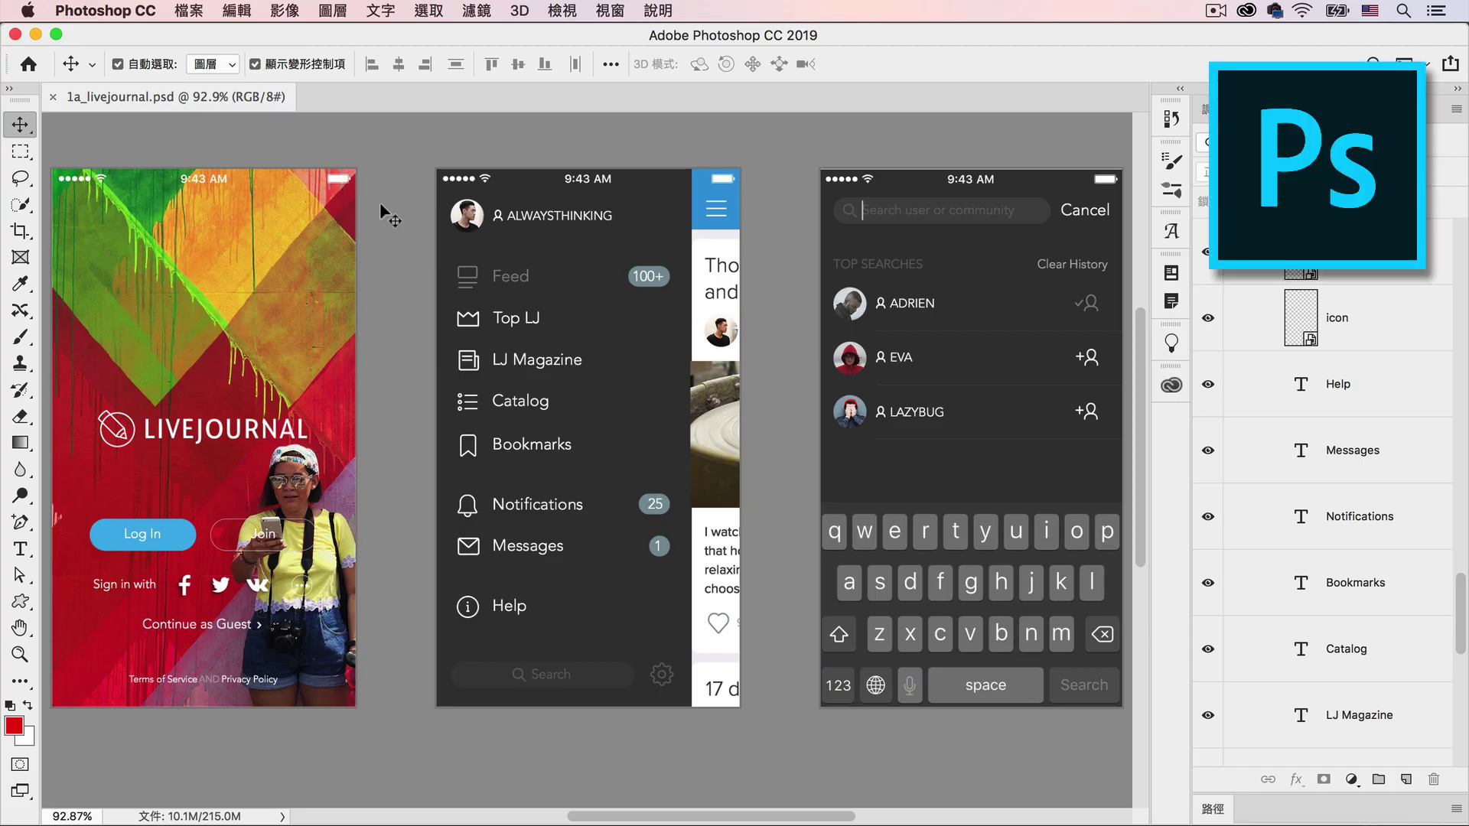
Select the IMG_7175 profile photo and expand the 05_menu layer group in Photoshop
left_click(337, 255)
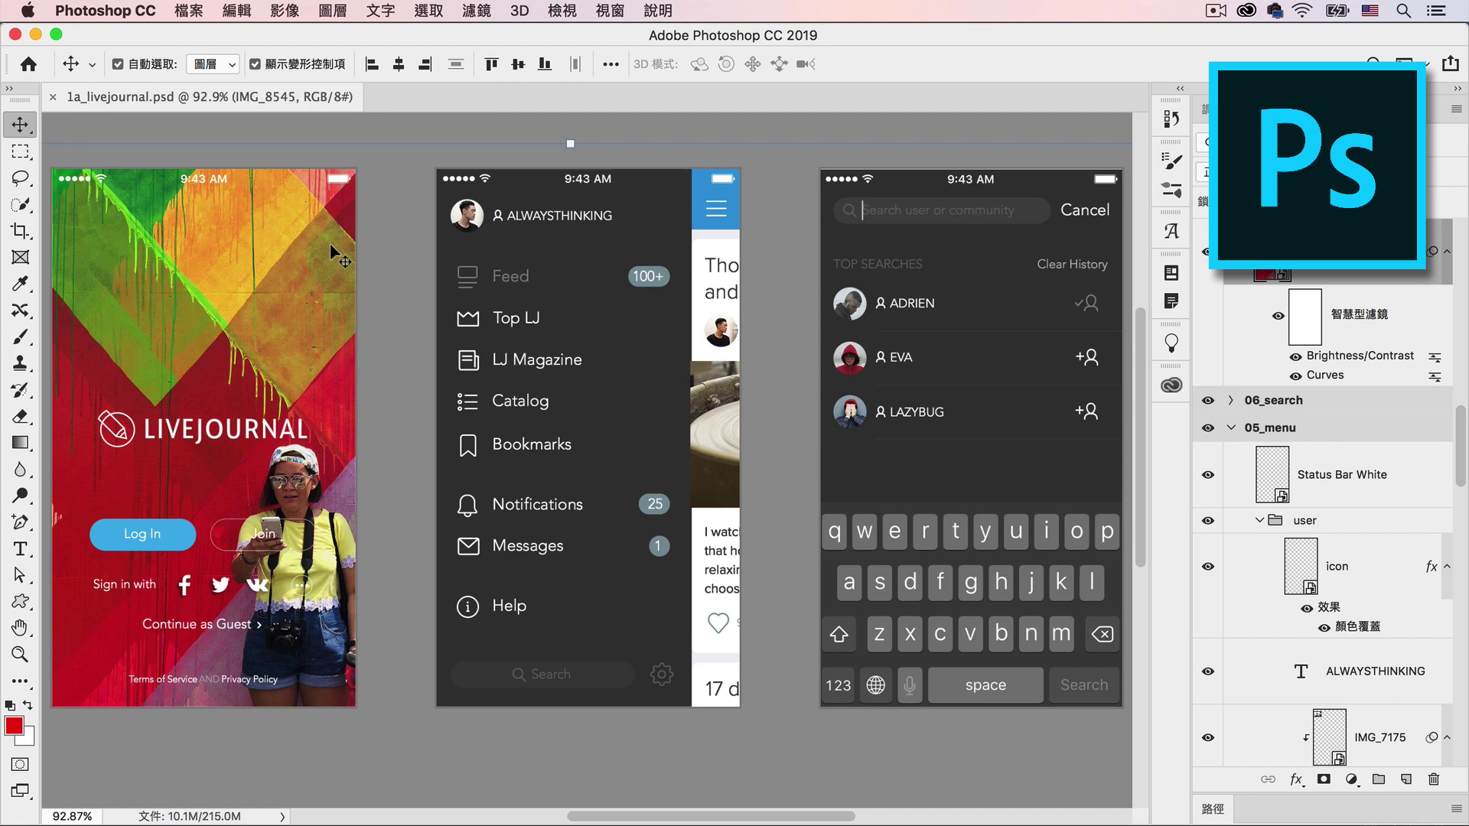
left_click(475, 221)
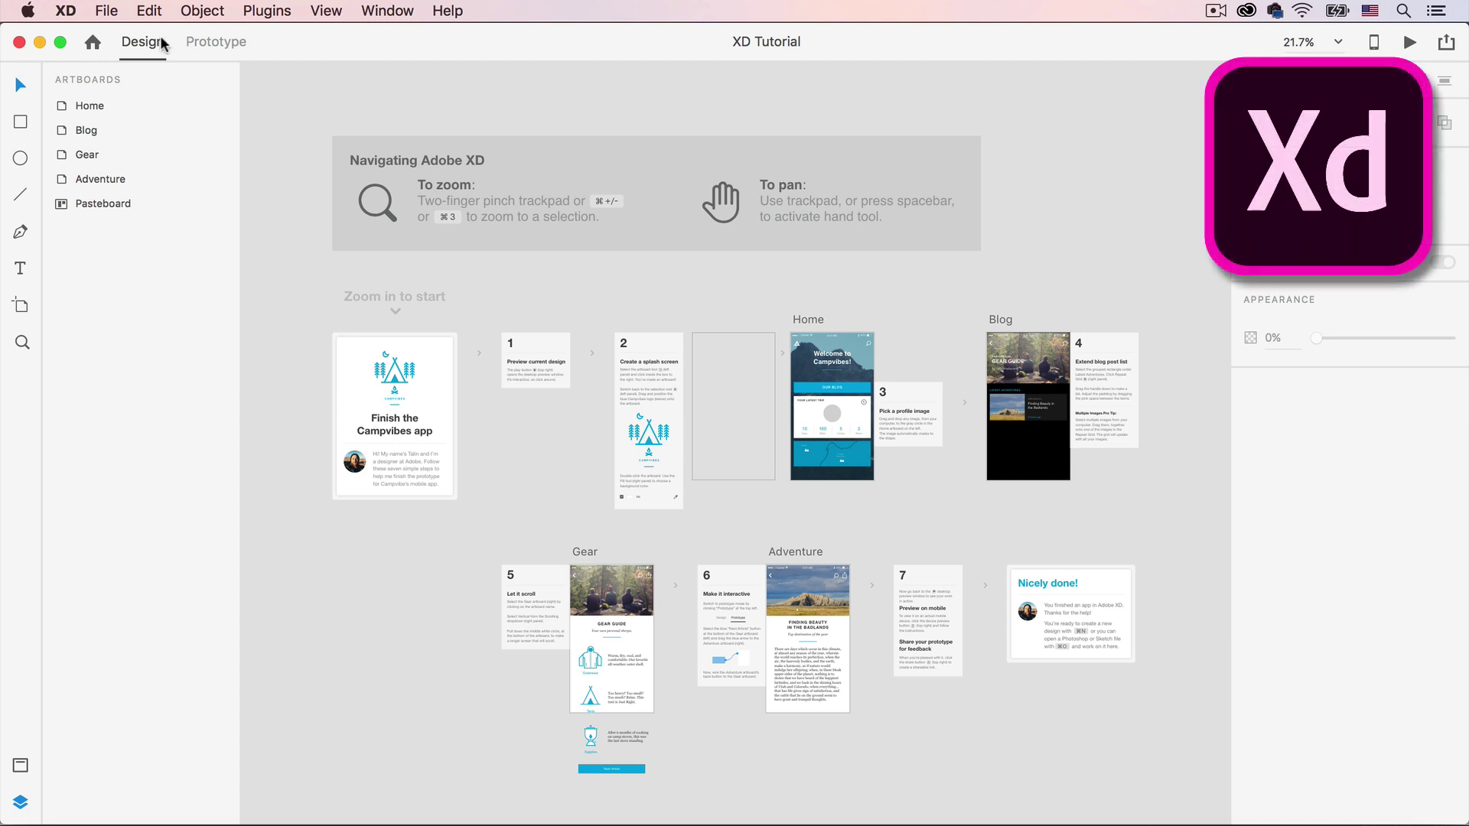
Open 1a_livejournal.psd in XD, then select and expand the Signup group in Illustrator
left_click(107, 11)
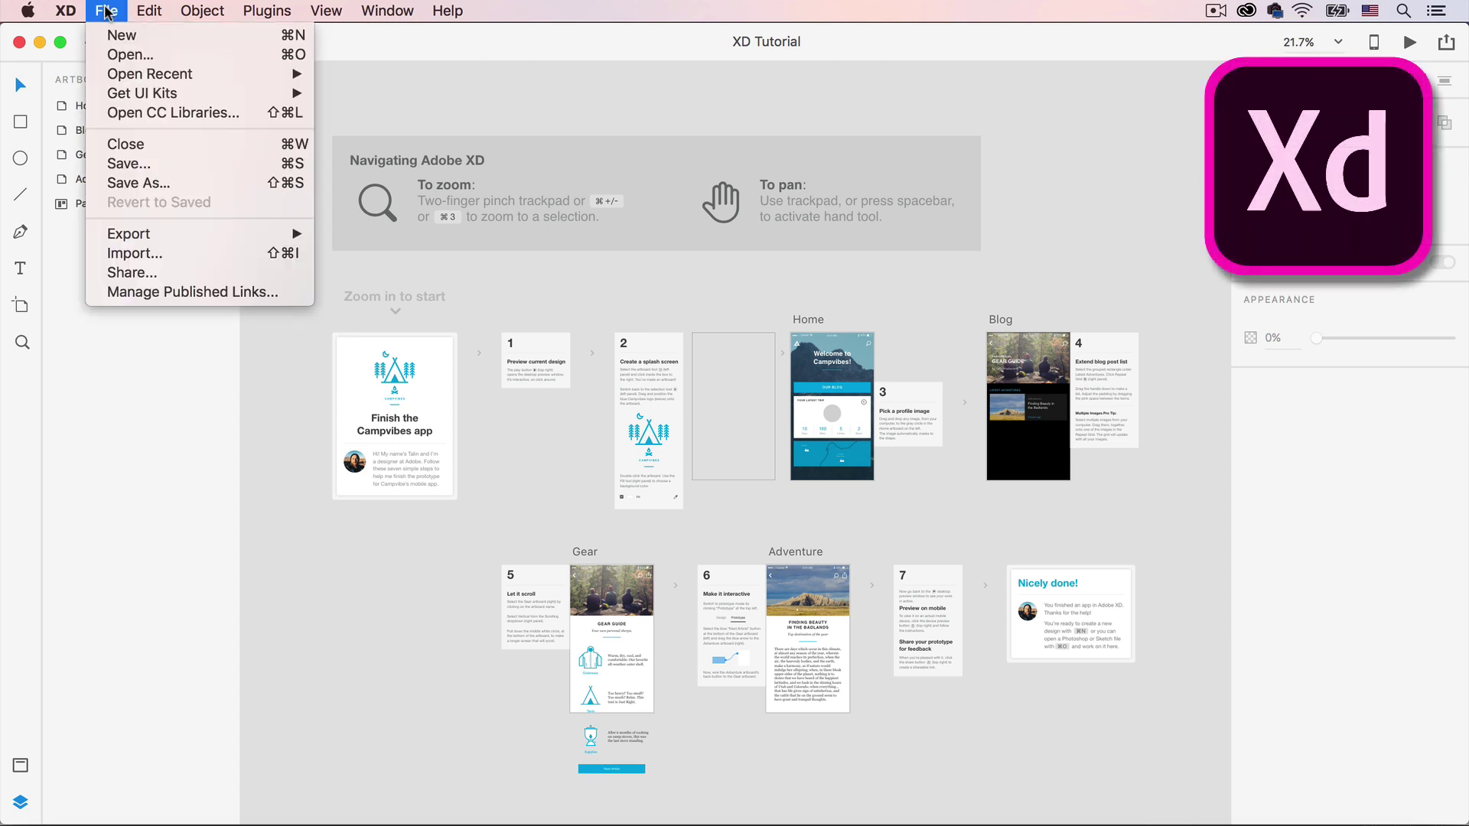
left_click(142, 55)
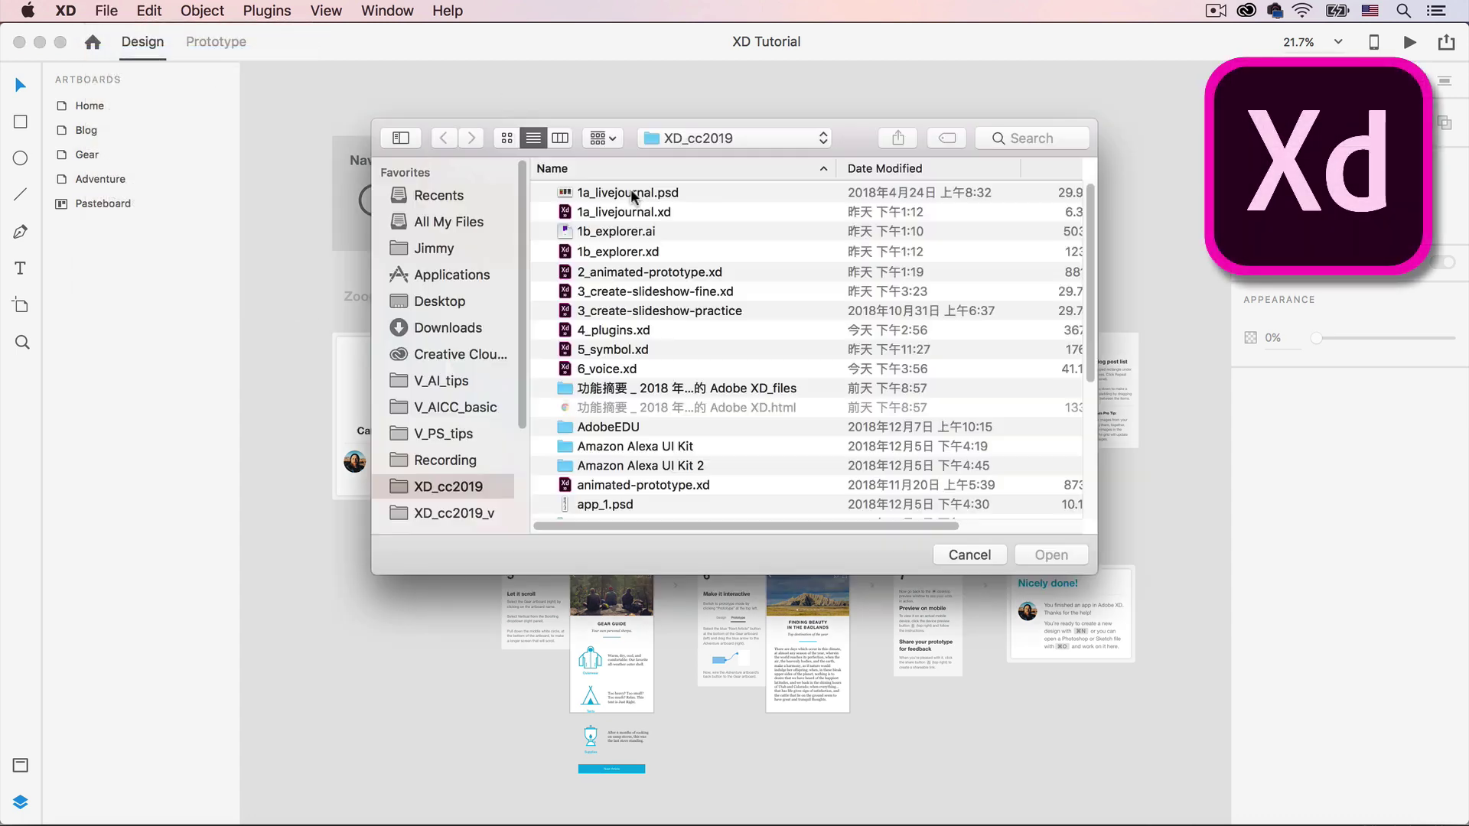
left_click(1042, 554)
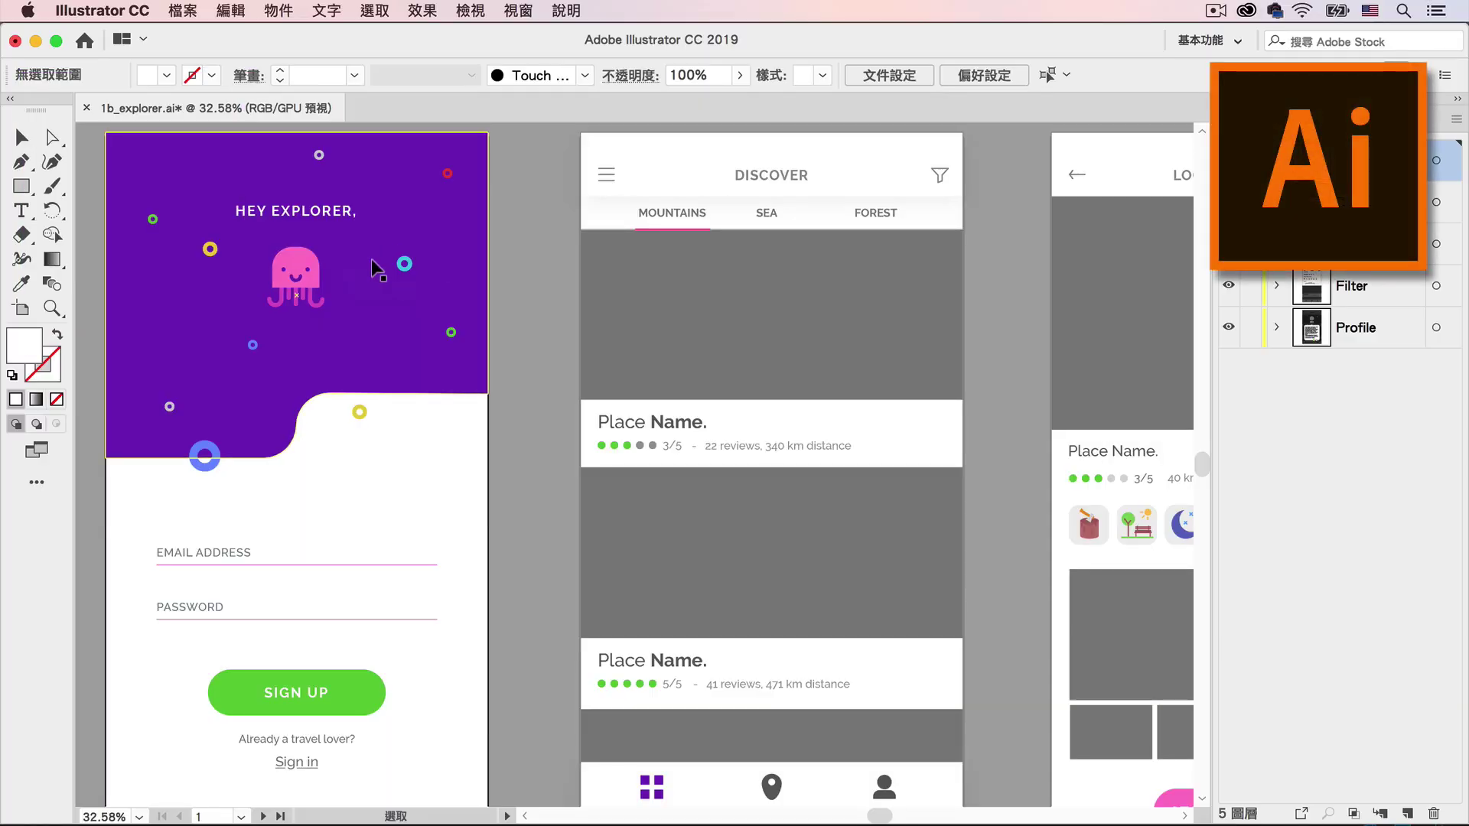
left_click(376, 231)
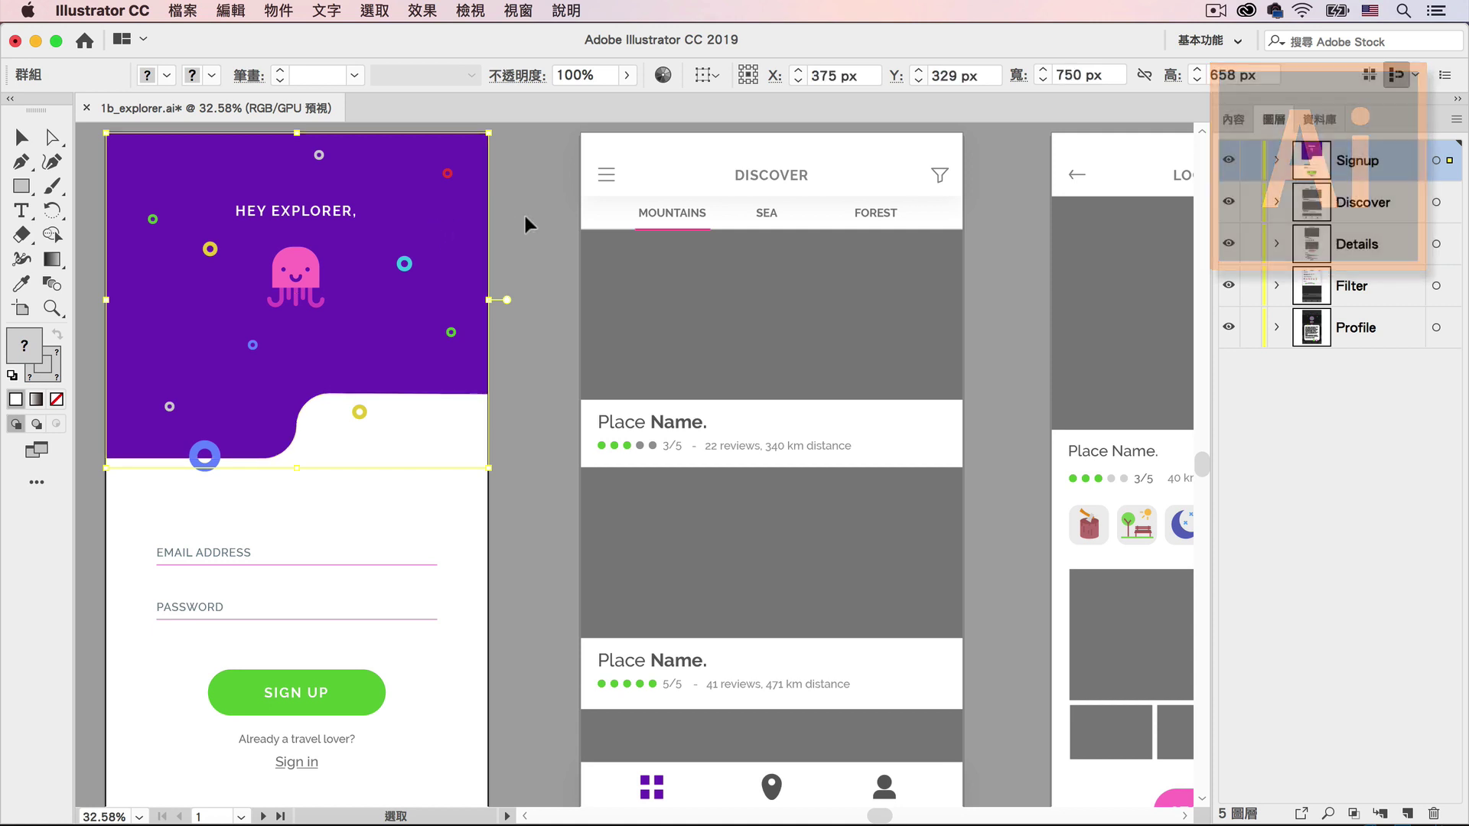
left_click(1275, 161)
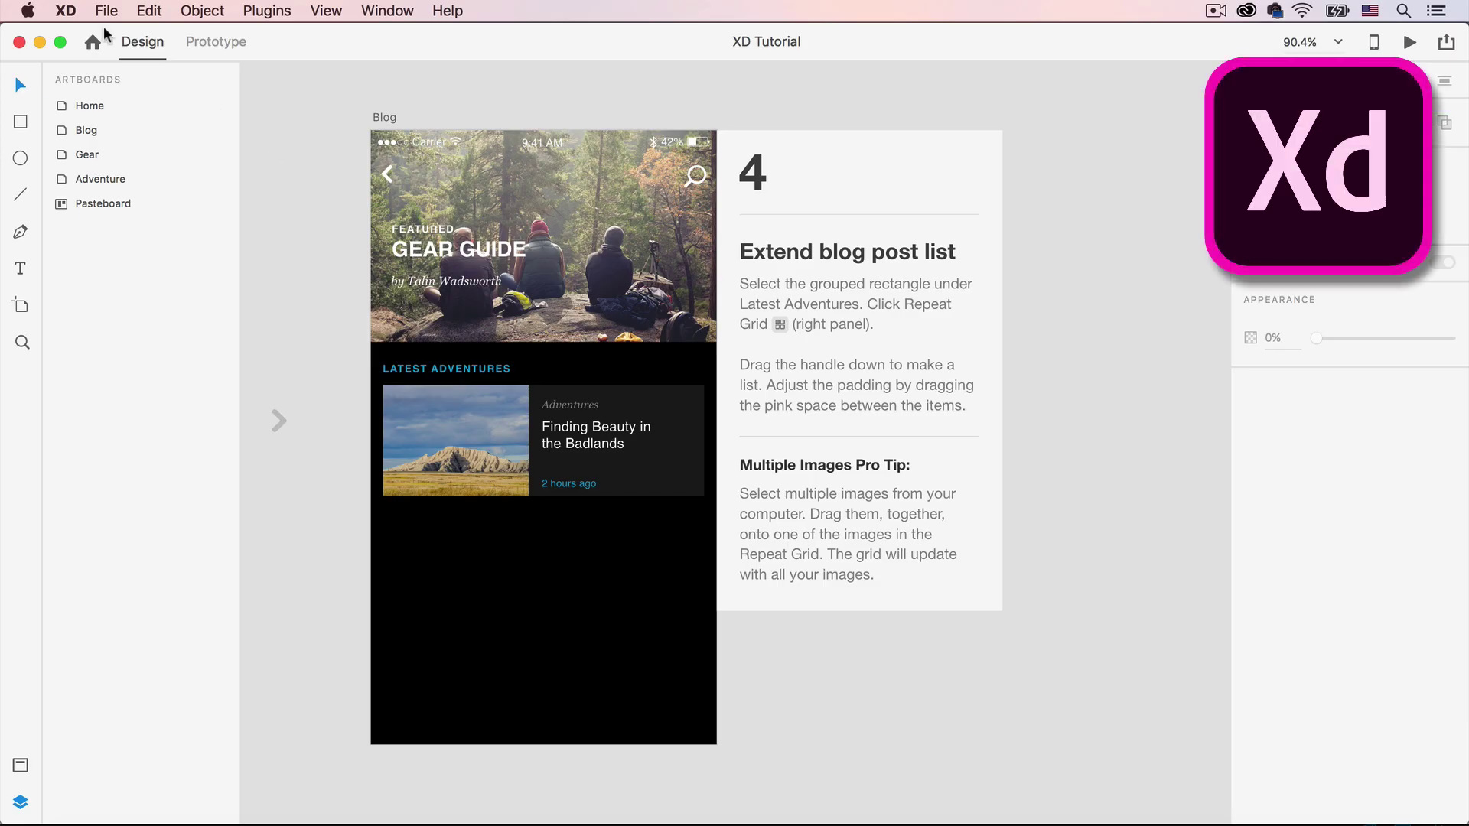
Open the 1b_explorer.ai Illustrator file in XD from the File menu
left_click(106, 11)
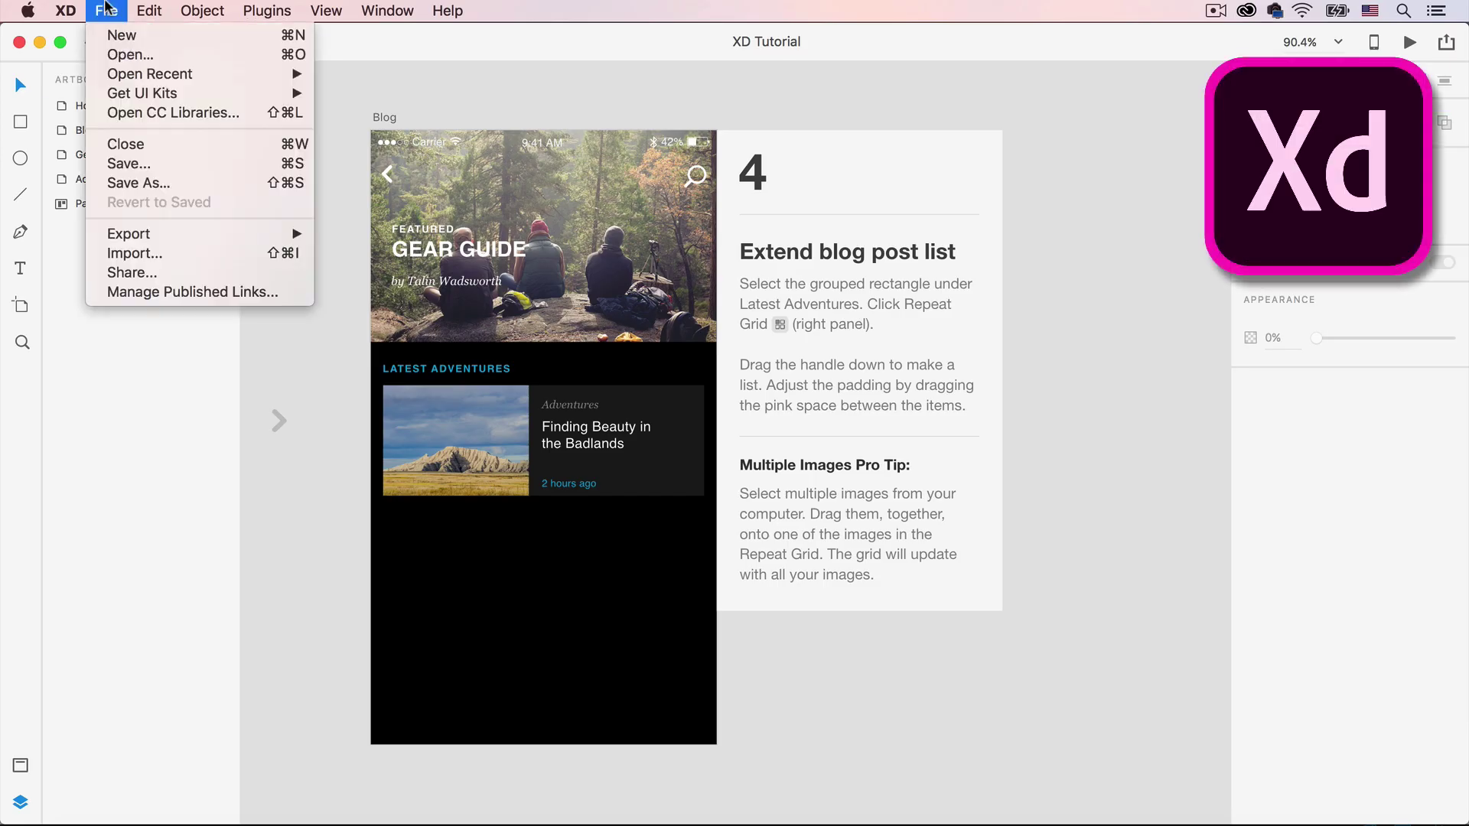
left_click(159, 55)
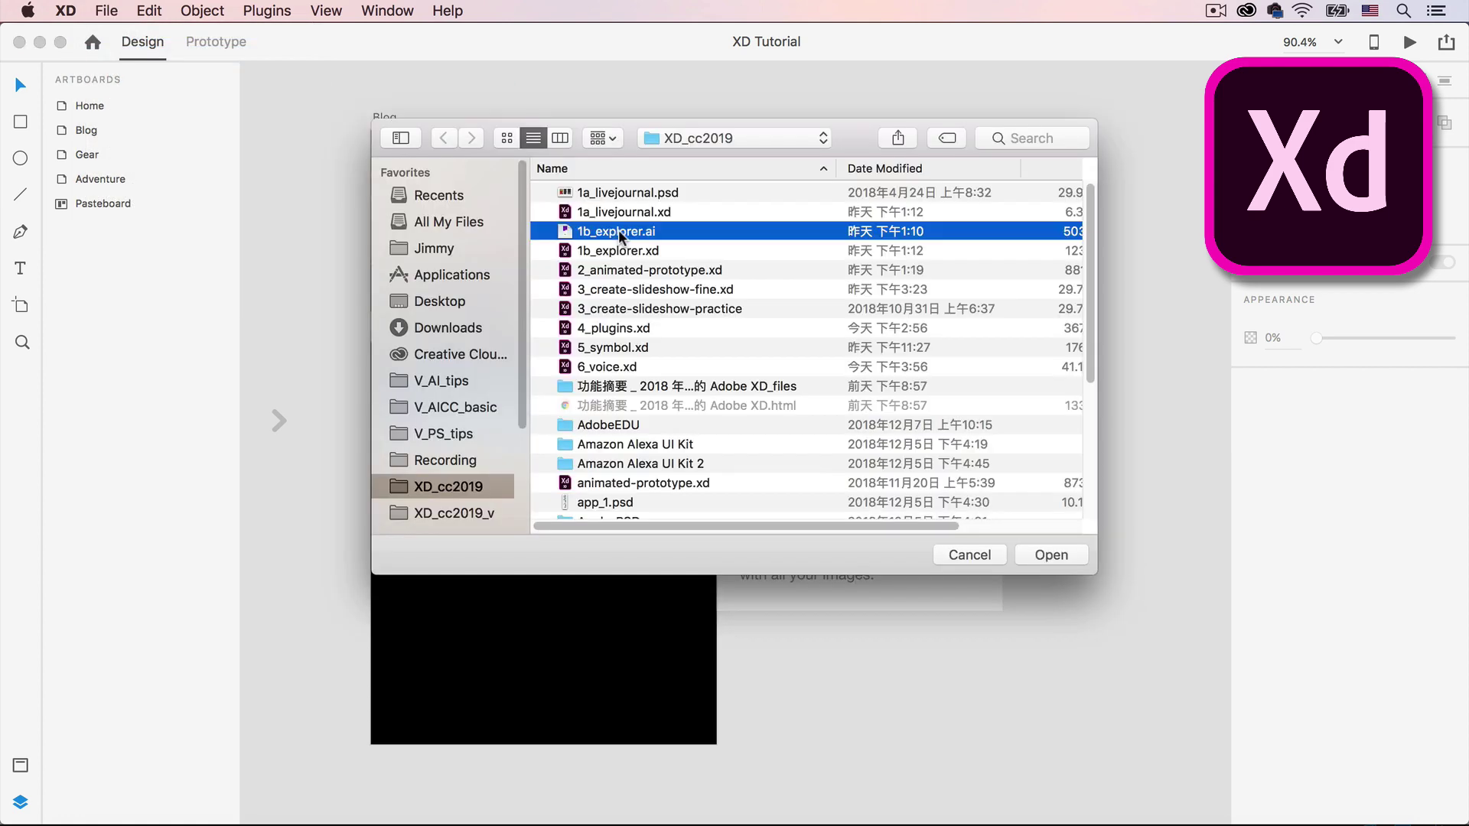
left_click(1053, 556)
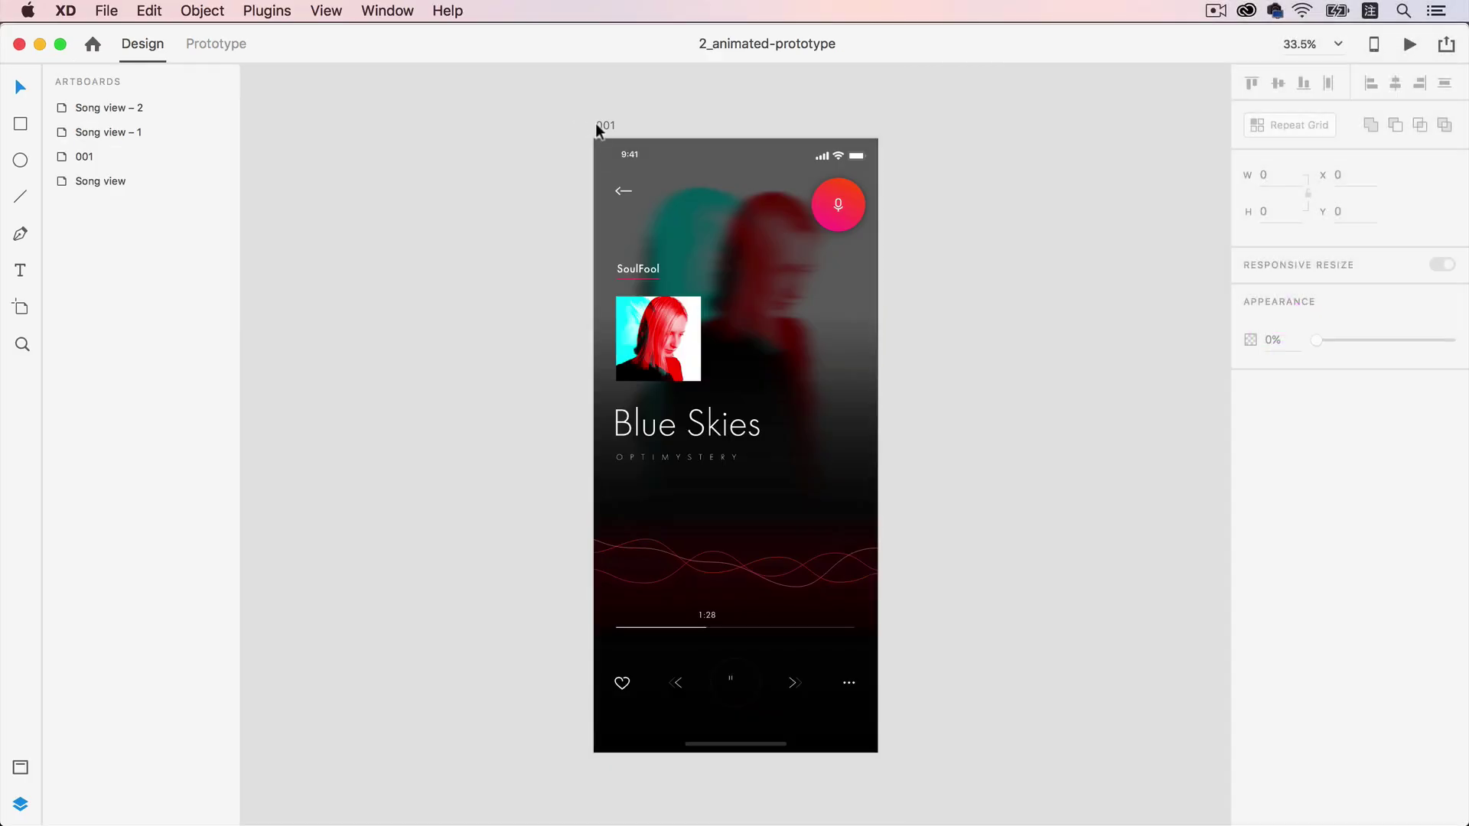
Alt-drag artboard 001 twice to make two copies beside it
left_click(606, 125)
left_click_drag(604, 123, 953, 126)
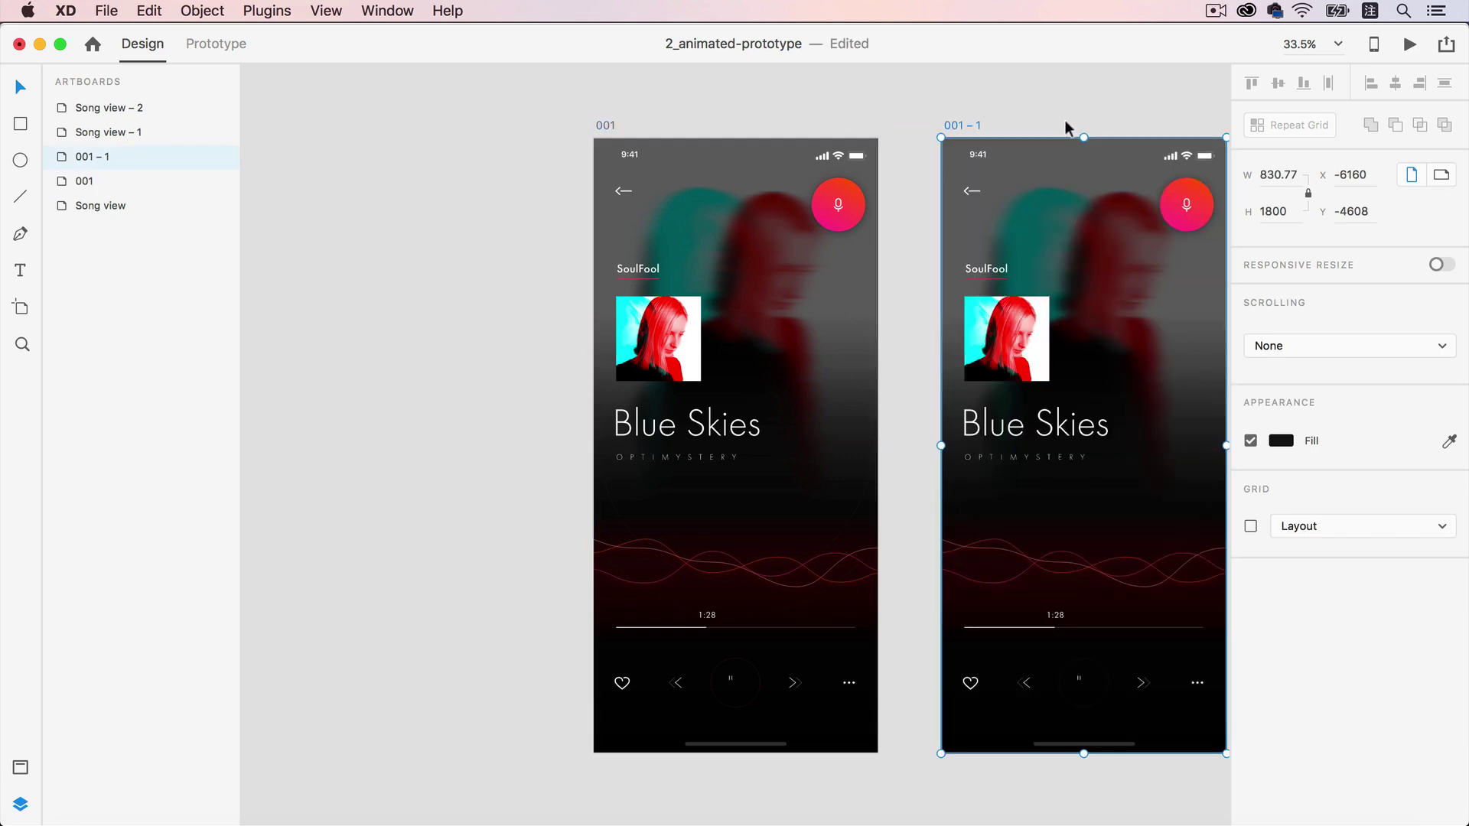
left_click_drag(1064, 120, 951, 99)
Reshape the Graph 1 waveform by moving its anchors into new peaks and dips
key("super+equal")
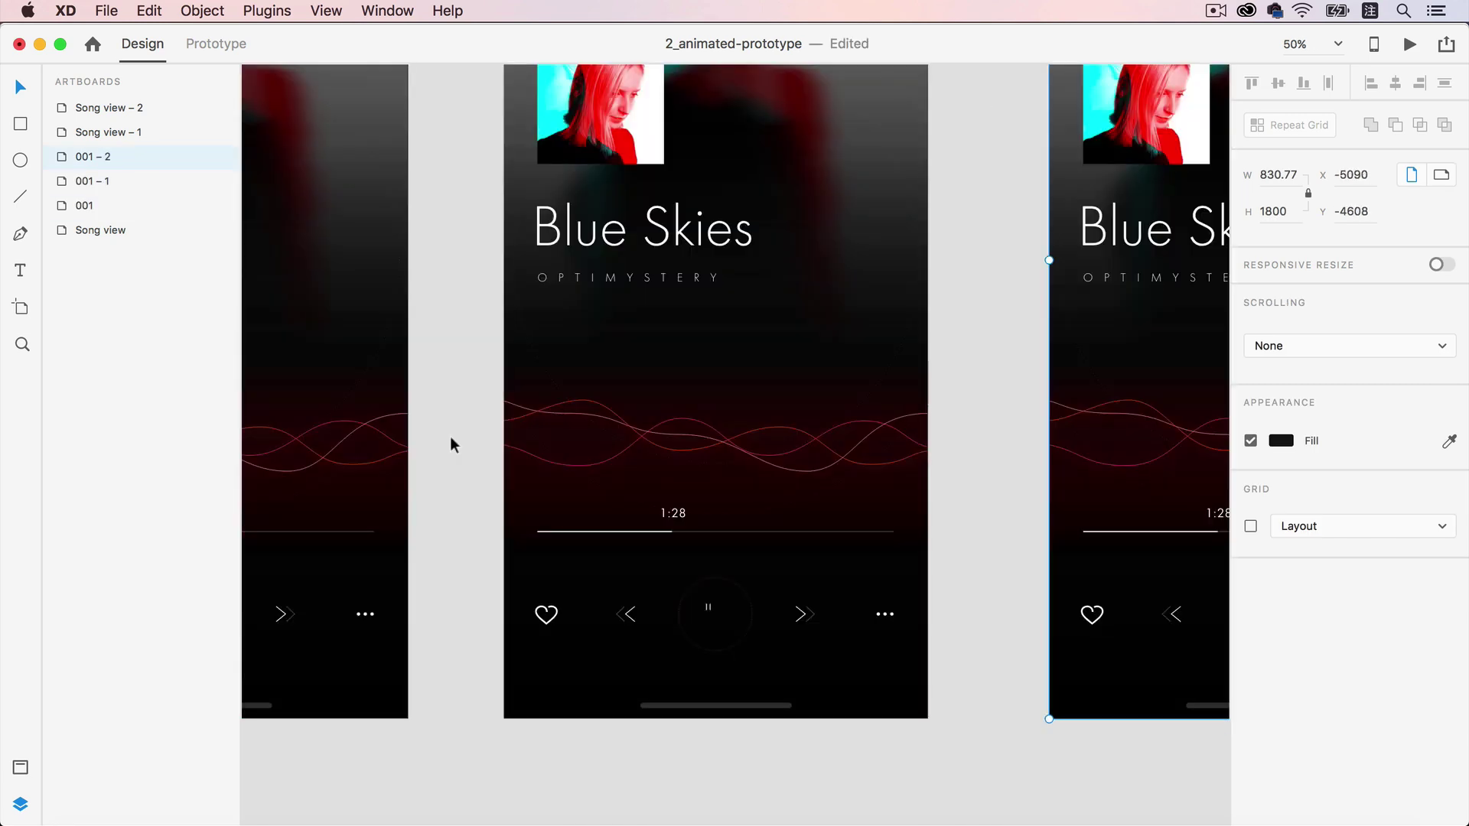
left_click(602, 468)
double_click(602, 468)
left_click_drag(582, 466, 582, 432)
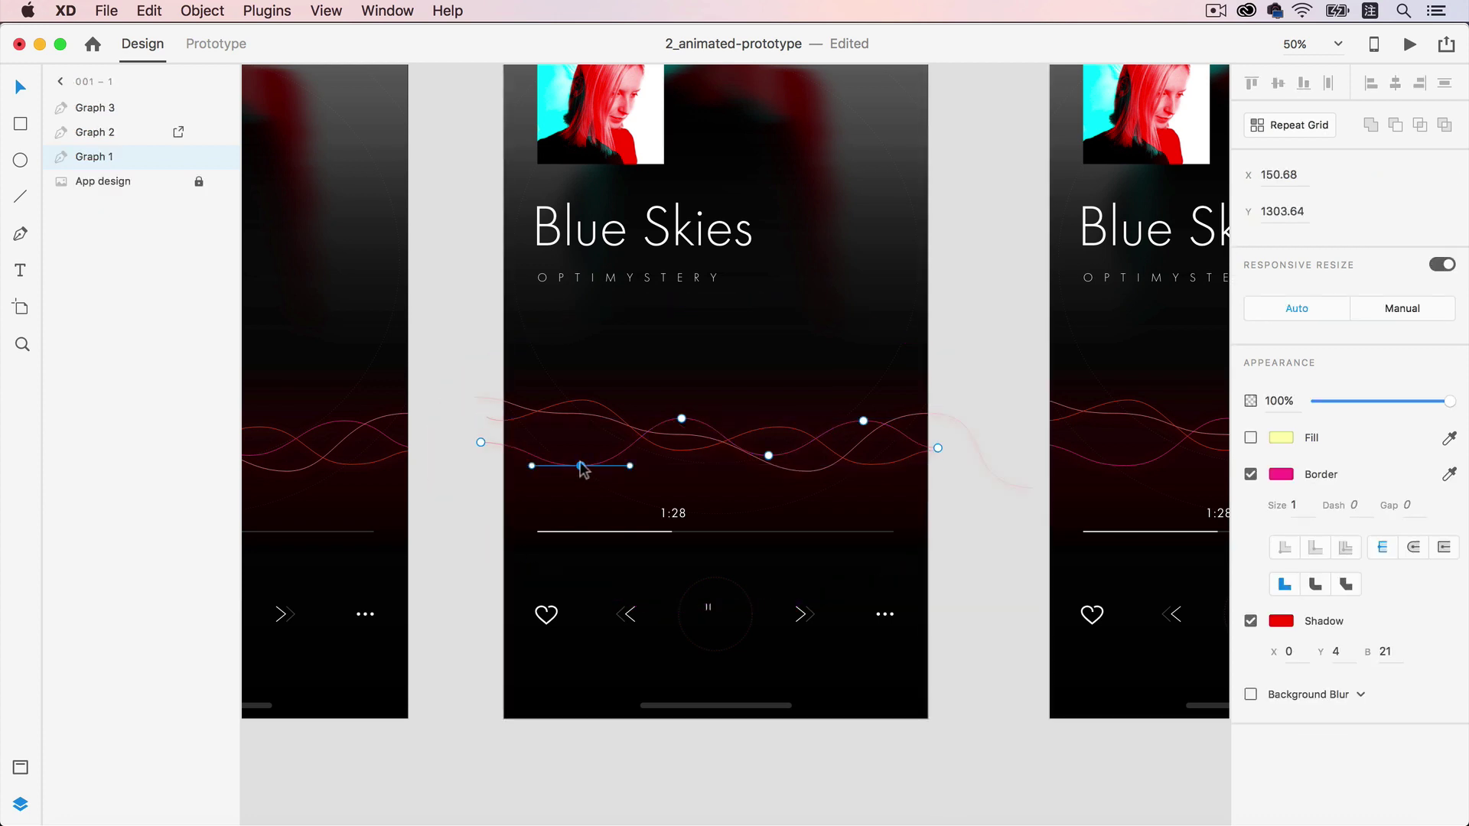
left_click_drag(681, 418, 675, 466)
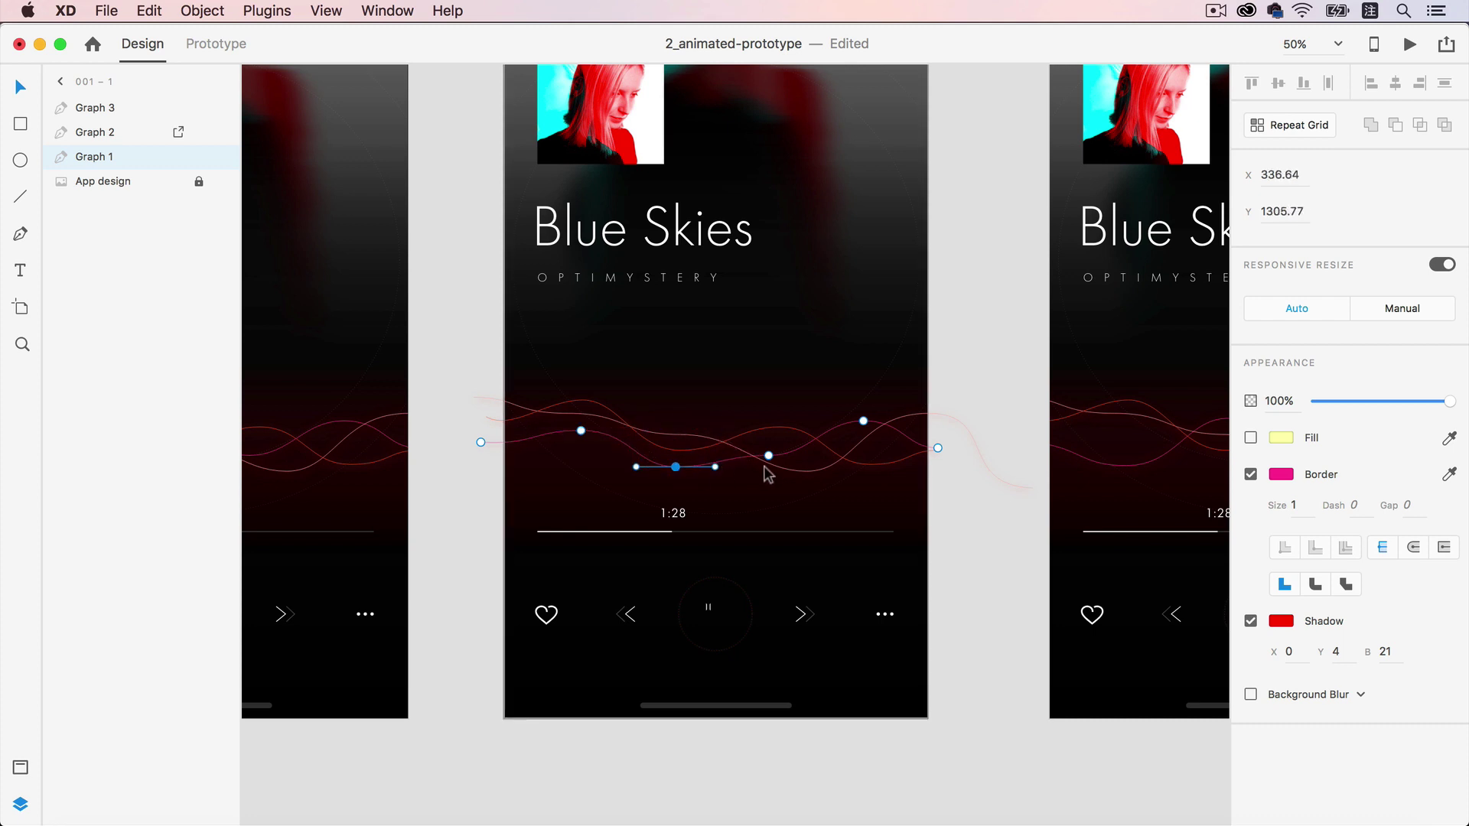
left_click_drag(768, 456, 771, 397)
left_click_drag(864, 421, 865, 484)
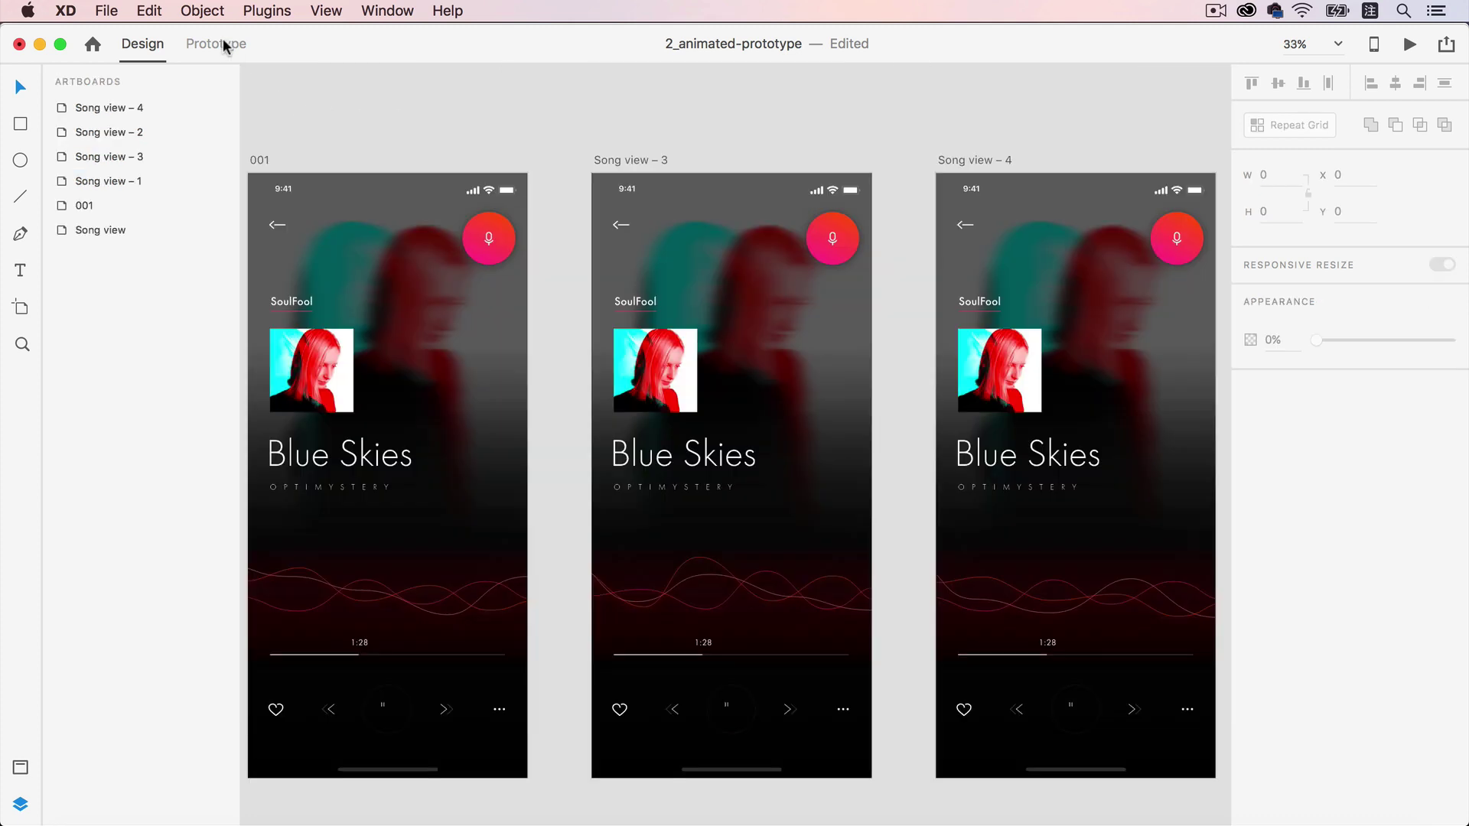
In Prototype mode, wire artboard 001 to Song view – 3
left_click(222, 44)
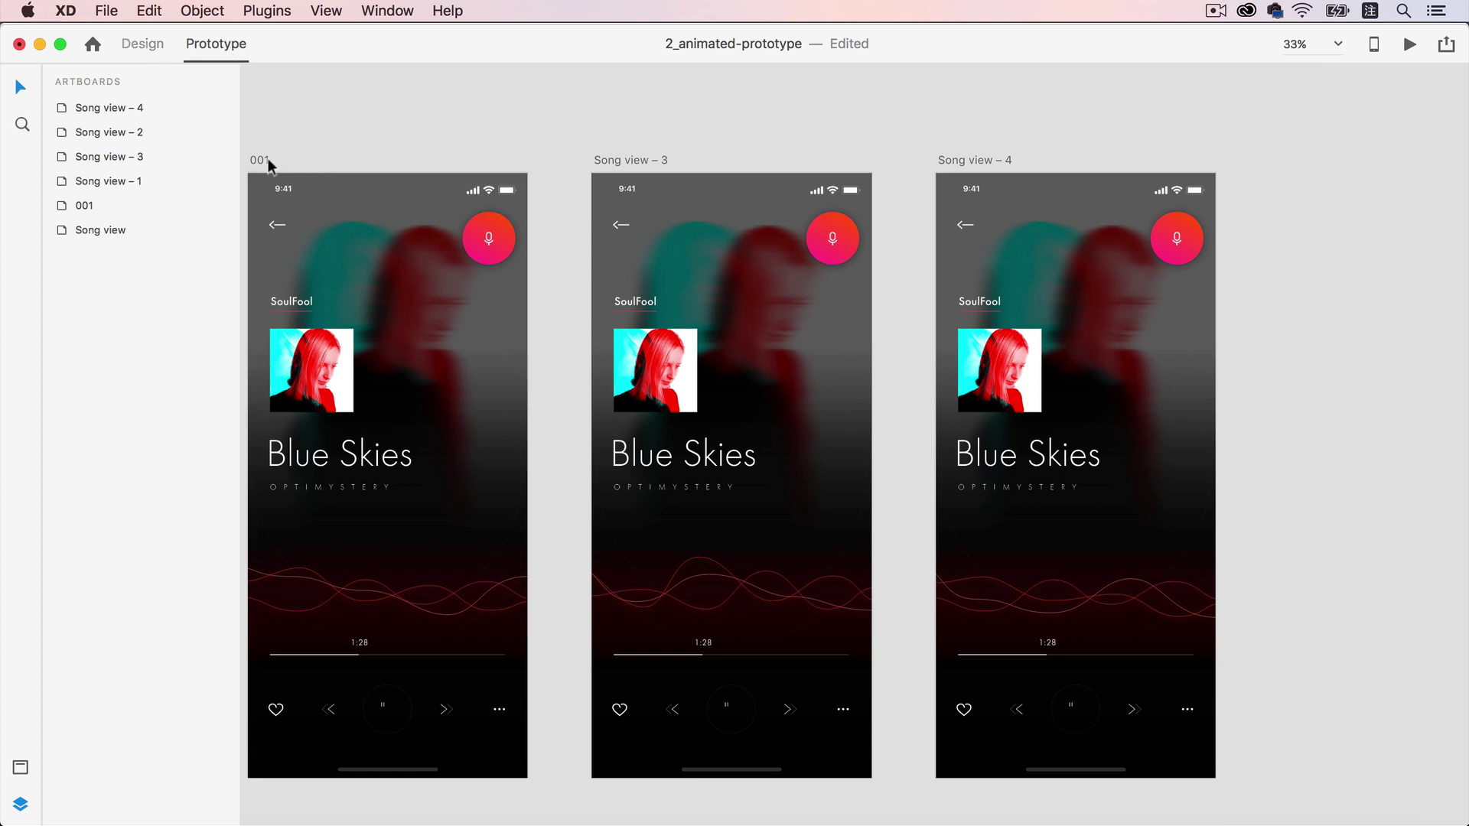
left_click(265, 157)
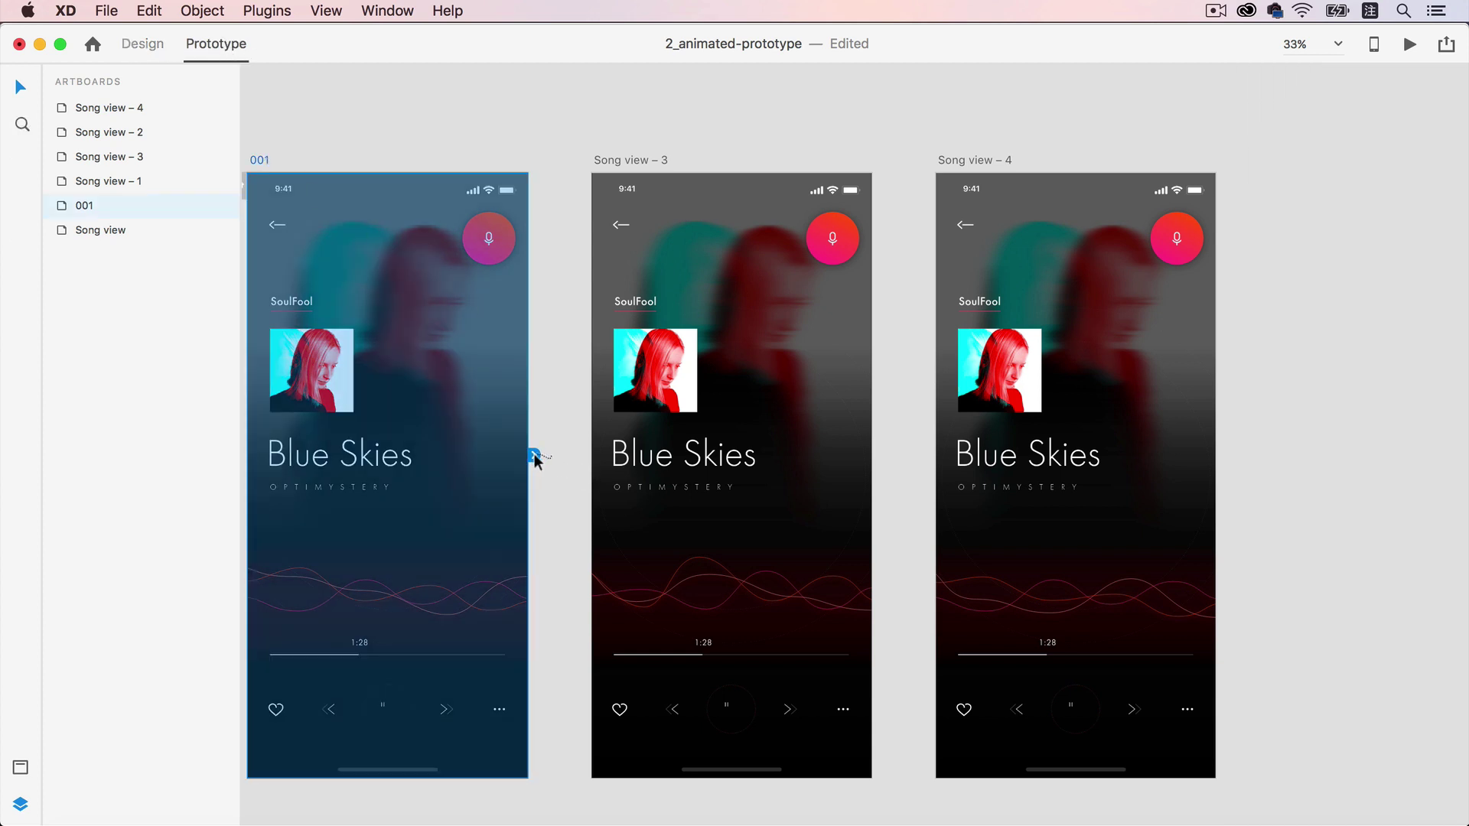
left_click_drag(536, 459, 616, 482)
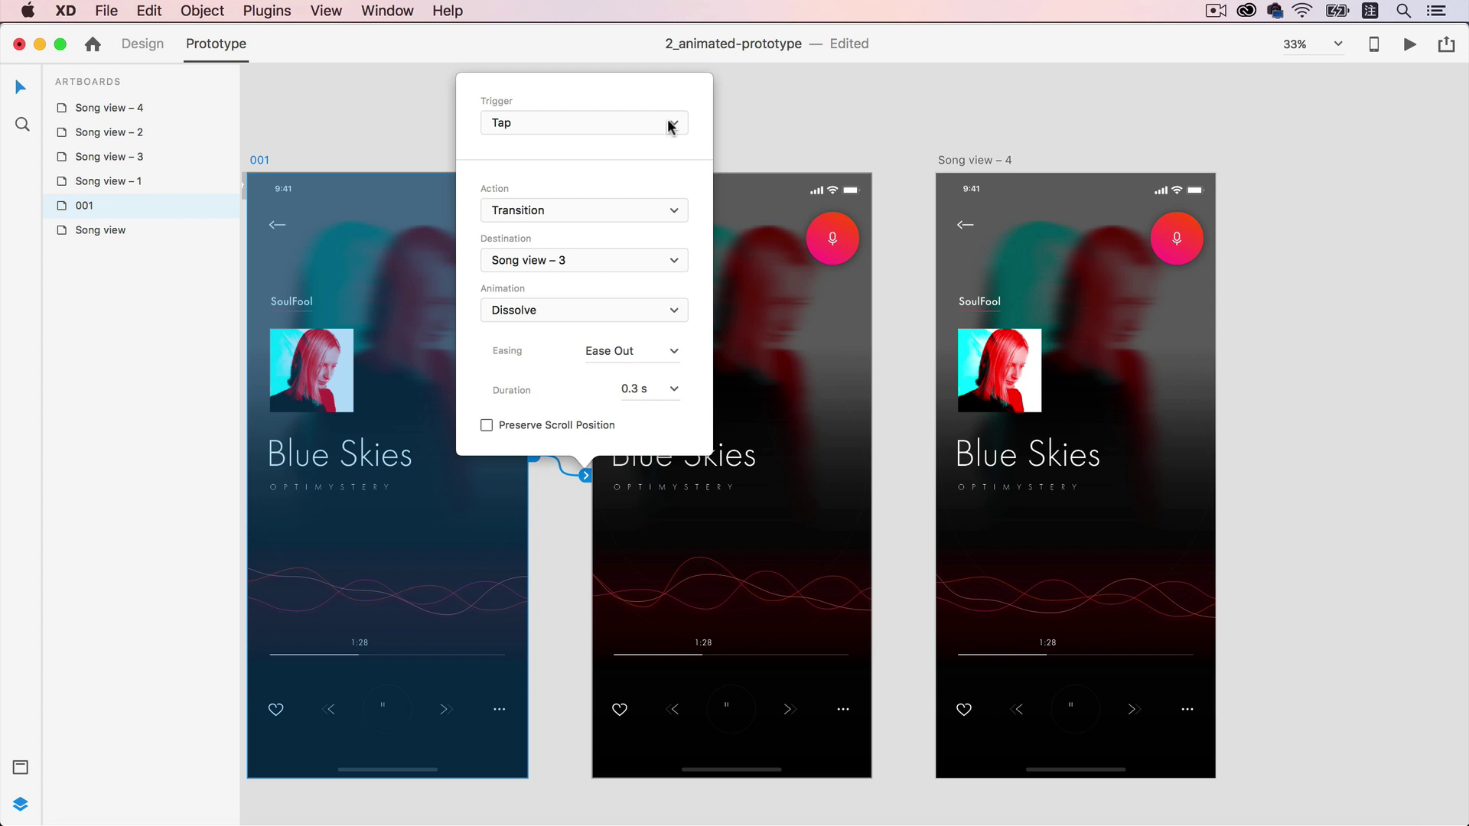
Set the link to a Time trigger with Auto-Animate and run Desktop Preview
left_click(672, 123)
left_click(654, 156)
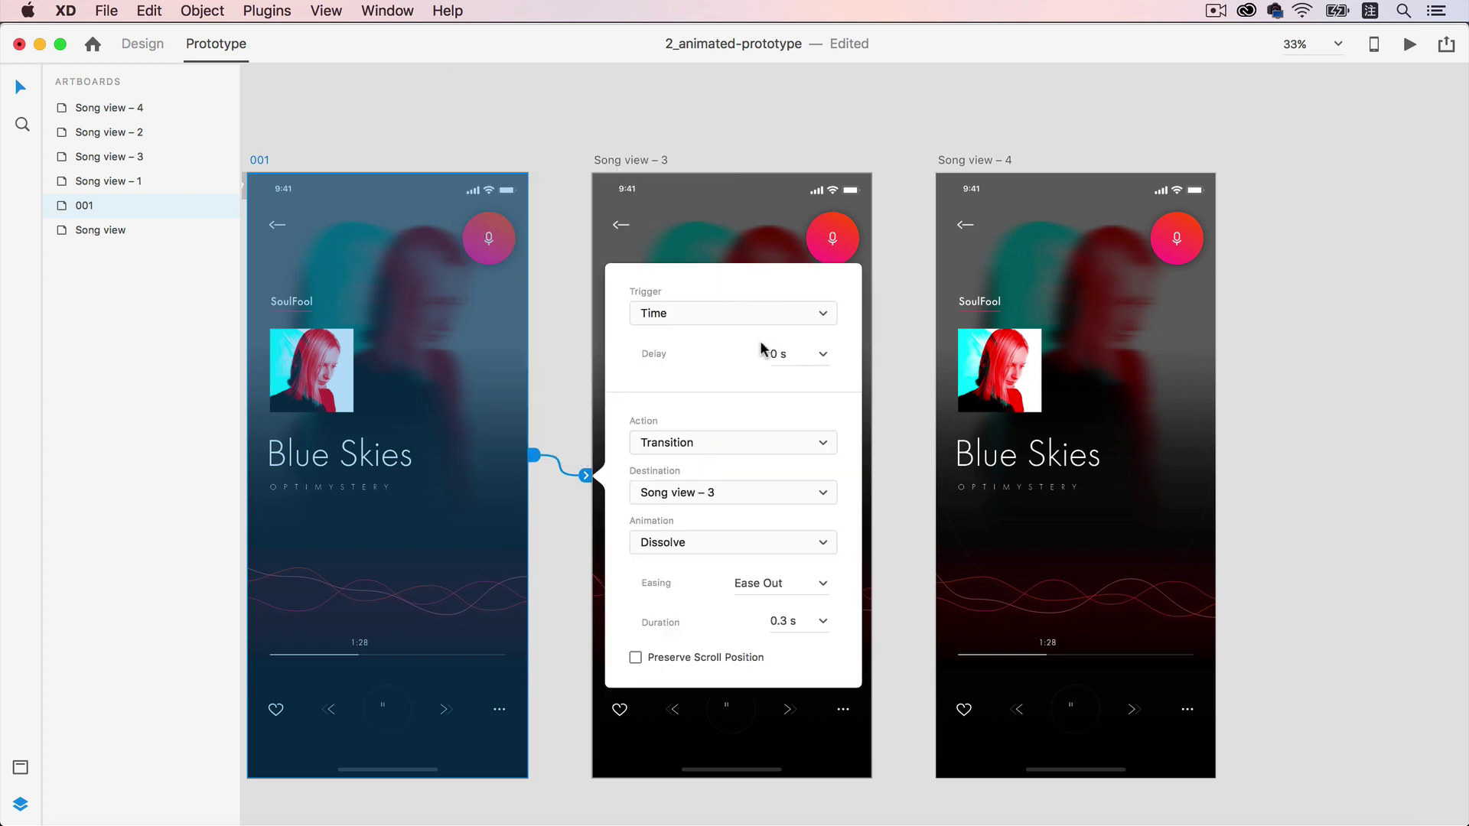
left_click(763, 451)
left_click(761, 460)
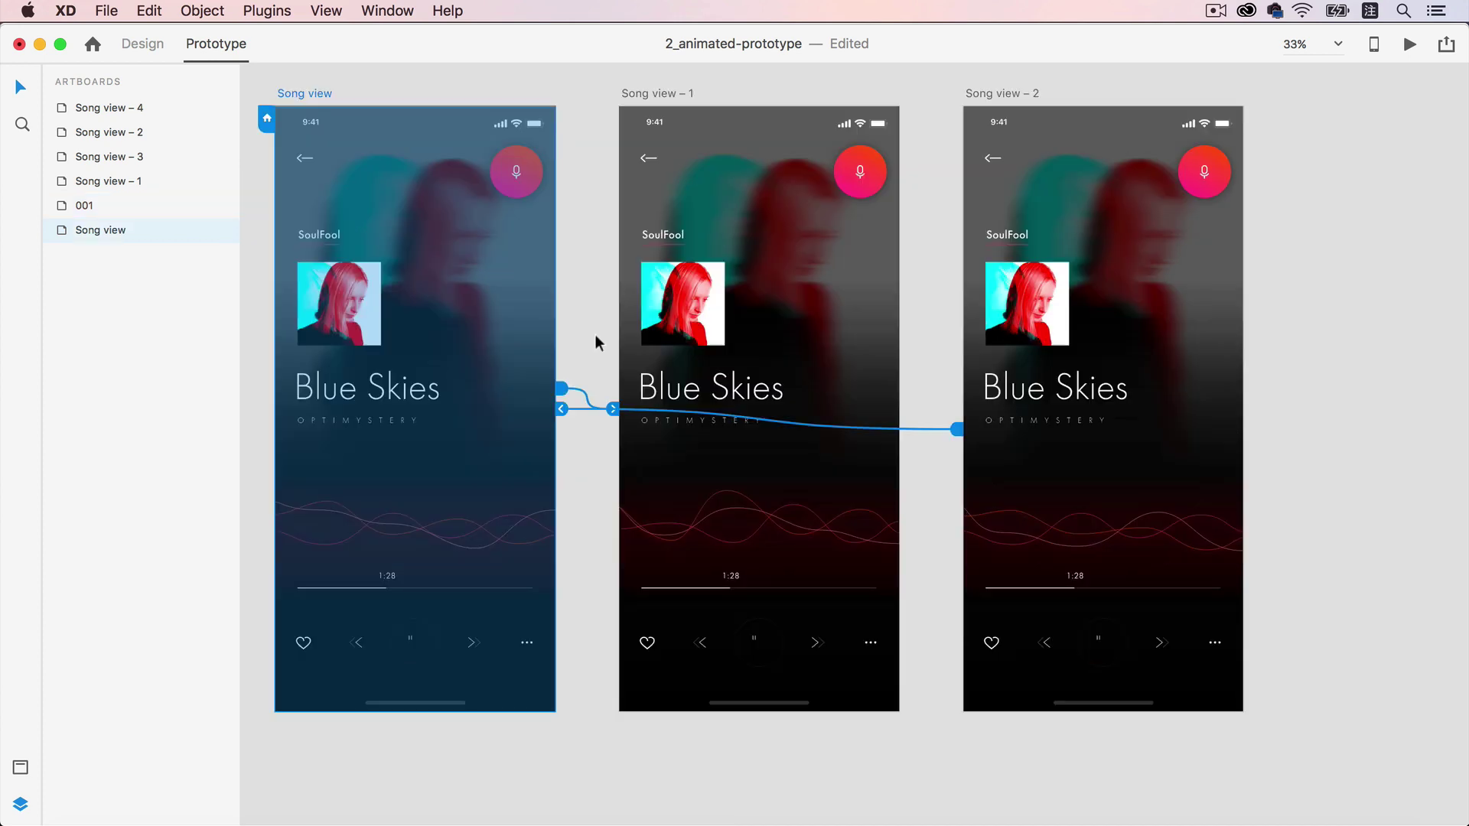
left_click(1411, 46)
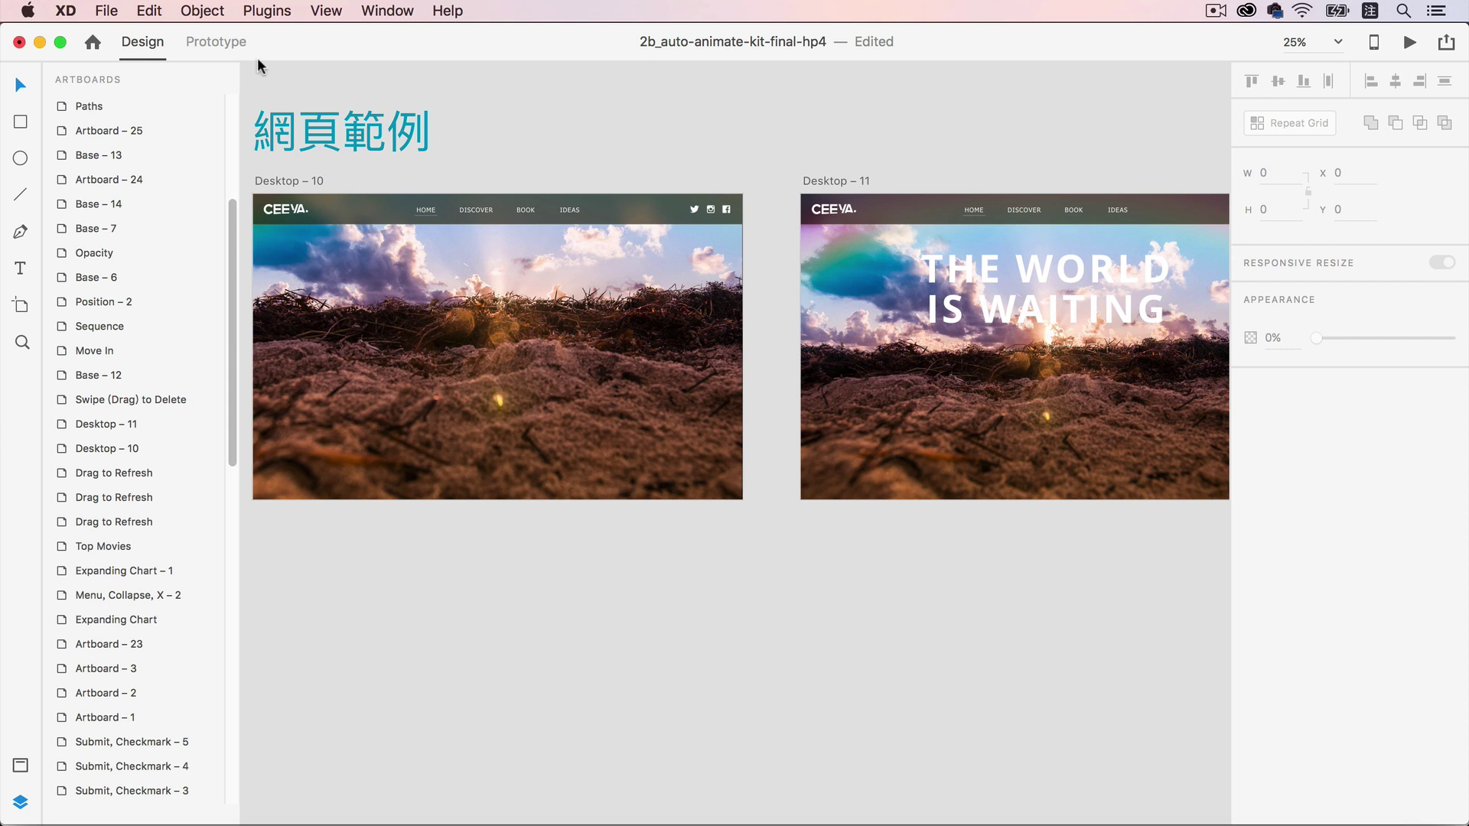
Preview the Auto-Animate transition from Desktop – 10 to Desktop – 11
left_click(293, 180)
left_click(220, 40)
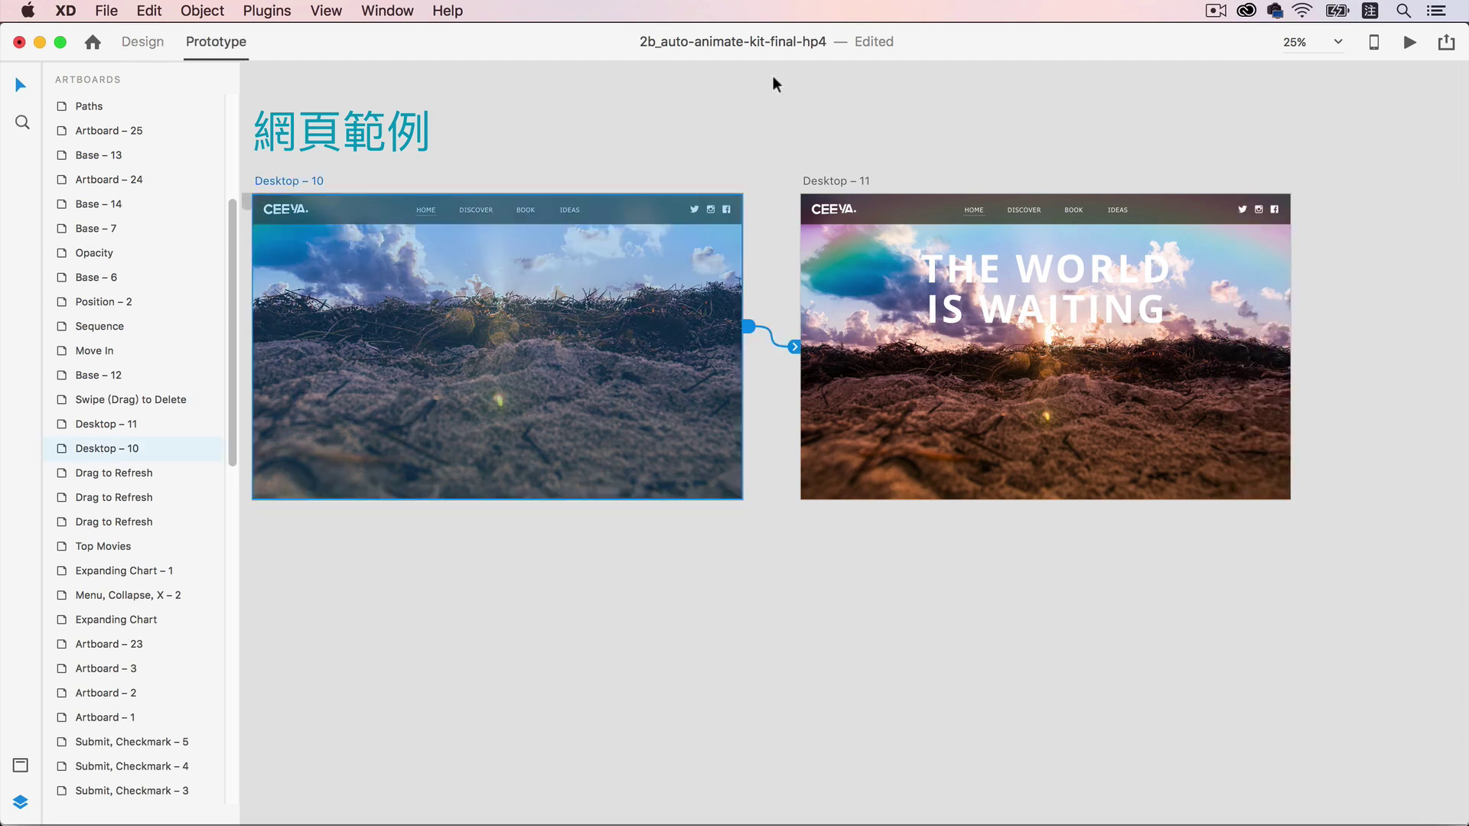
left_click(1407, 44)
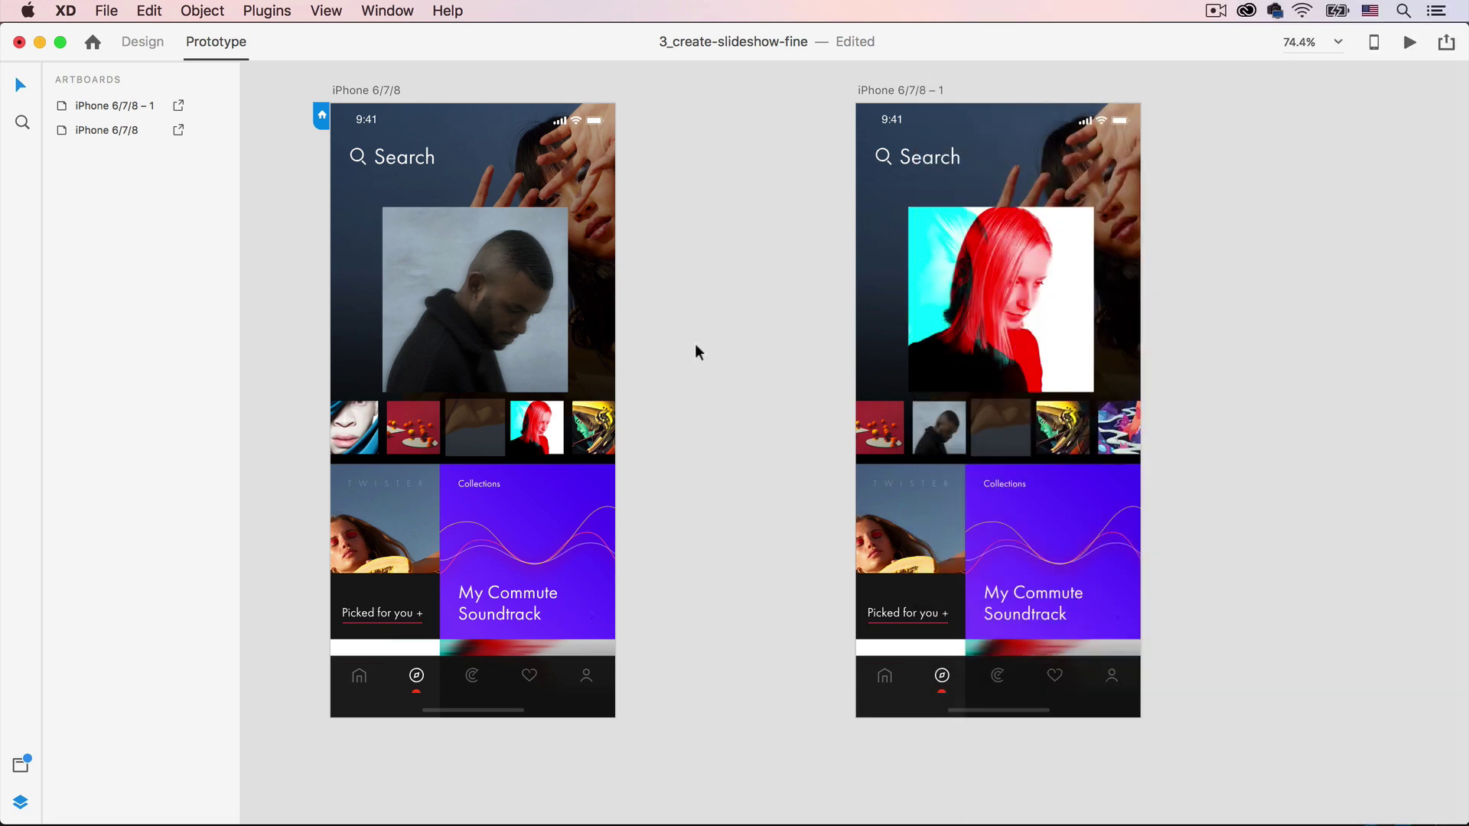
Wire the red-hair thumbnail's mask to the iPhone 6/7/8 – 1 artboard
left_click(545, 422)
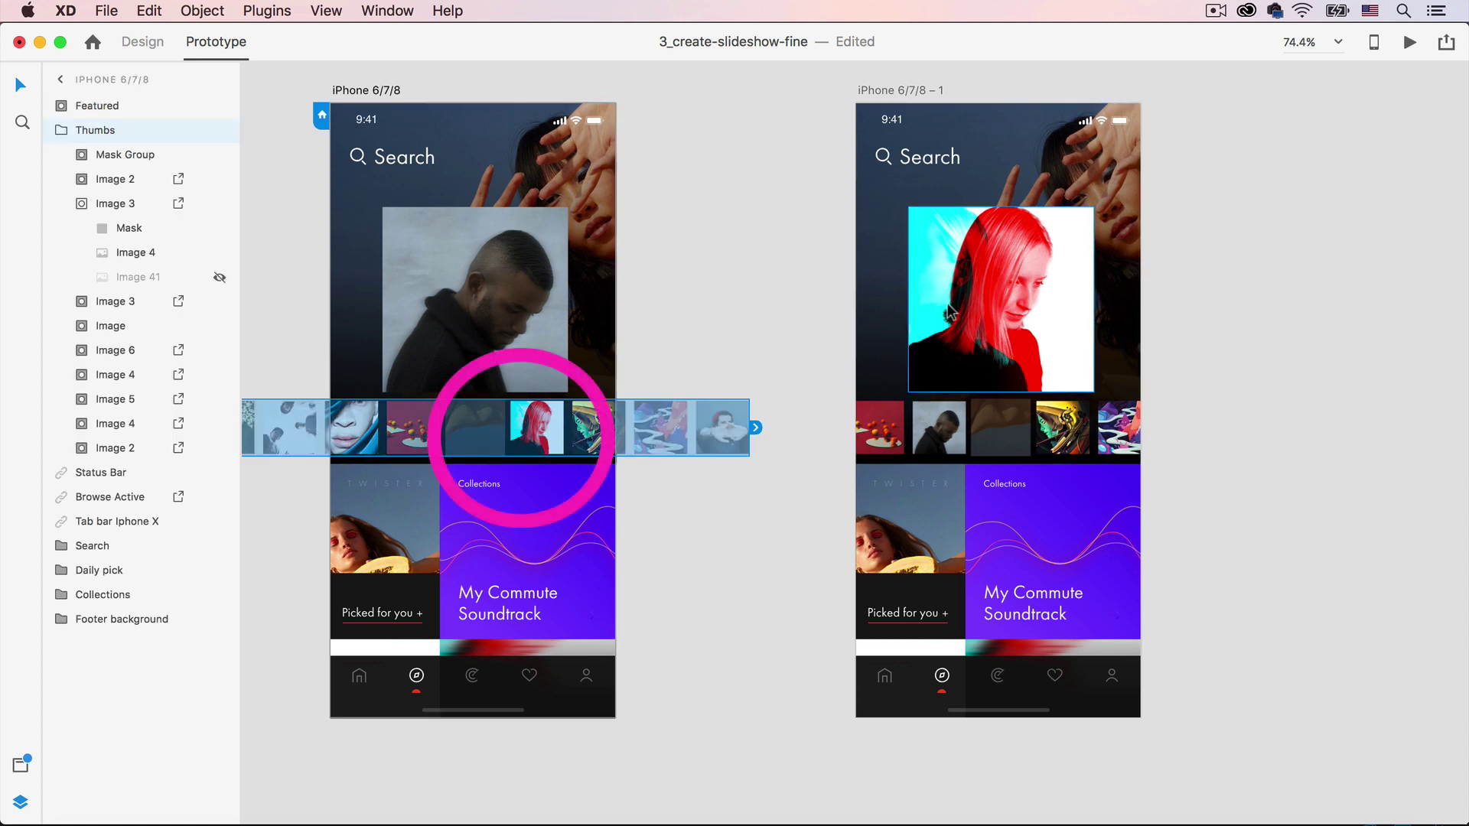
double_click(549, 423)
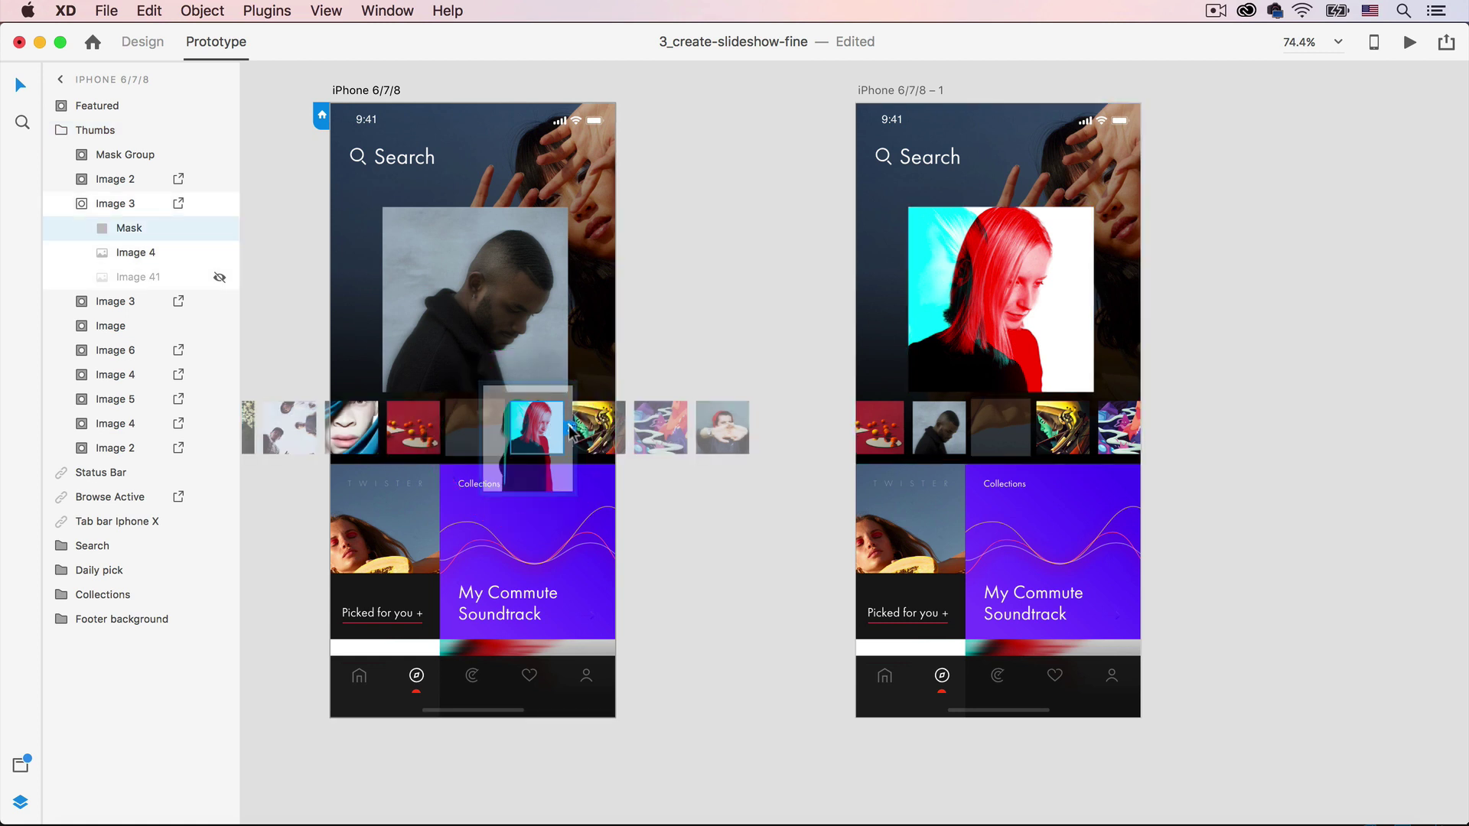
left_click_drag(570, 430, 927, 329)
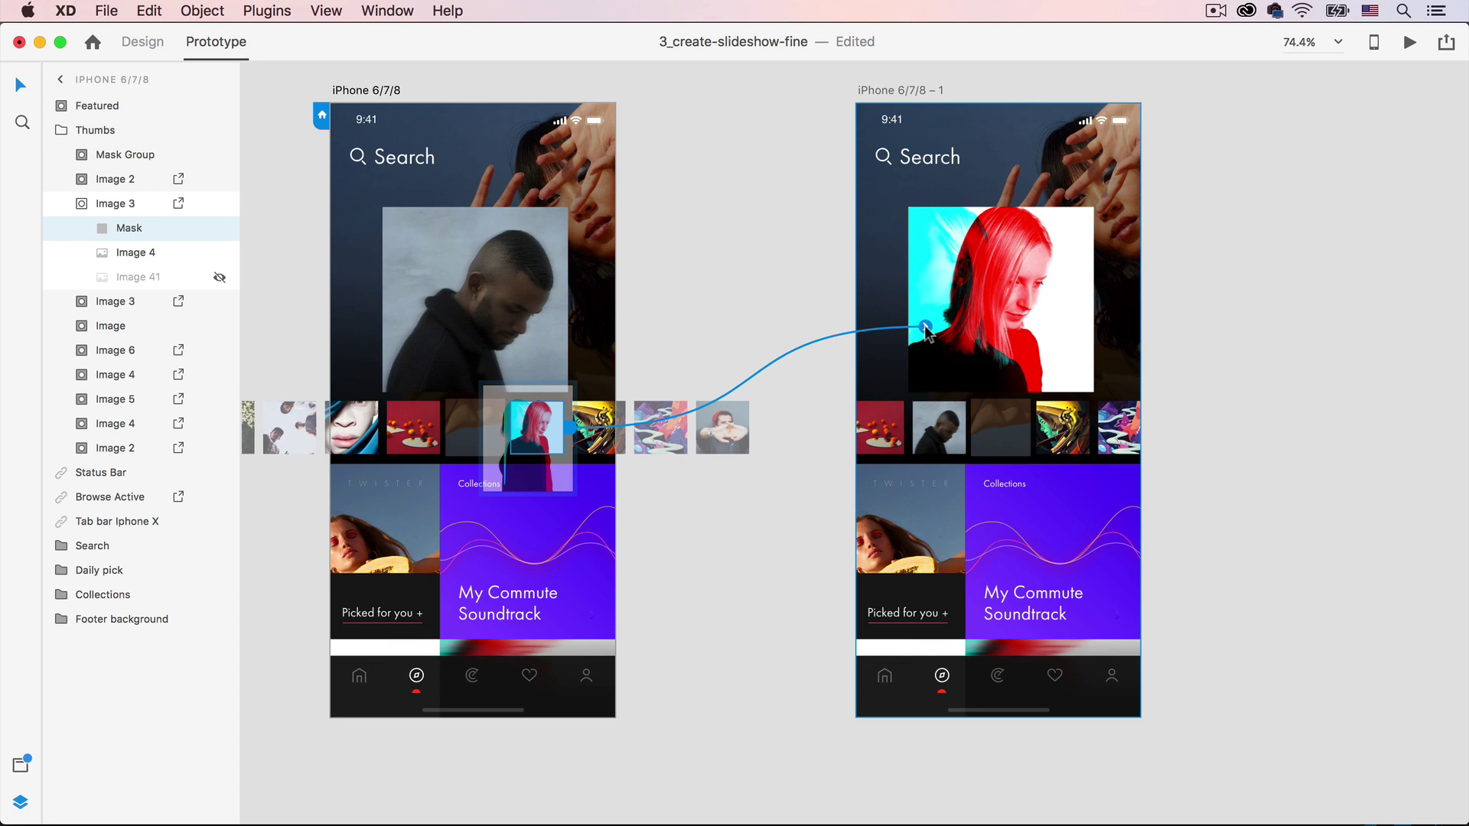
Set the thumbnail interaction's trigger to Drag with Auto-Animate and start the preview
left_click(872, 481)
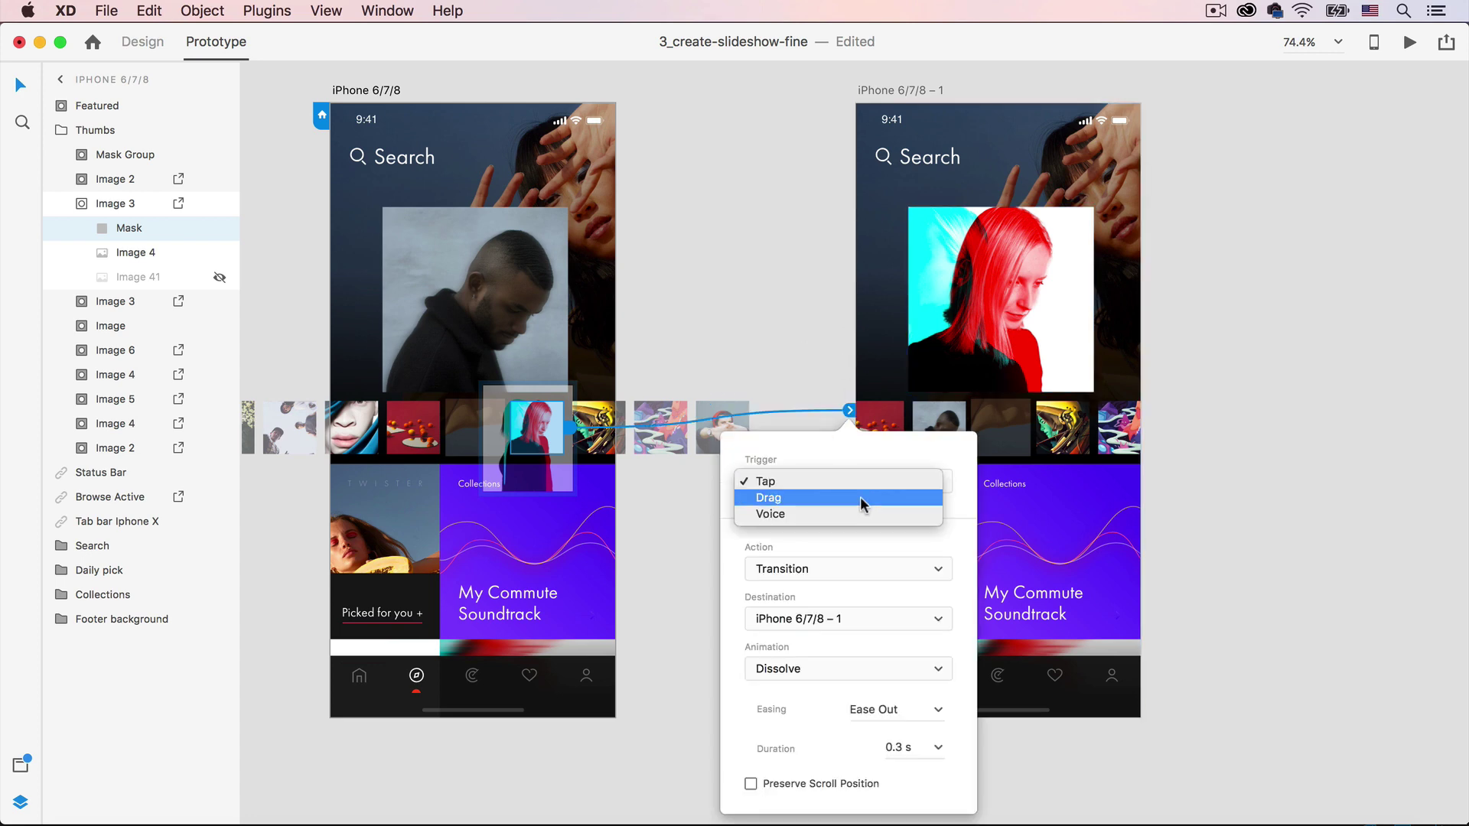
left_click(861, 499)
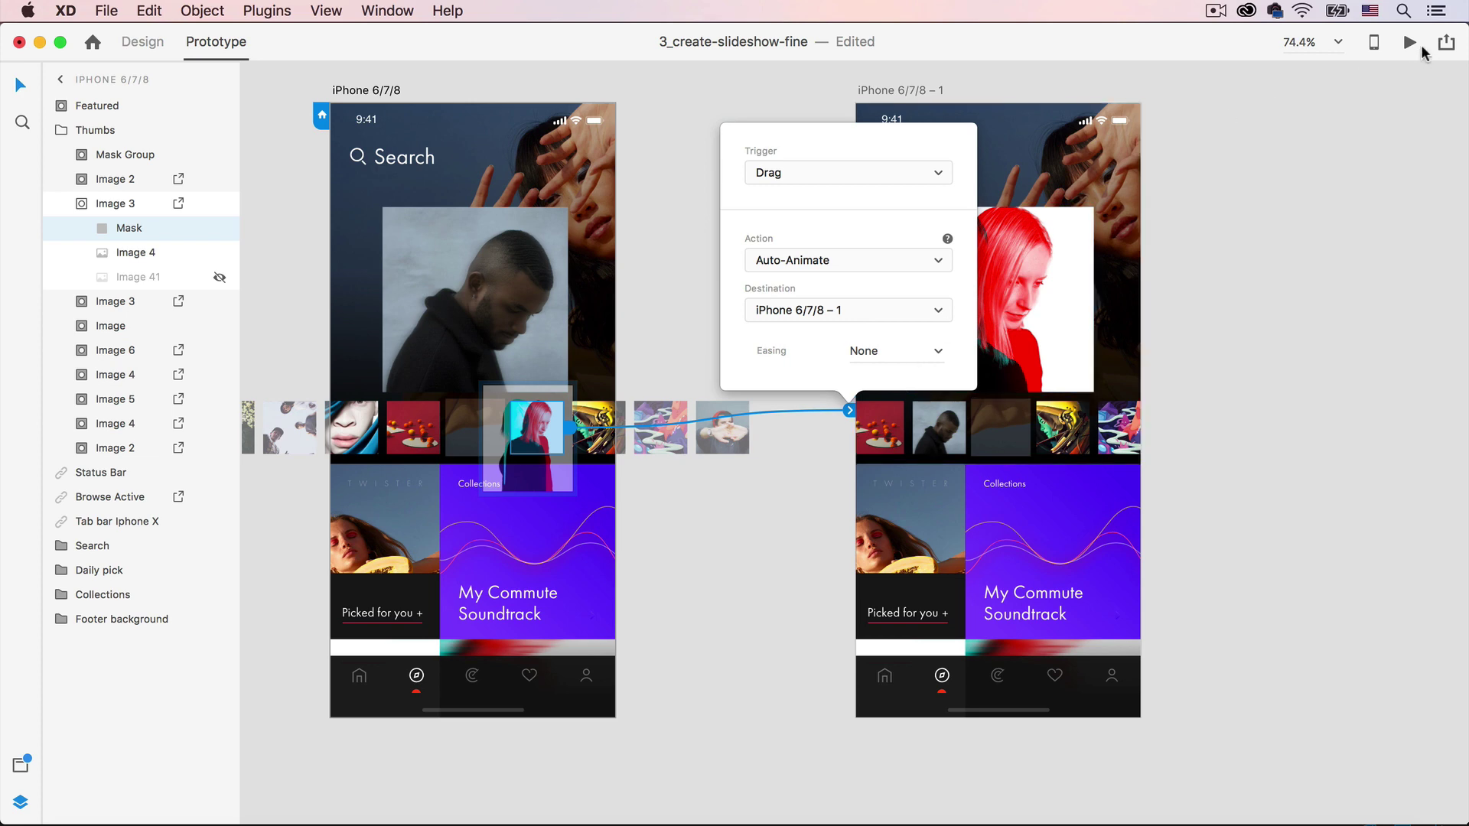
left_click(1410, 44)
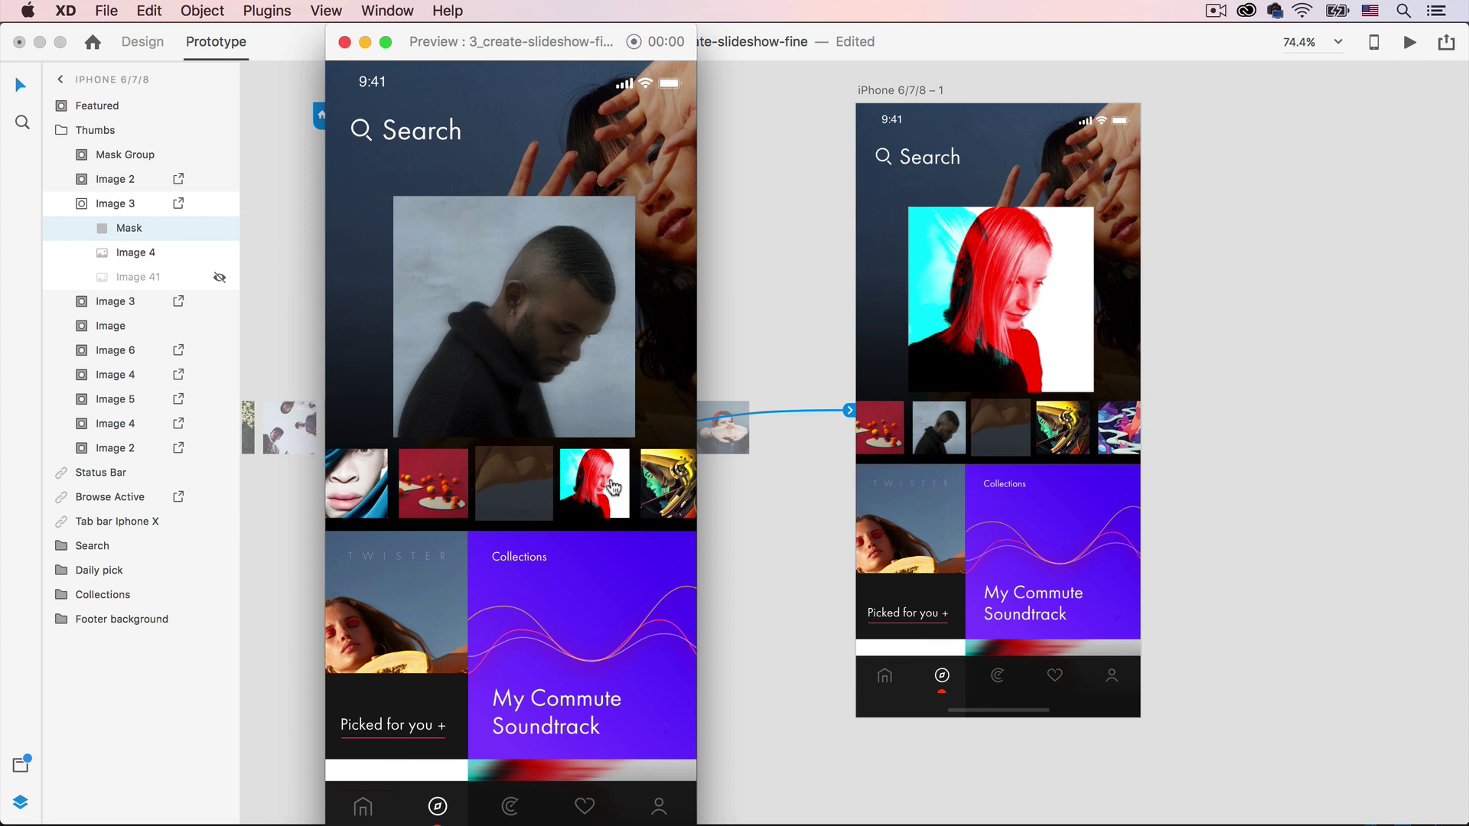
In the preview, drag the thumbnail strip left and make the red-haired portrait the main photo
left_click_drag(614, 487, 534, 485)
left_click(616, 490)
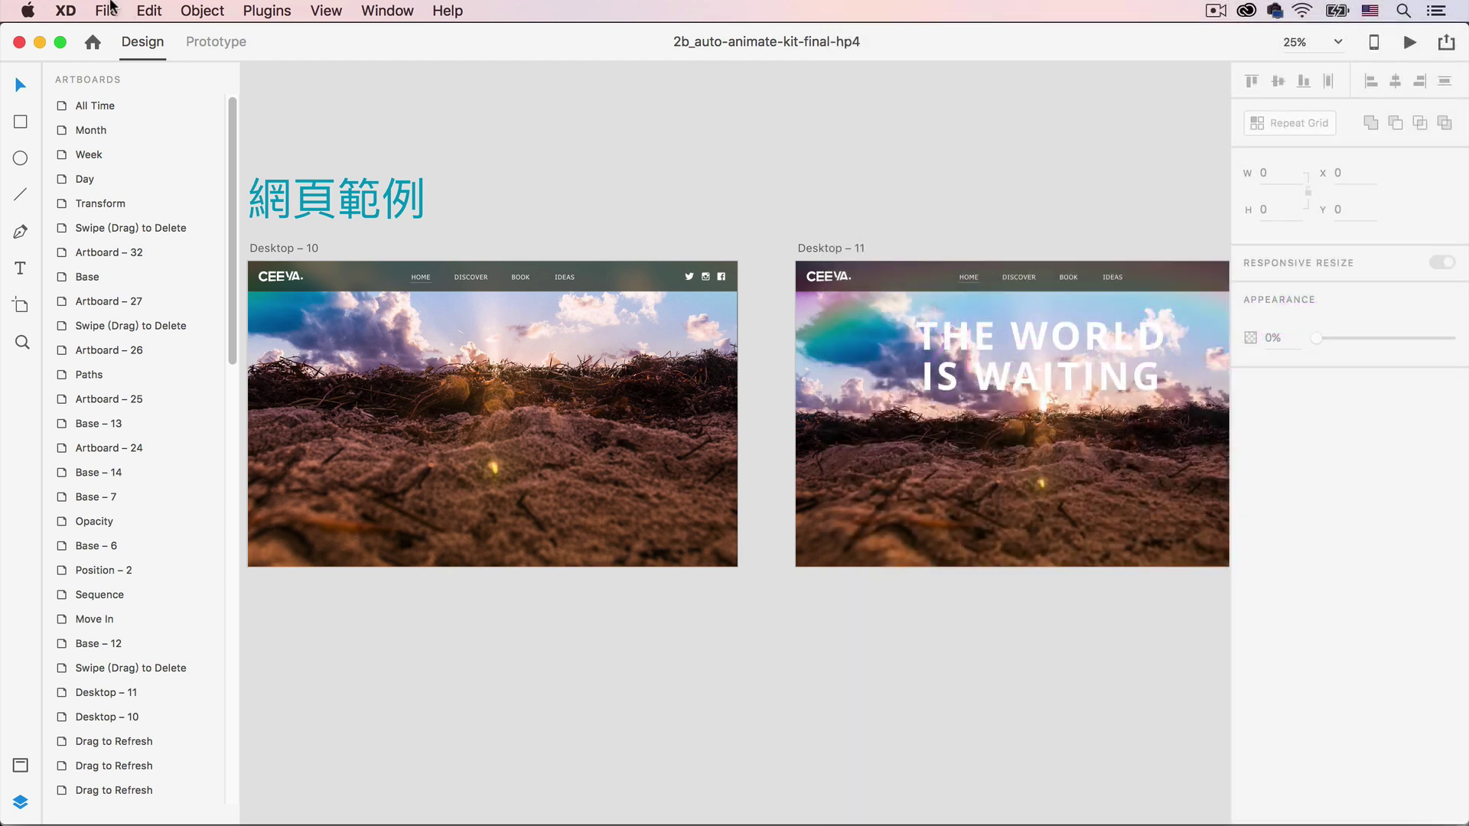
Choose More UI Kits from File > Get UI Kits to open the resources page
left_click(106, 11)
mouse_move(142, 93)
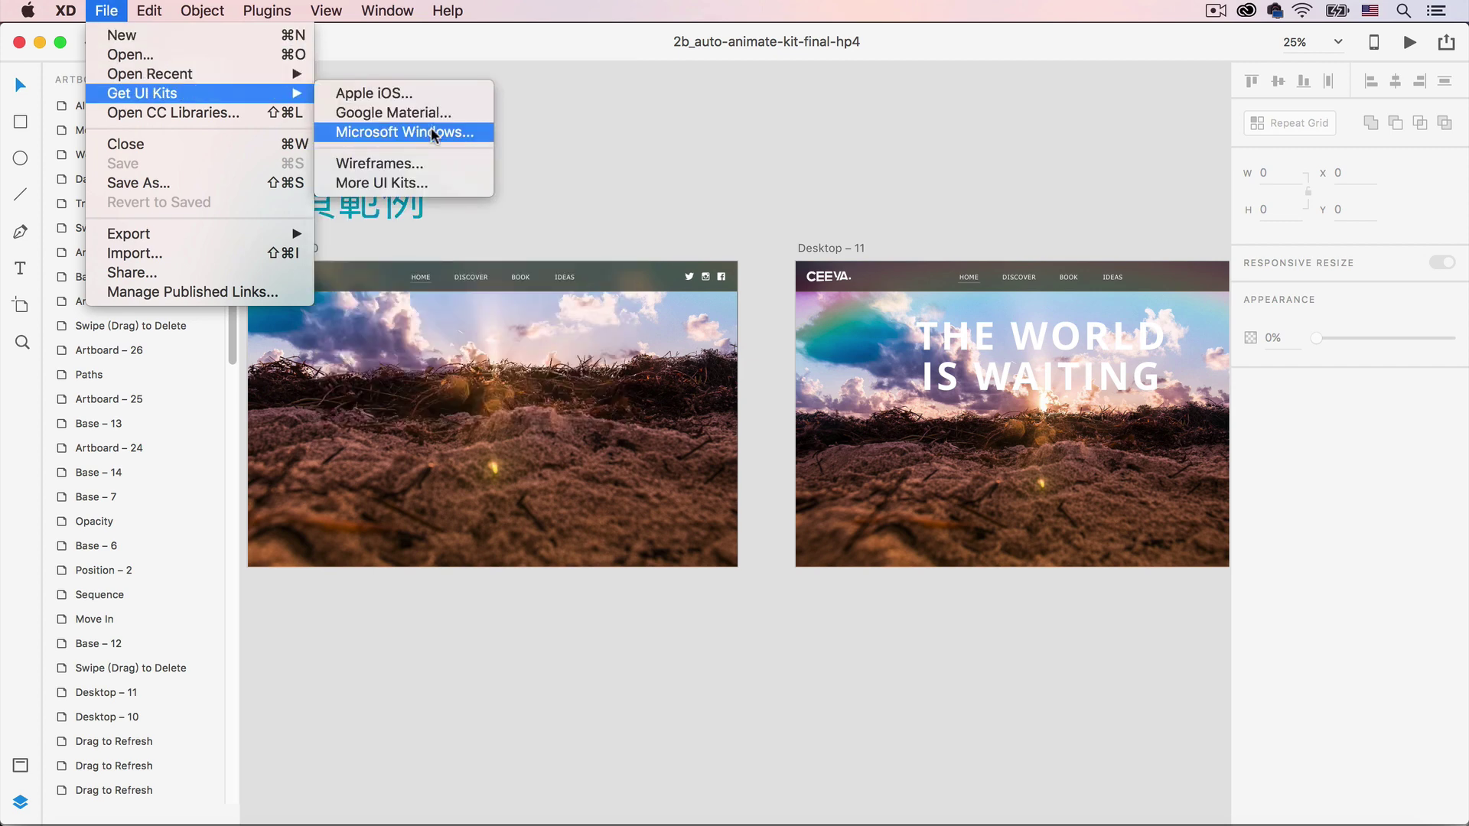
left_click(415, 183)
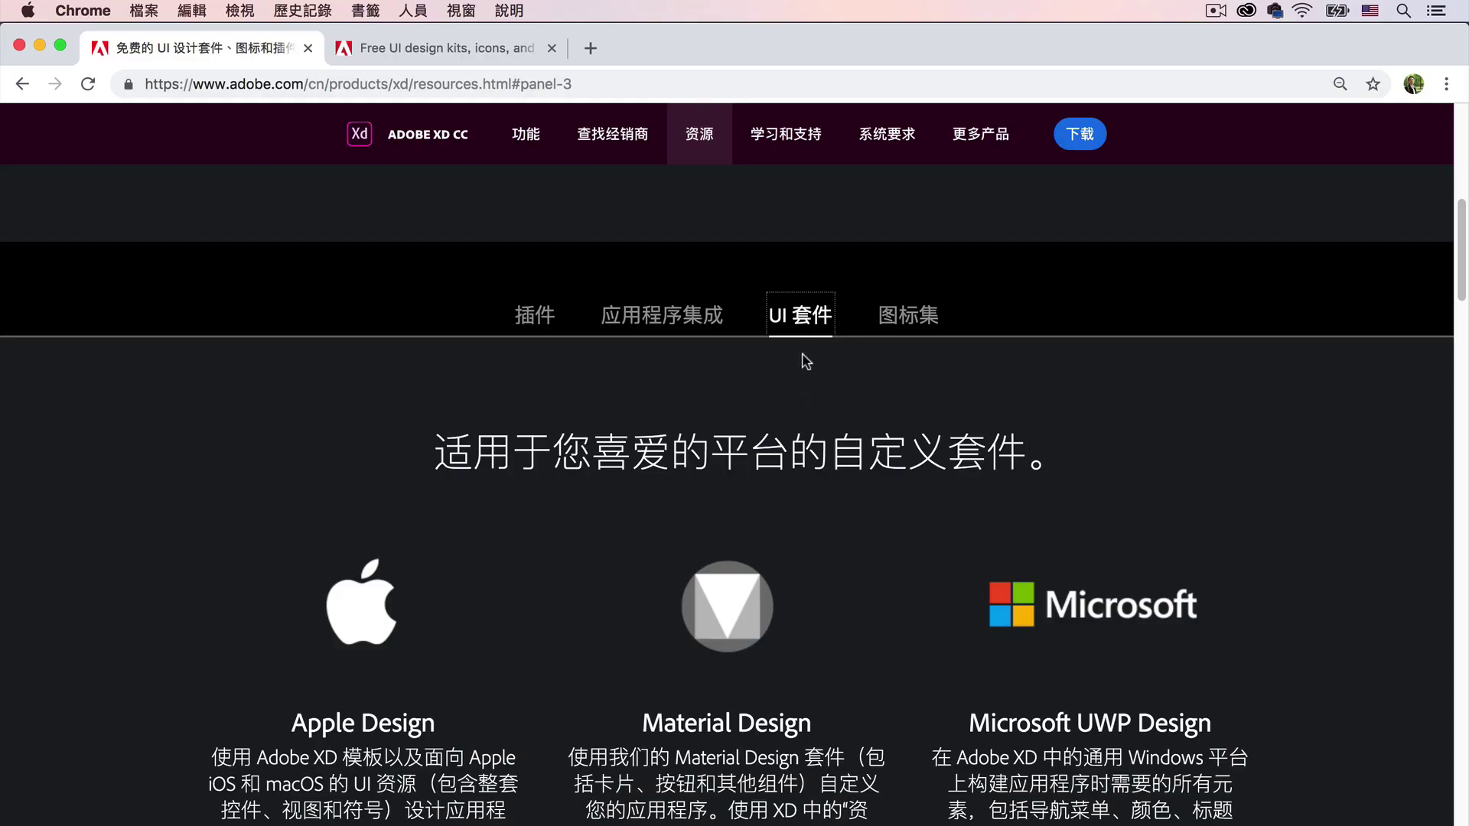
Scroll the UI Kits page past the Amazon Alexa, Design for Good and Vido kits
scroll(834, 570, "down", 10)
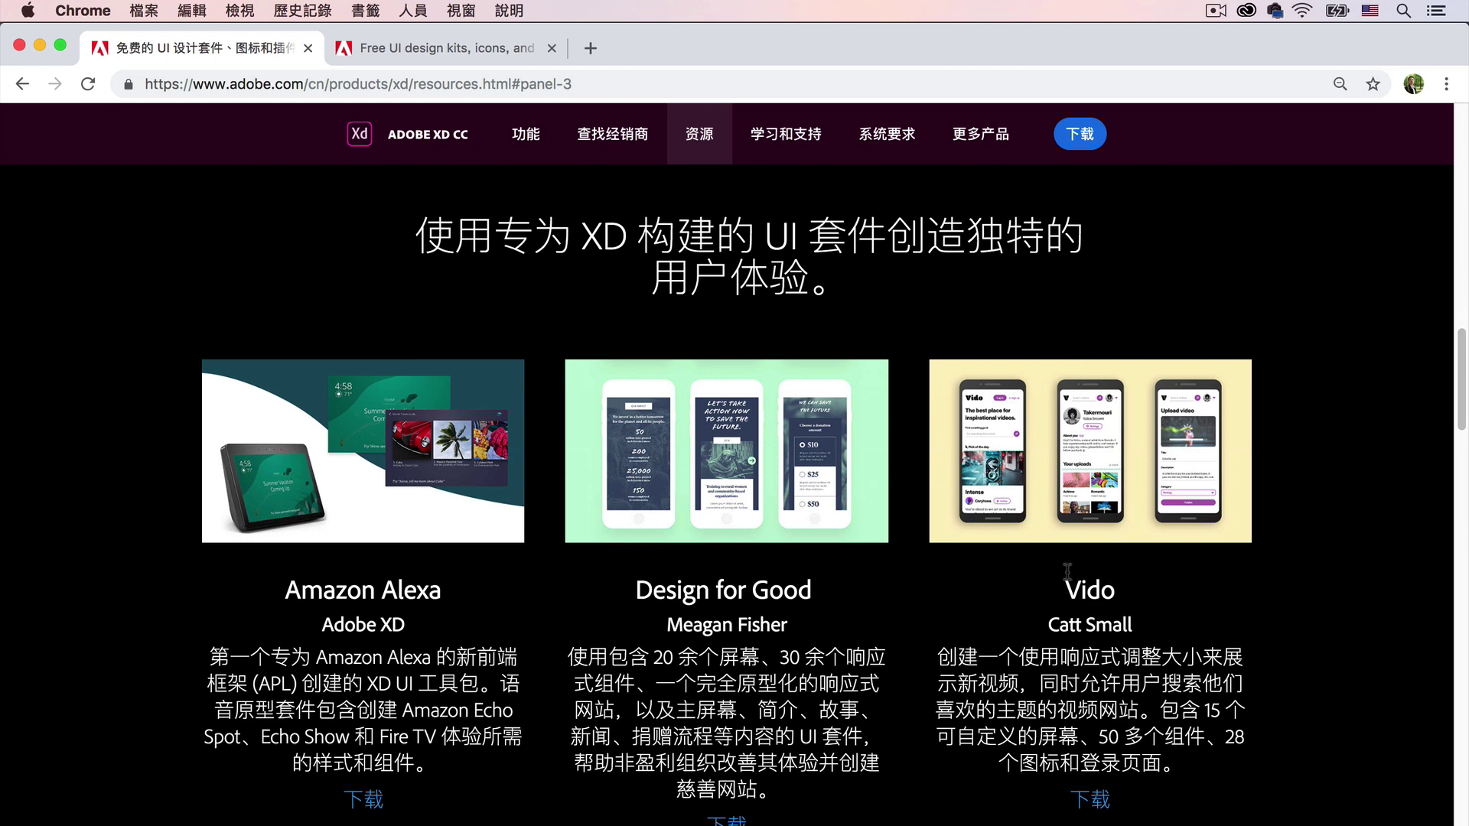
scroll(912, 629, "down", 7)
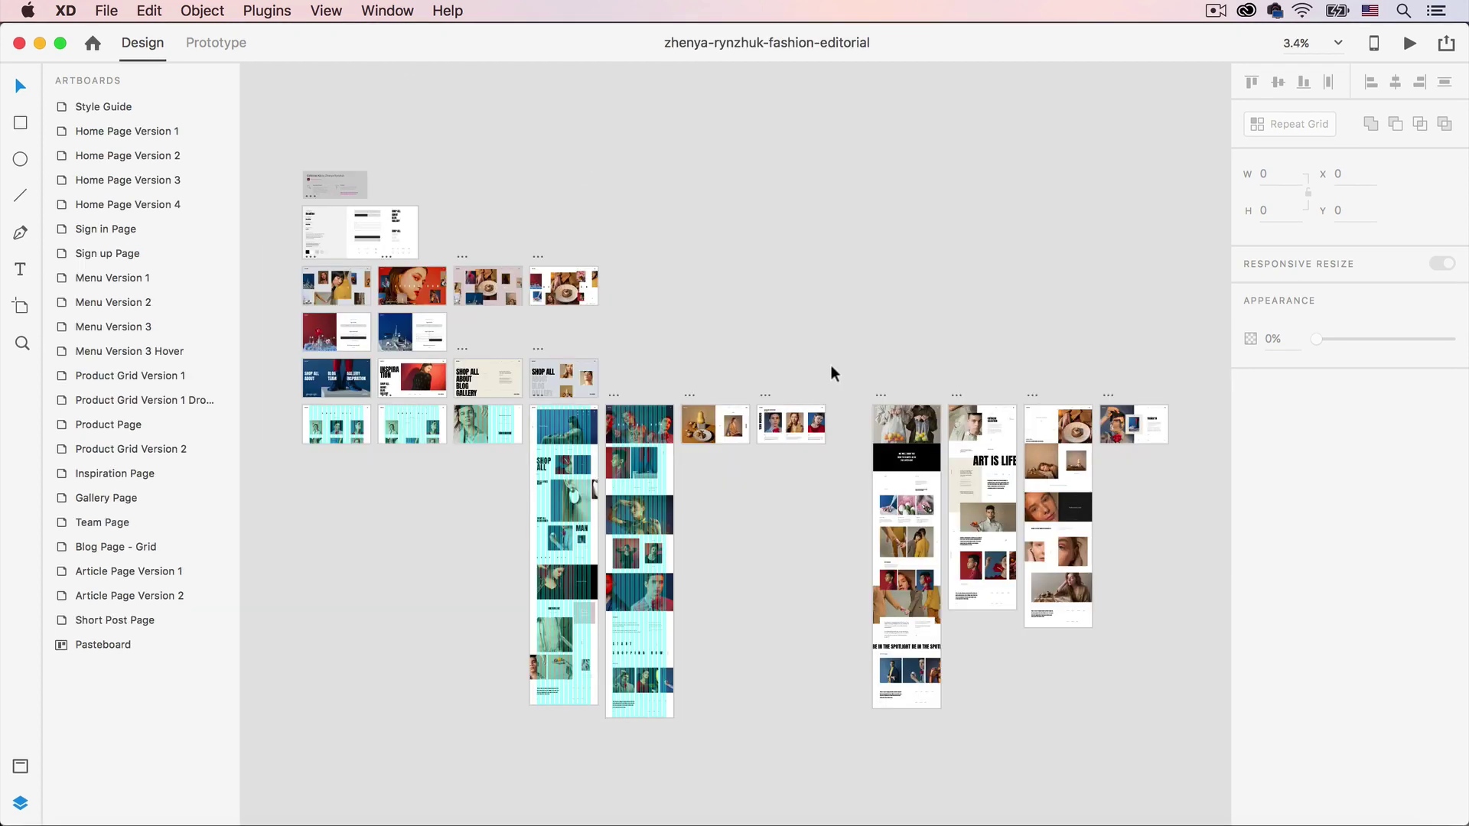
Zoom to the fashion kit's Team Page artboard, then pan to the notification icons and select the thumbs-up
left_click(767, 399)
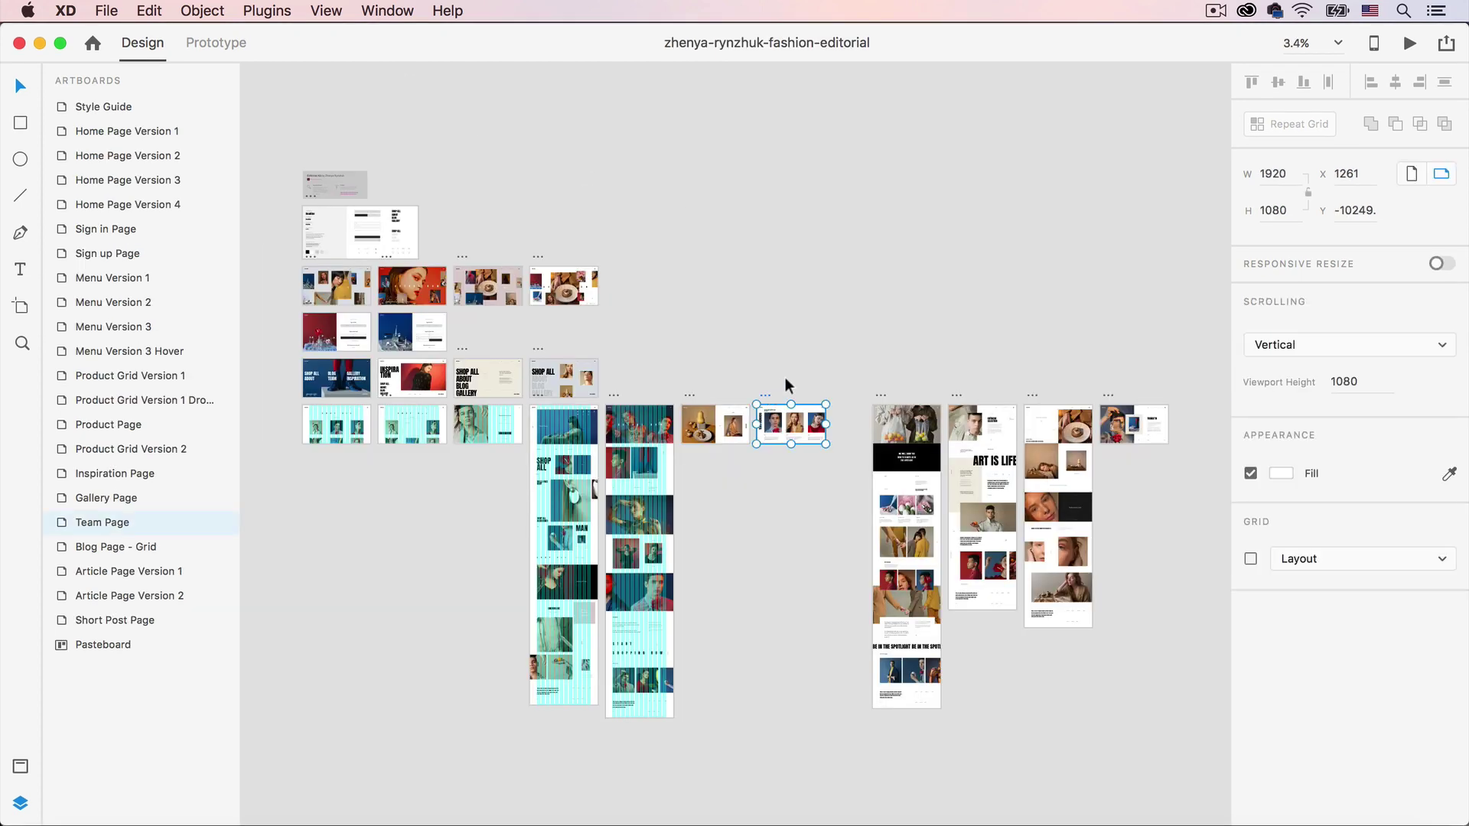
key("super+3")
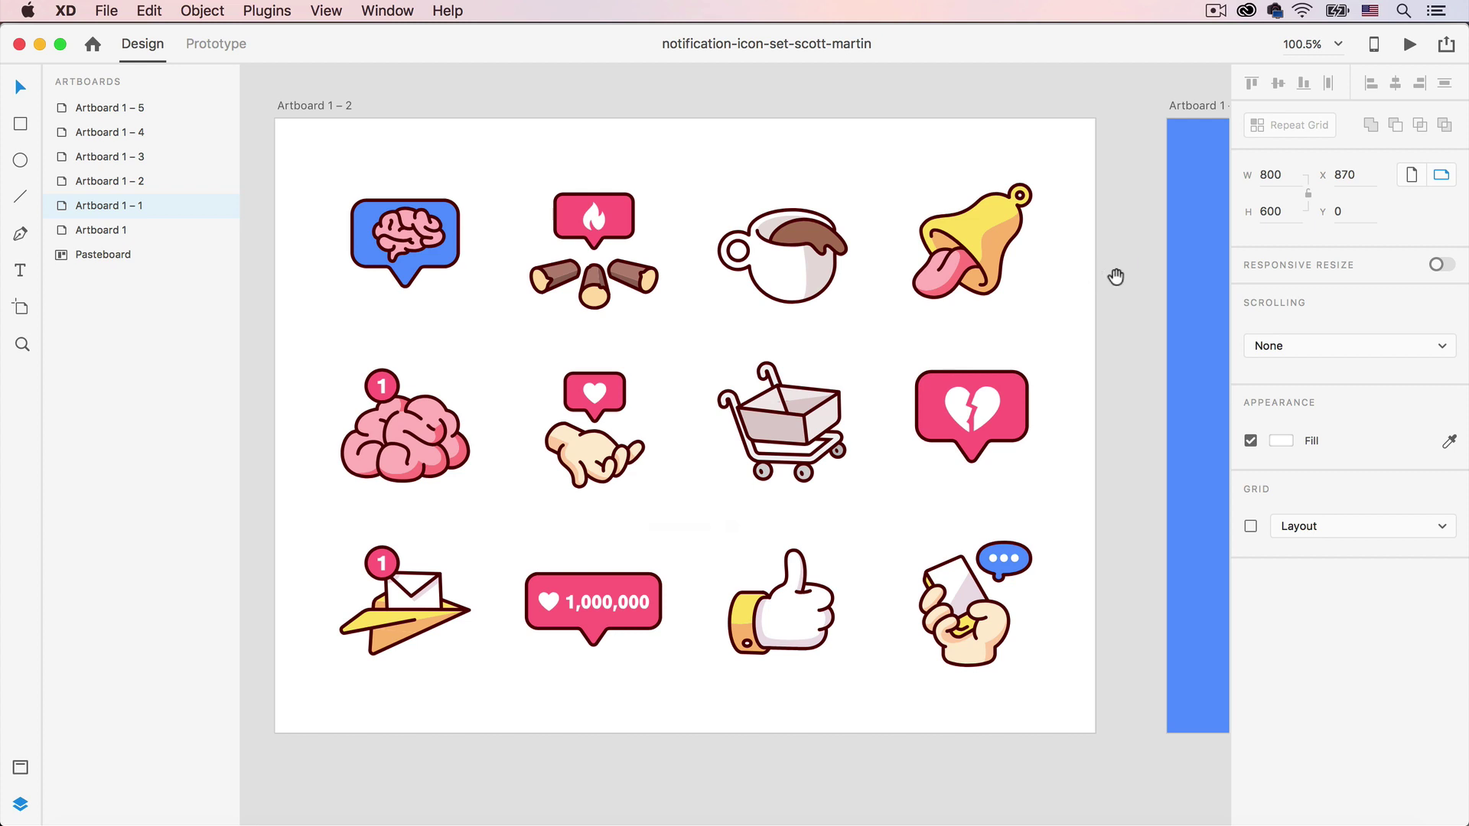
mouse_move(1117, 275)
left_mouse_down()
mouse_move(311, 279)
mouse_move(341, 240)
left_mouse_up()
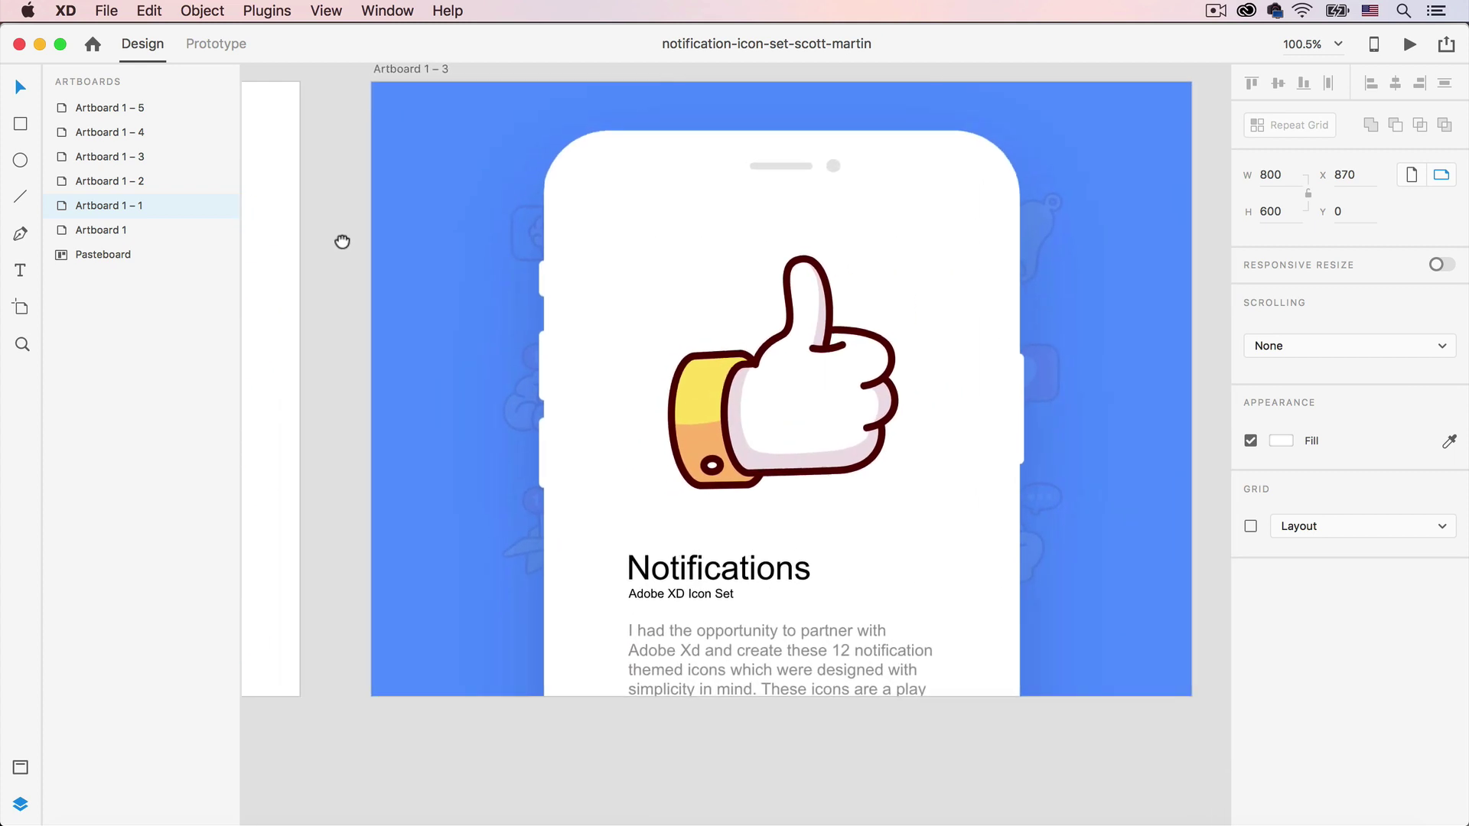
left_click(727, 330)
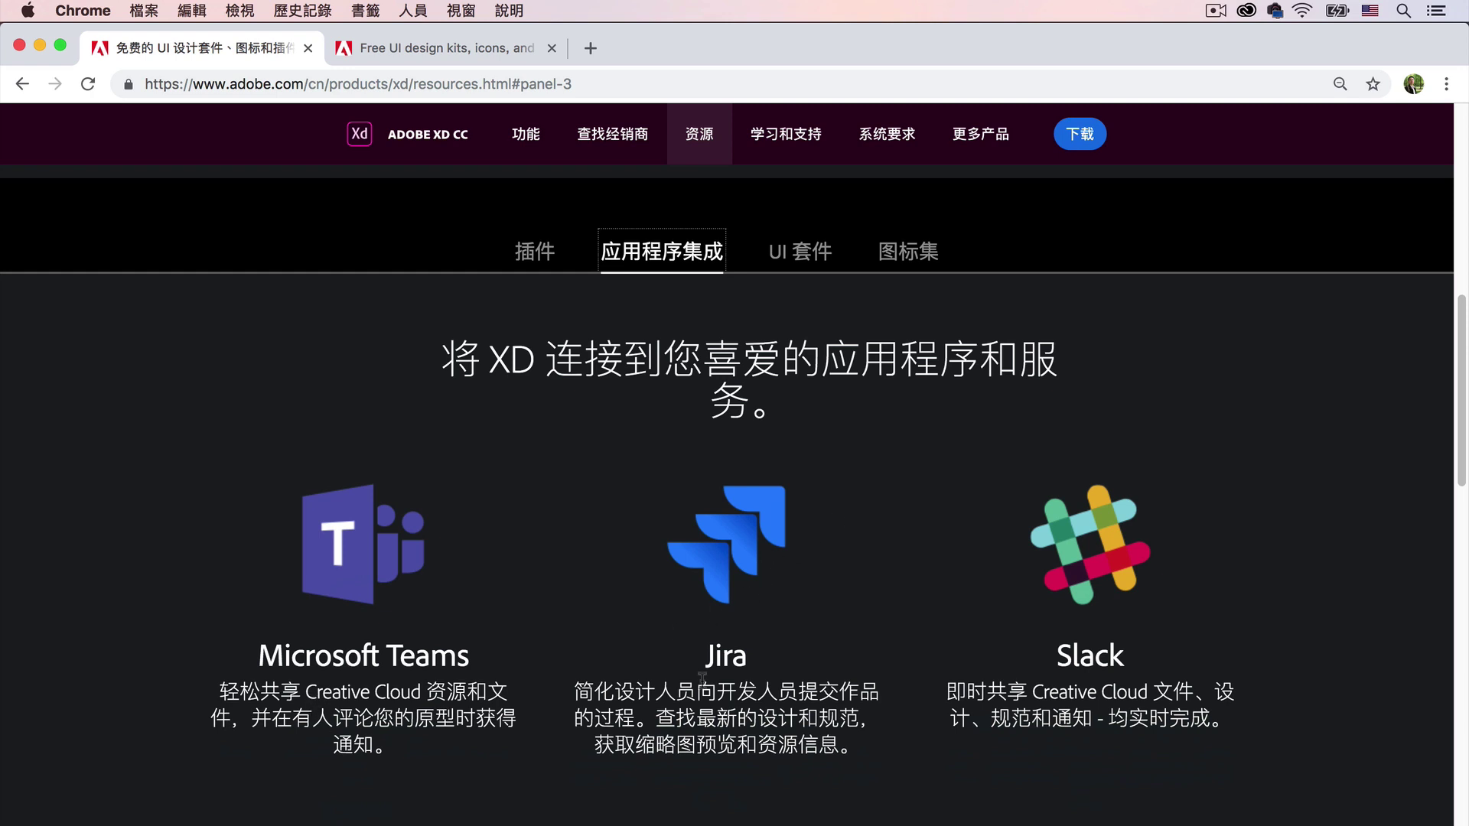
Scroll the app integrations list to reveal ProtoPie, Avocode, Zeplin, Sympli and Kite App
scroll(918, 673, "down", 7)
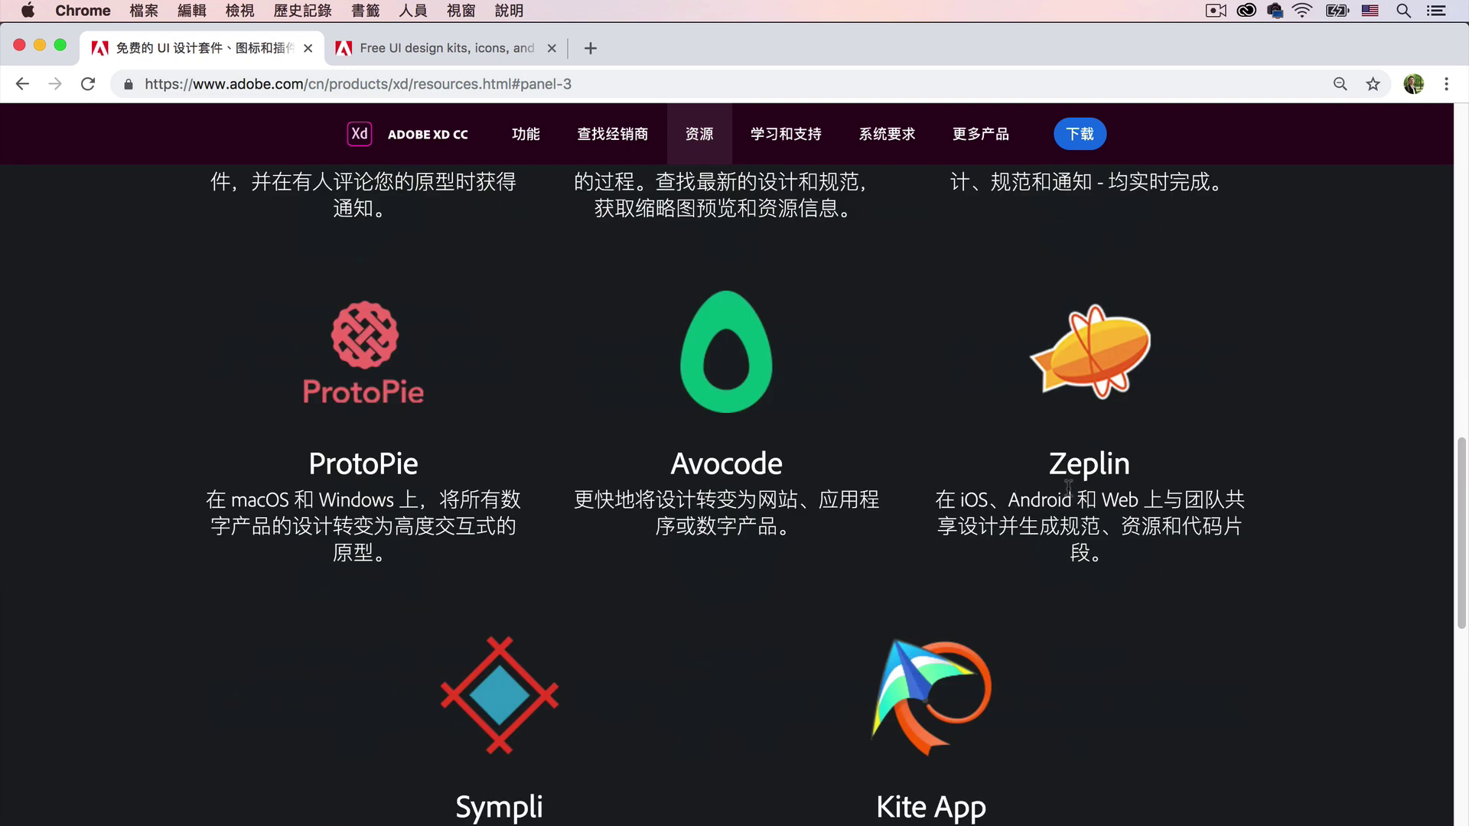
scroll(749, 607, "up", 1)
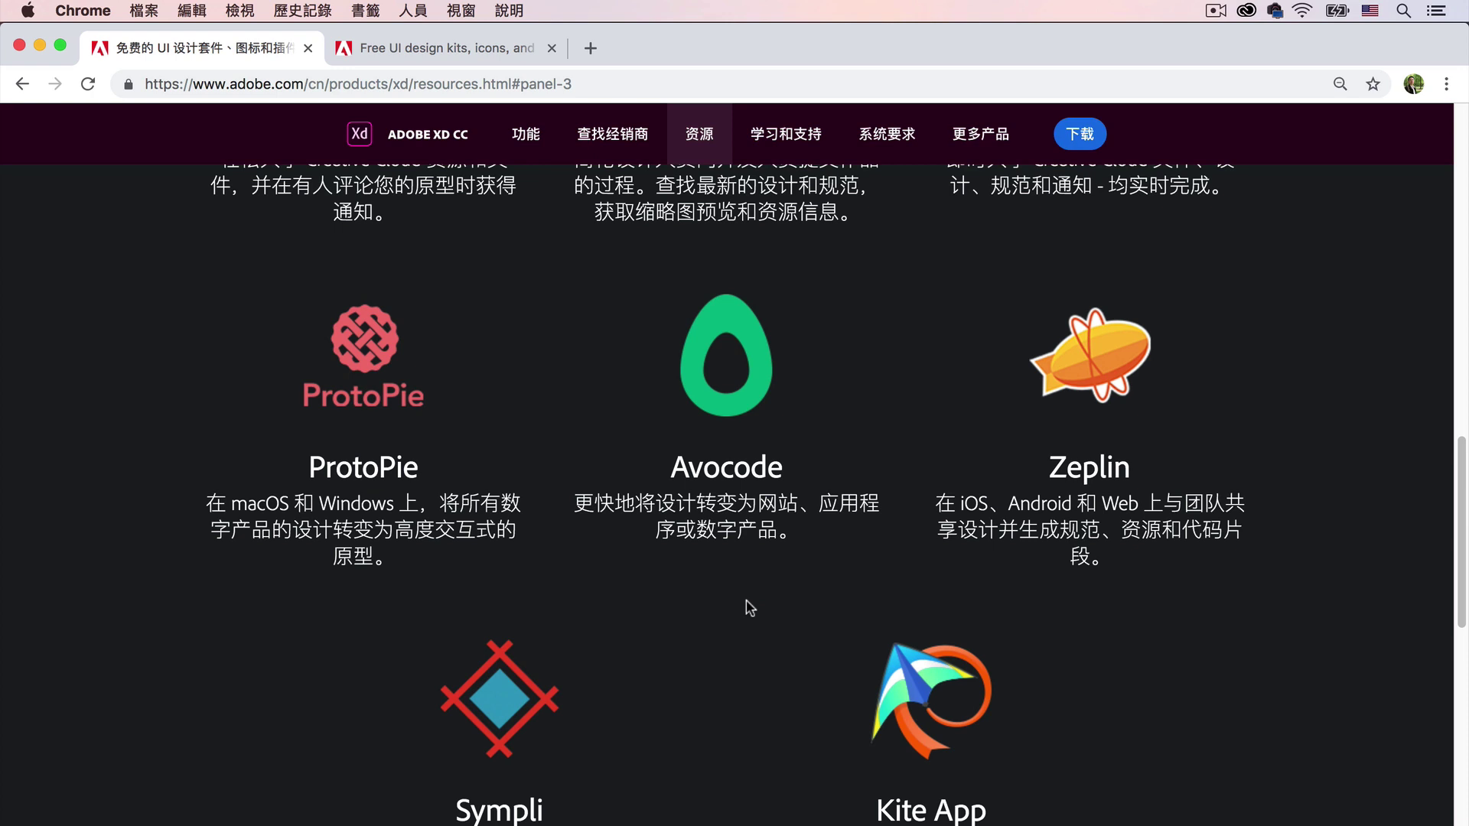
Scroll through the XD plugins listing, past Google Sheets, Stark and UI Faces
scroll(749, 607, "up", 15)
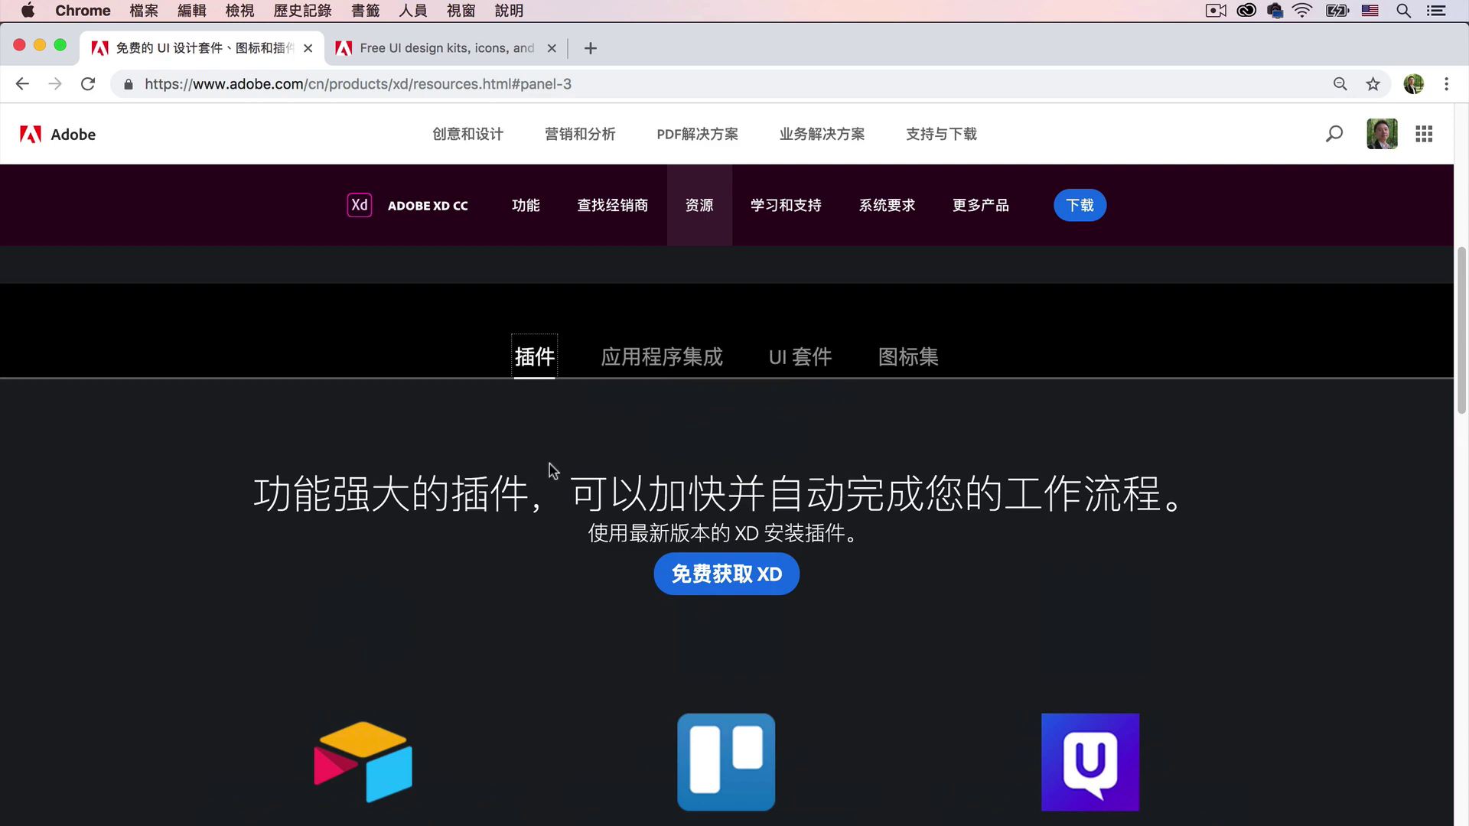
scroll(550, 468, "down", 7)
left_click_drag(1462, 434, 1461, 525)
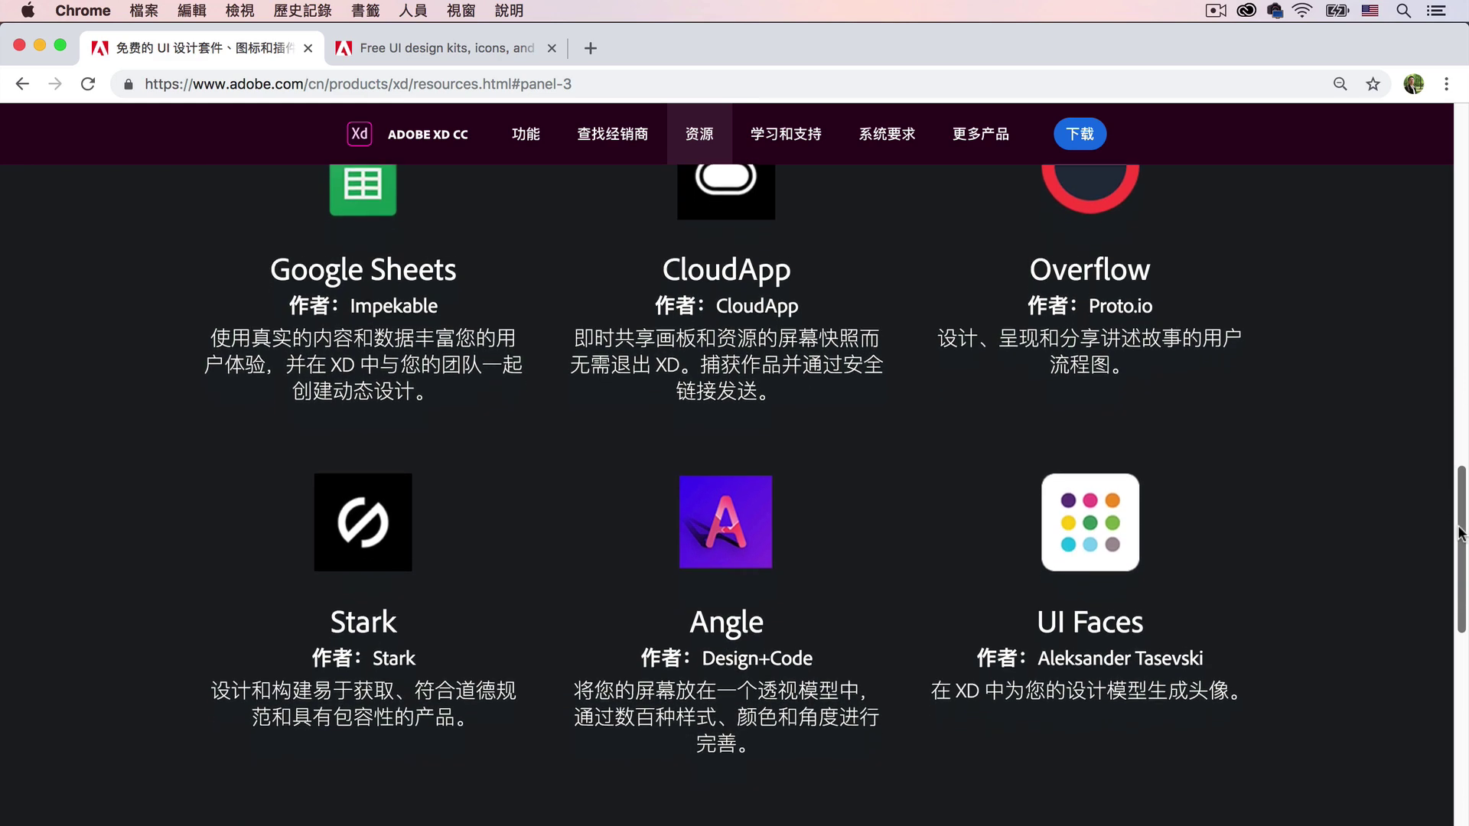
mouse_move(1461, 525)
left_mouse_down()
mouse_move(1451, 406)
mouse_move(1446, 541)
left_mouse_up()
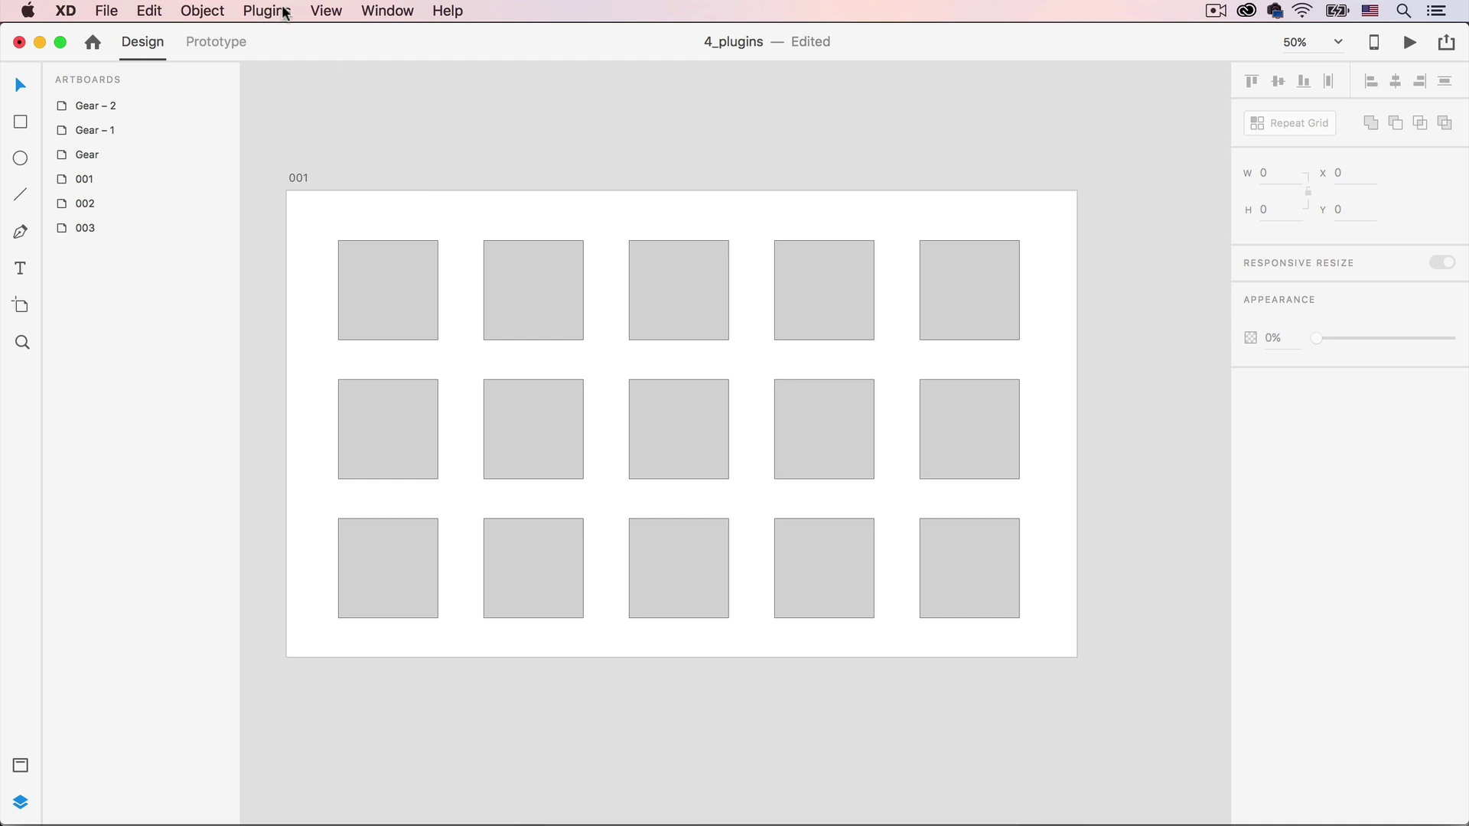
Check the installed plugins (Convert Shape, User Images, World Ready), then marquee-select all 15 grey squares
left_click(284, 12)
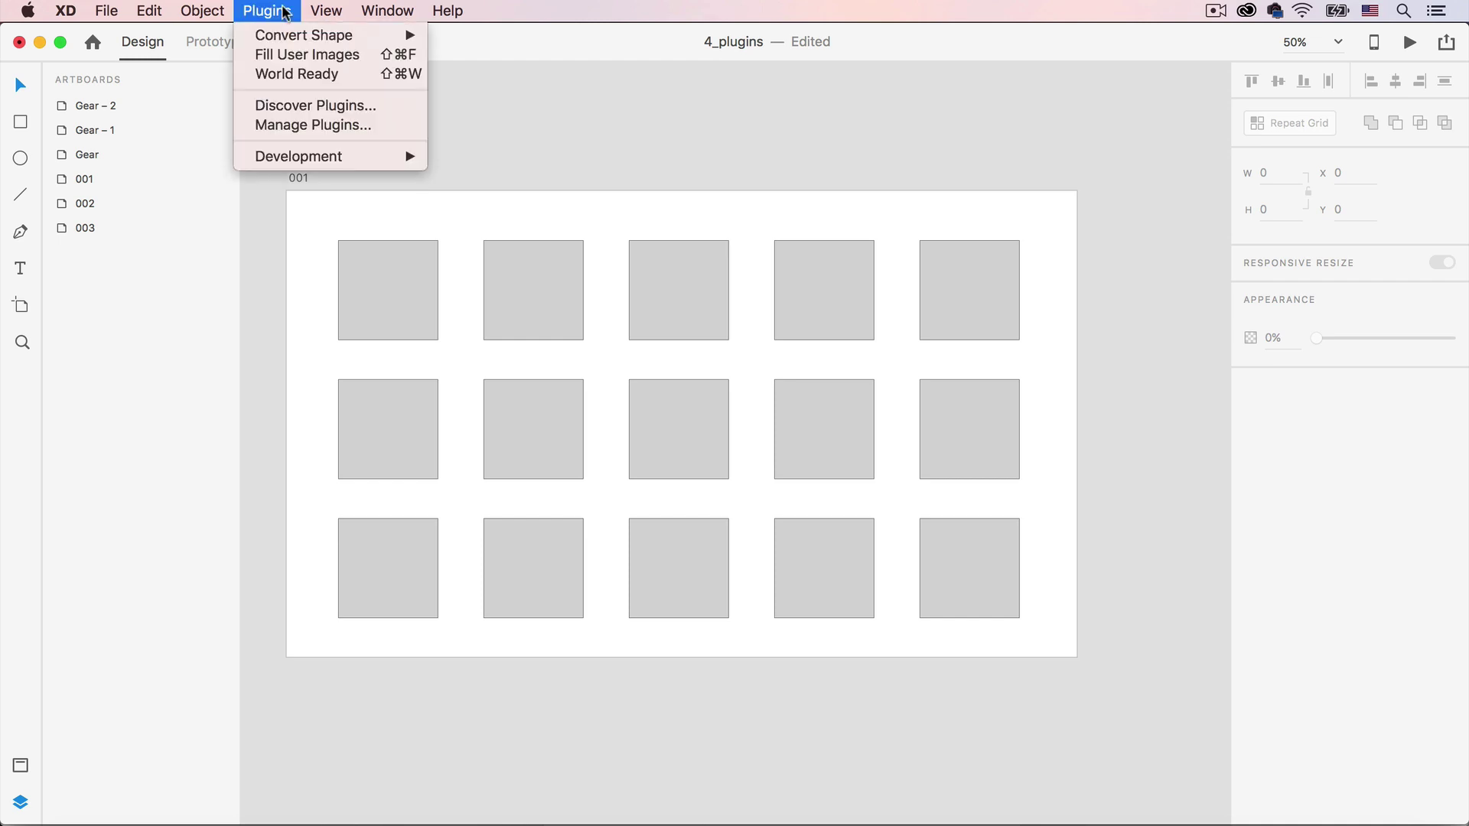
left_click(370, 108)
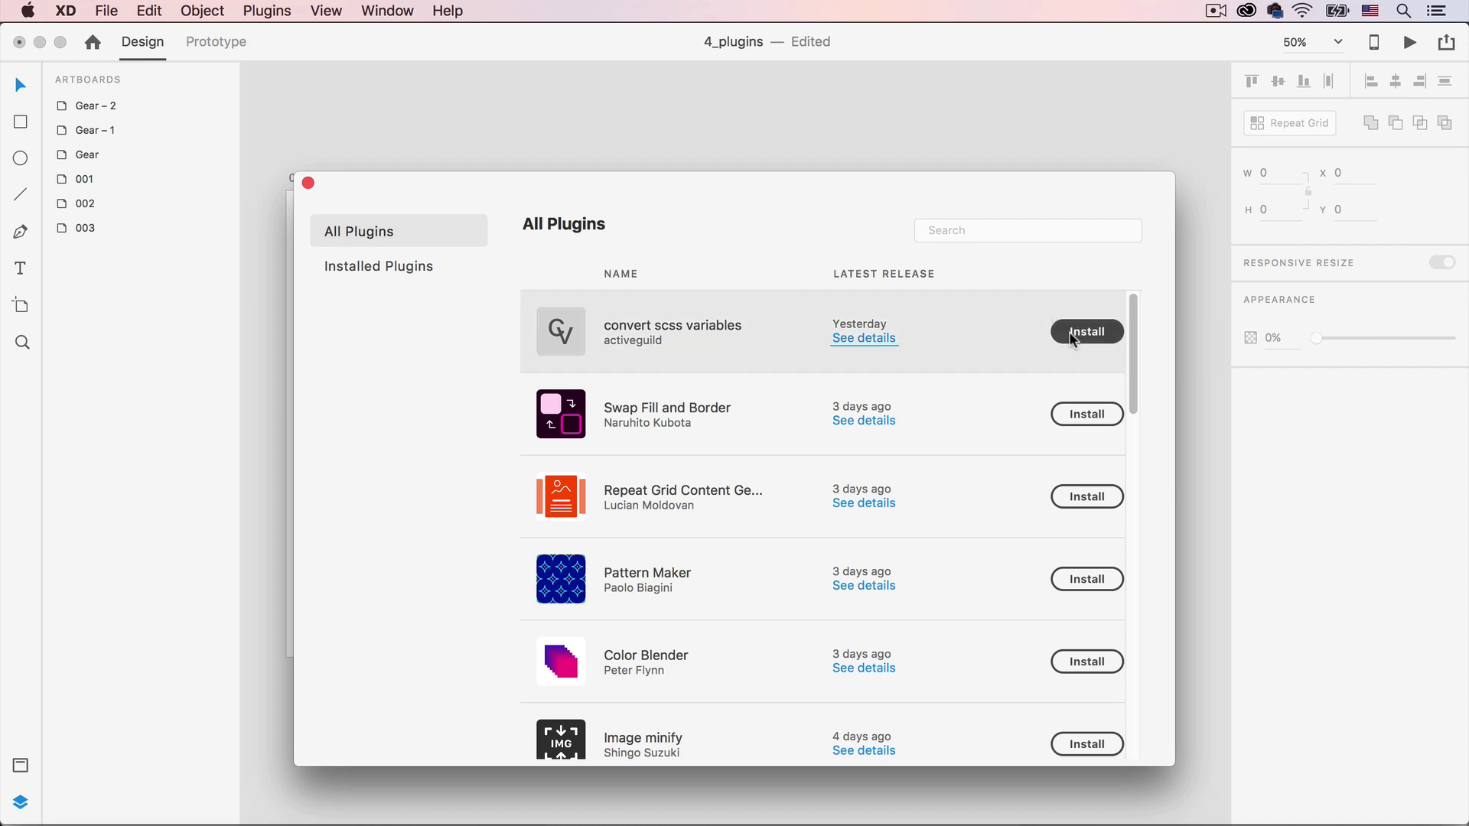
left_click(406, 267)
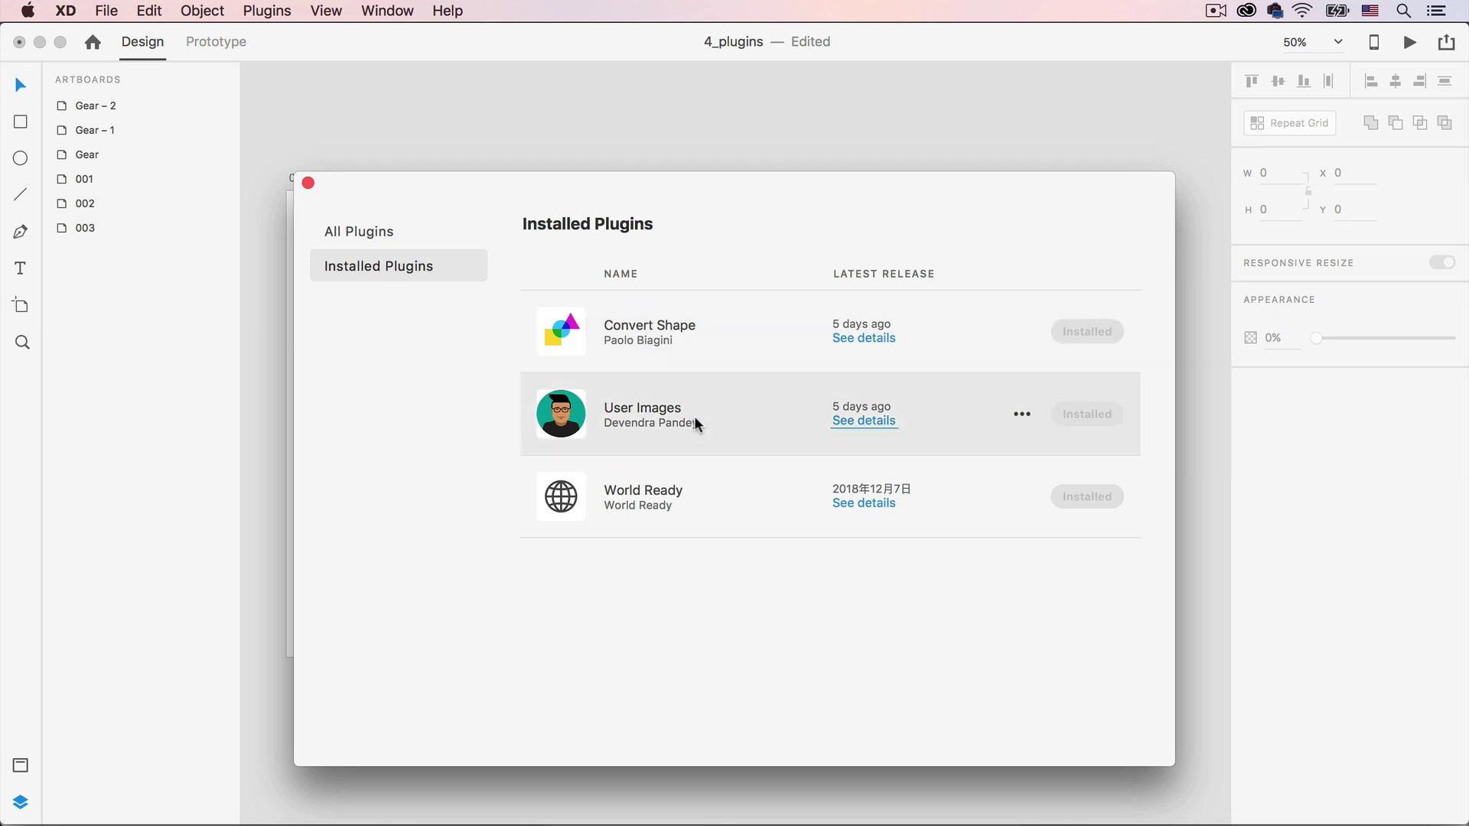
left_click(308, 183)
left_click_drag(301, 215, 1037, 630)
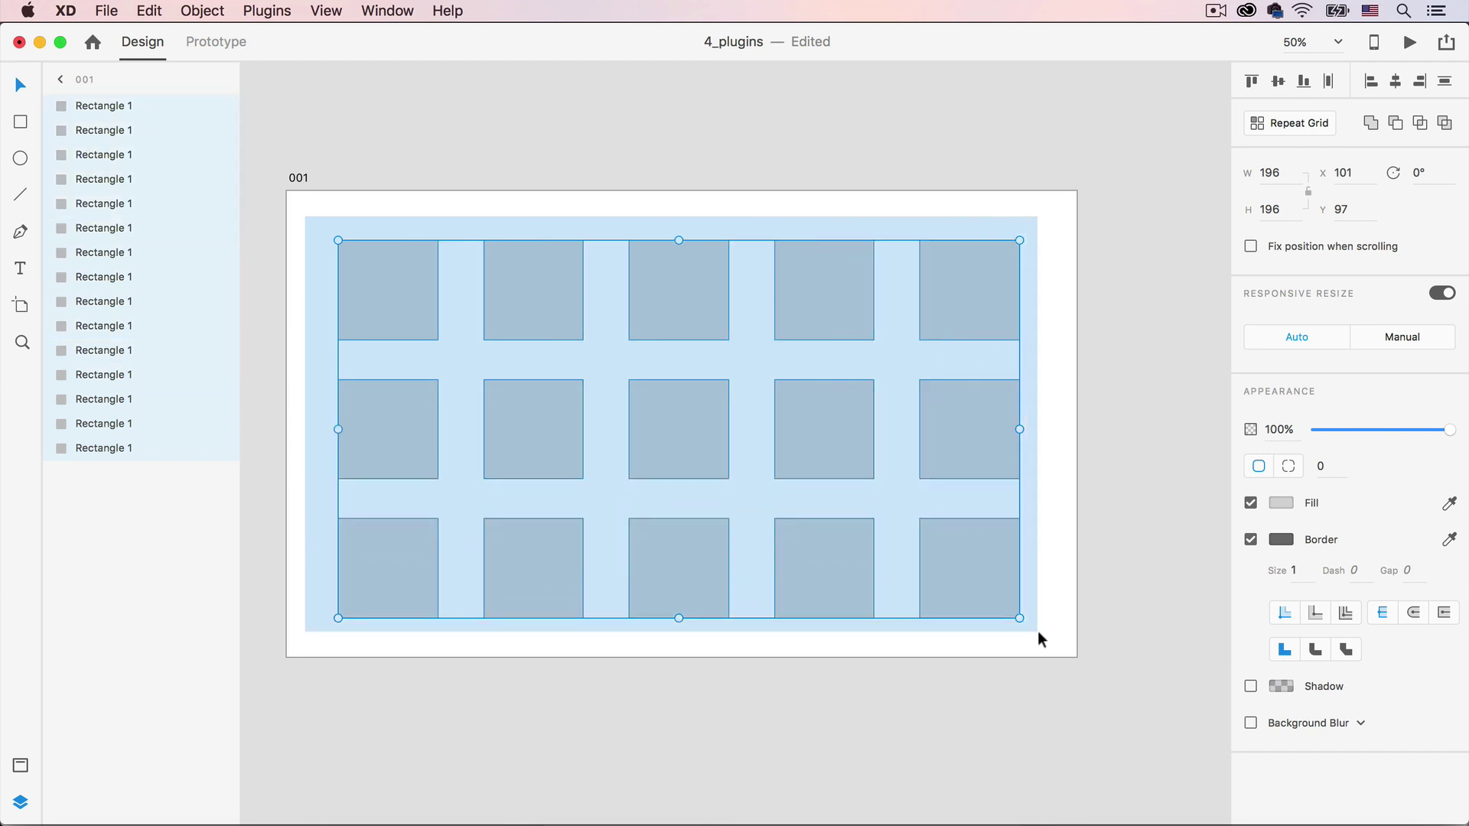
Fill the 15 squares with user photos and convert them to ellipses with Convert Shape
left_click(269, 10)
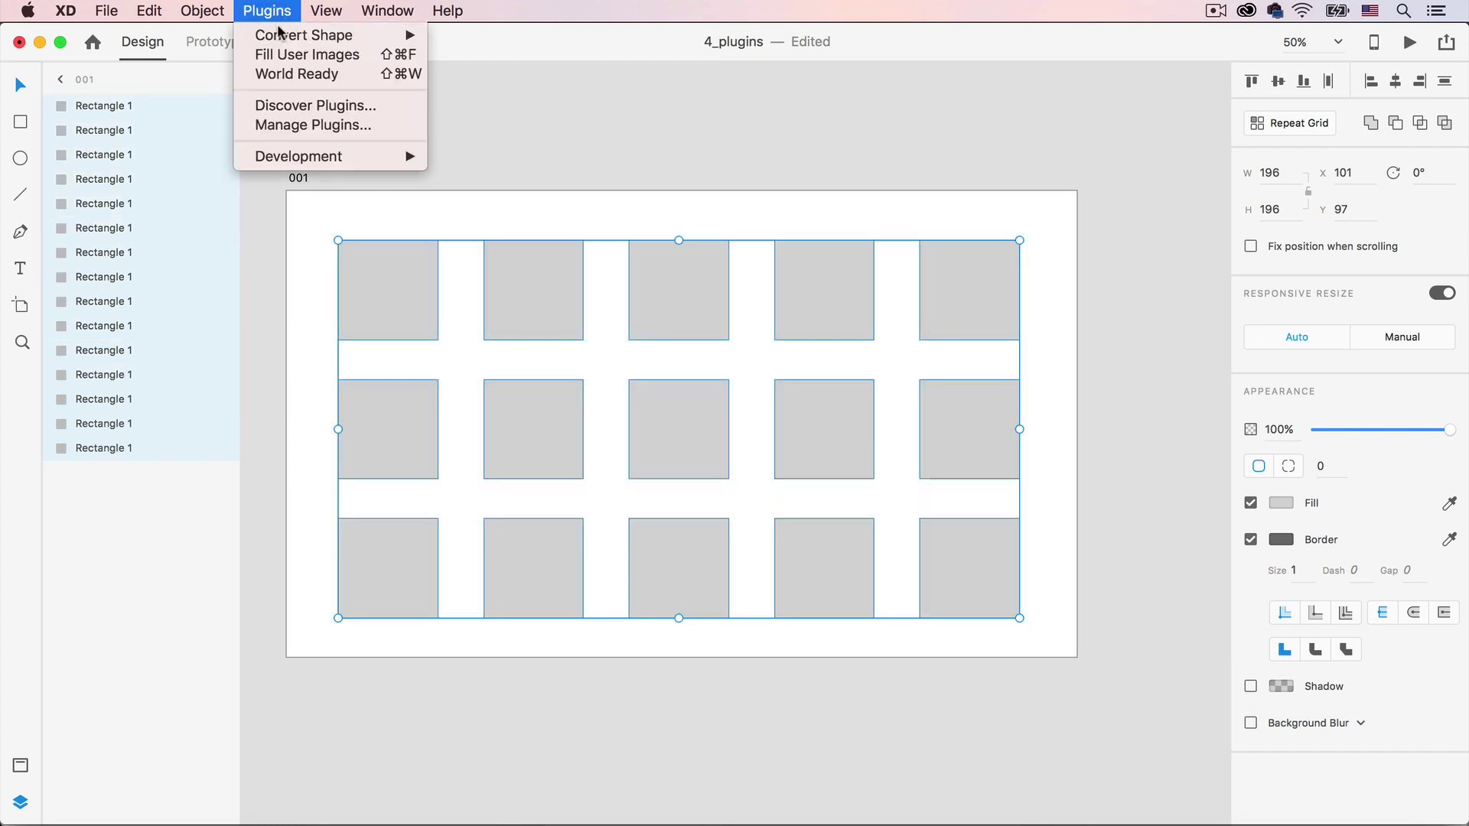
left_click(342, 55)
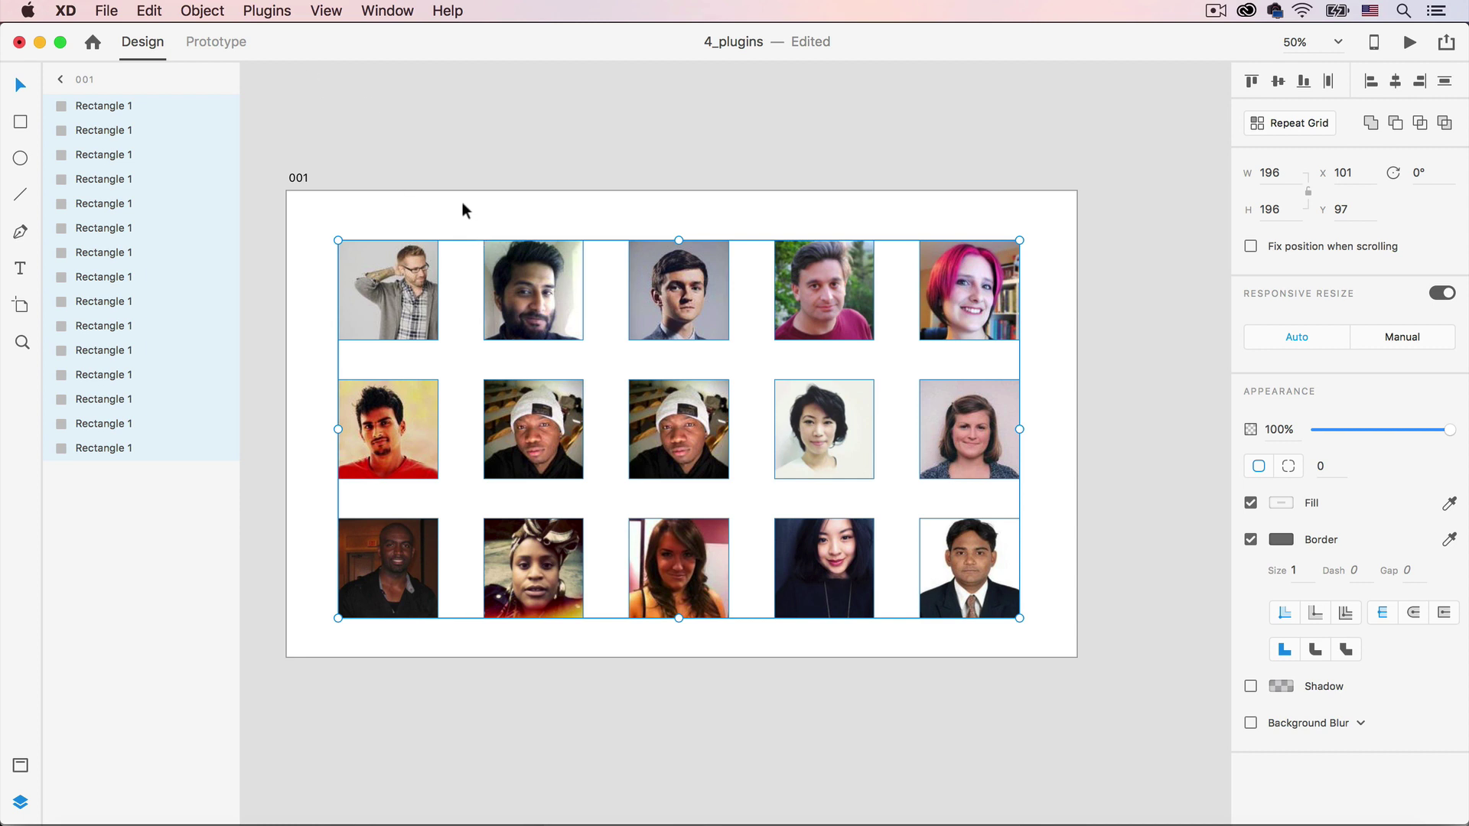
left_click(275, 11)
mouse_move(305, 35)
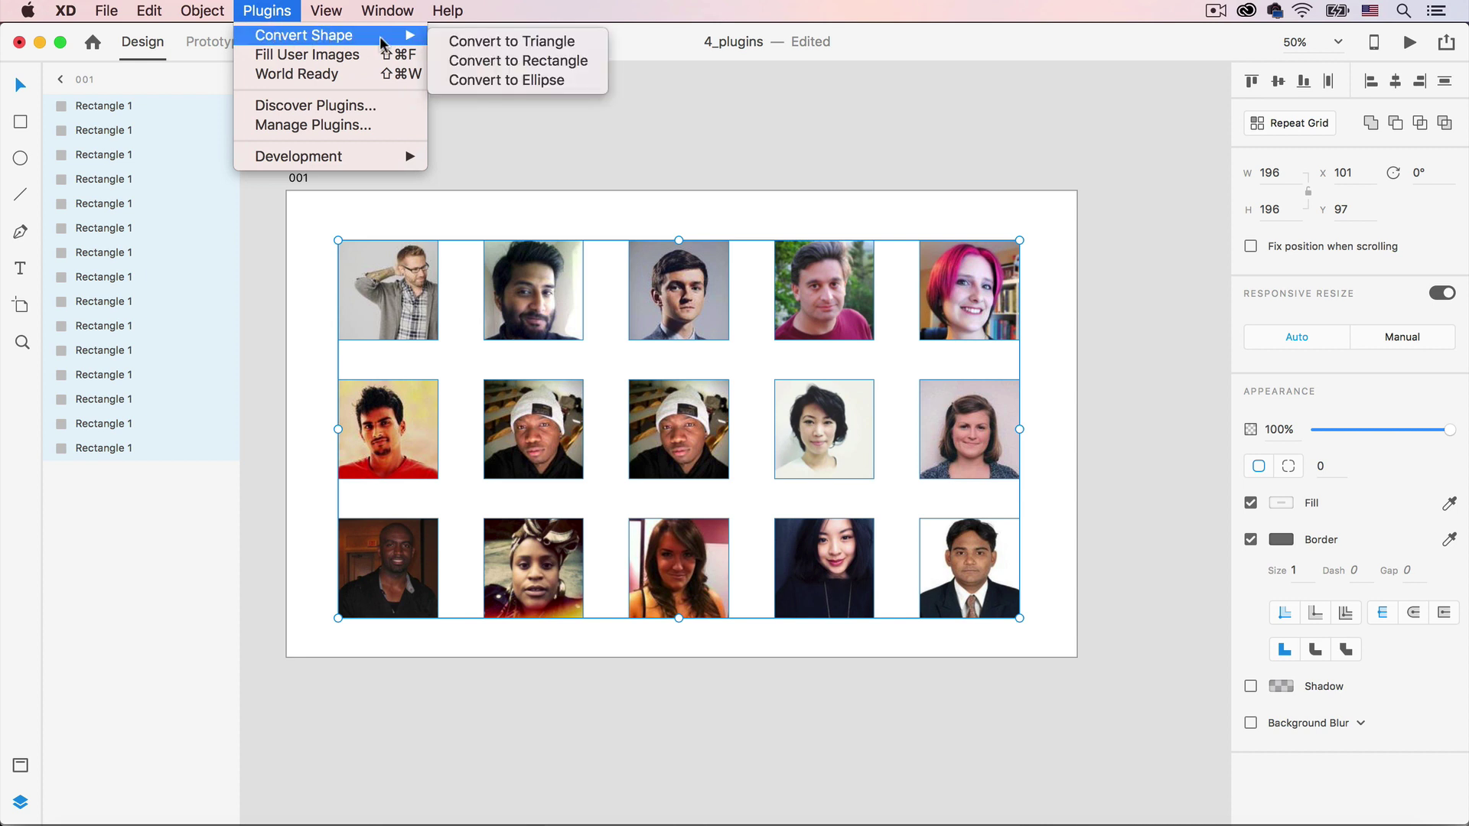
left_click(586, 82)
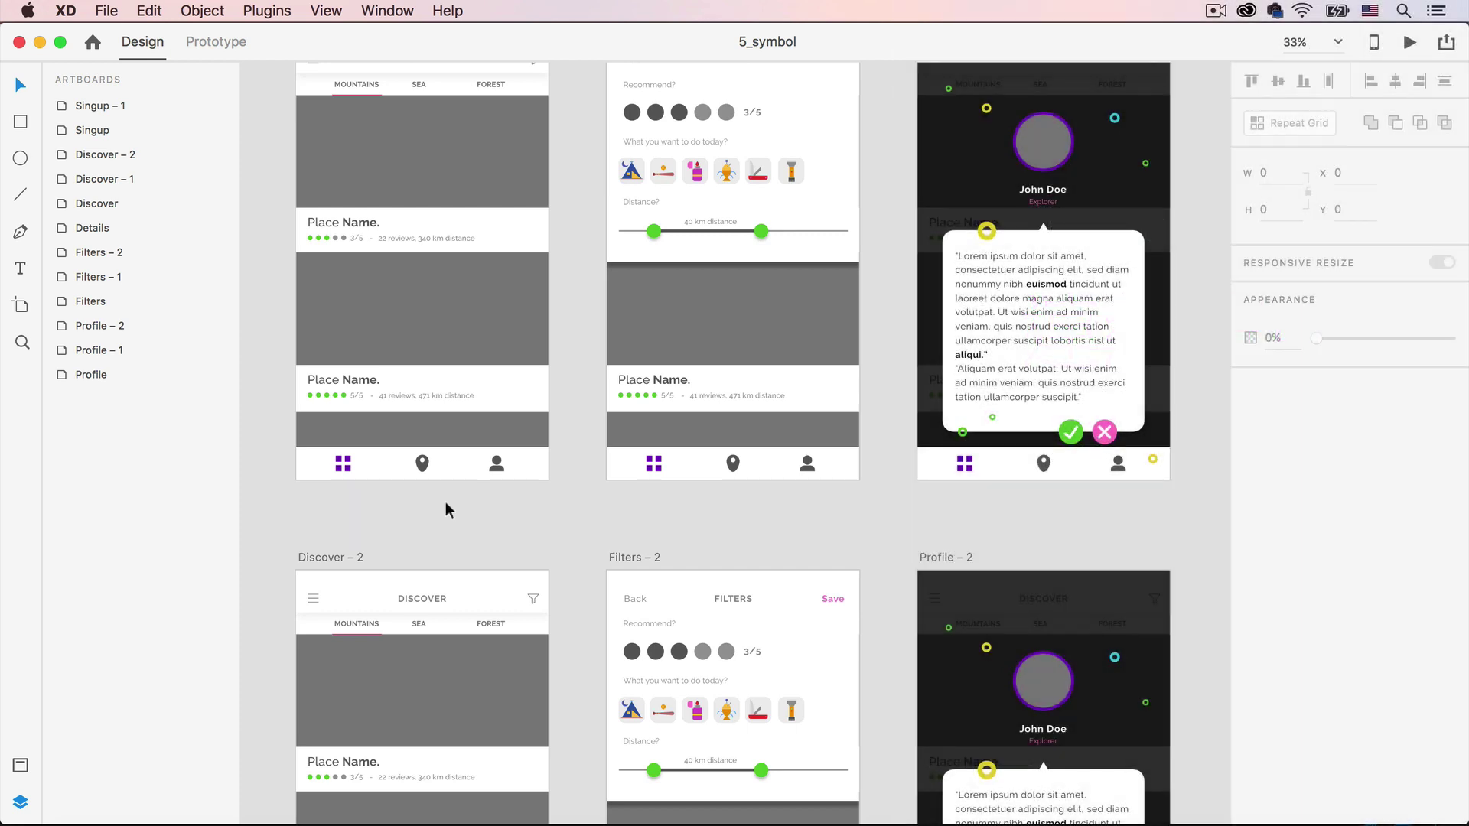
Recolour the bottom-bar location icon to red
double_click(421, 465)
left_click(1280, 436)
left_click(1157, 357)
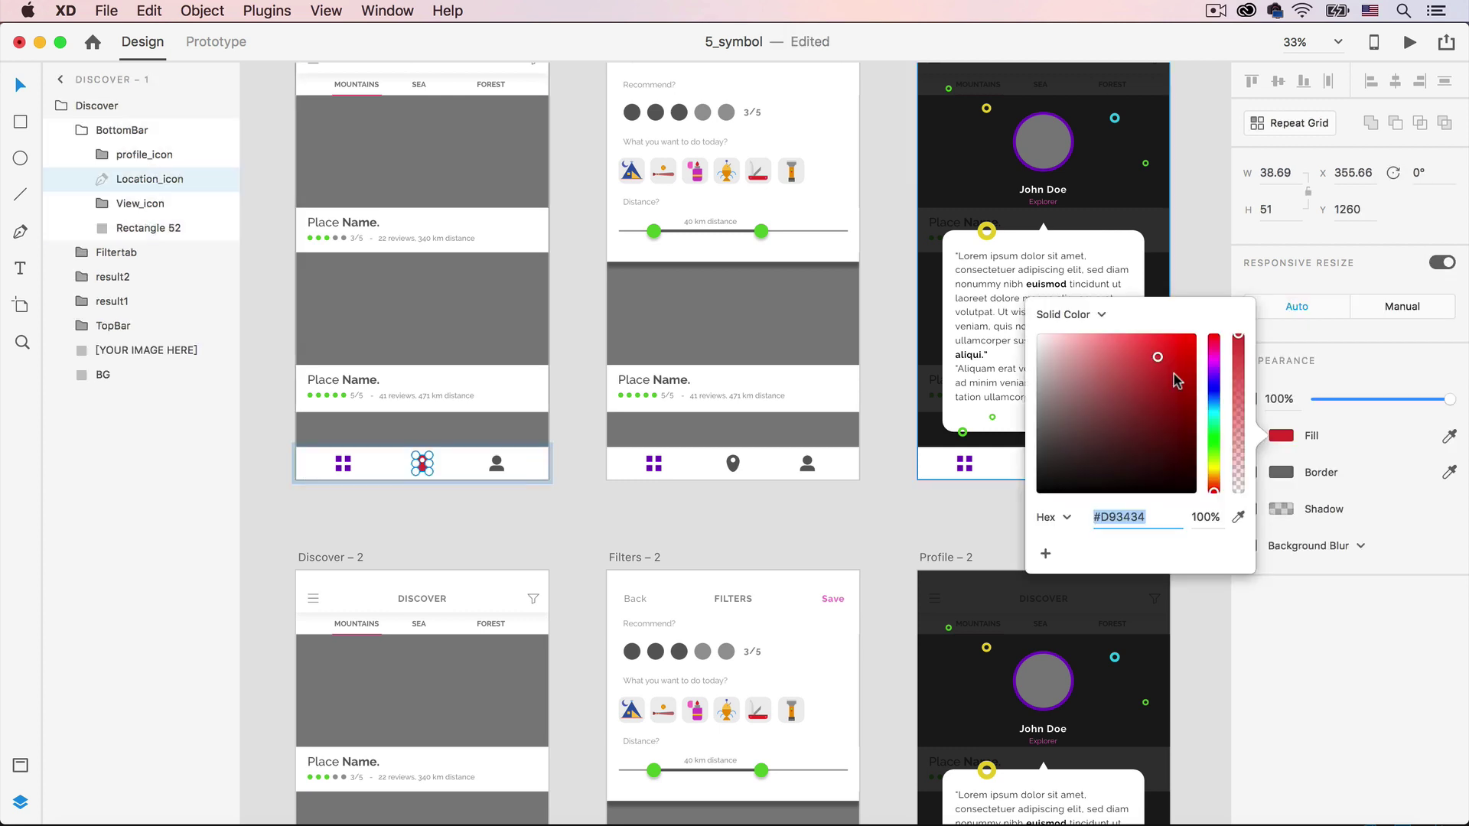
left_click(569, 485)
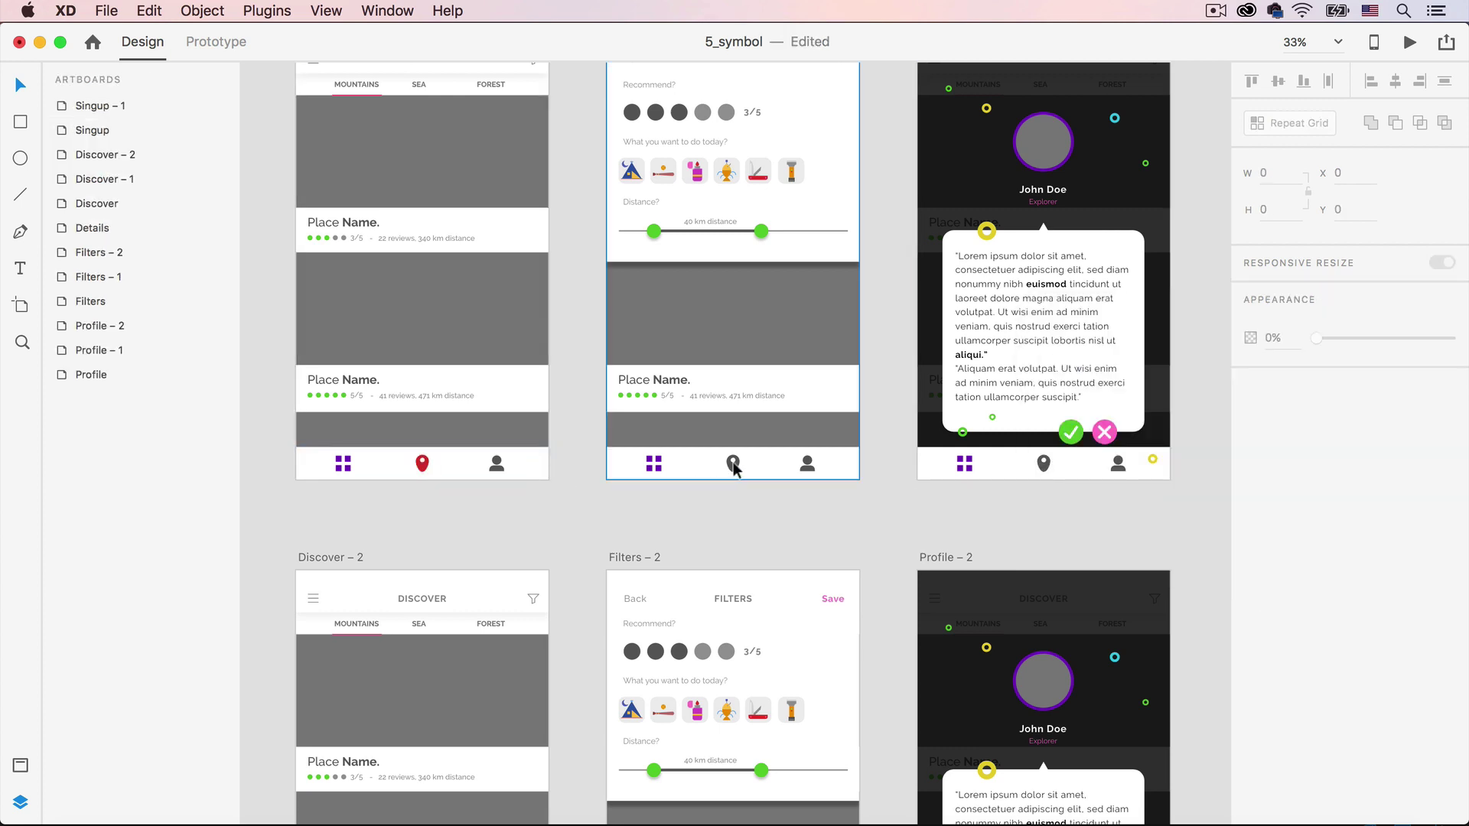
Make the location pin on Discover – 2 a symbol
scroll(597, 551, "down", 10)
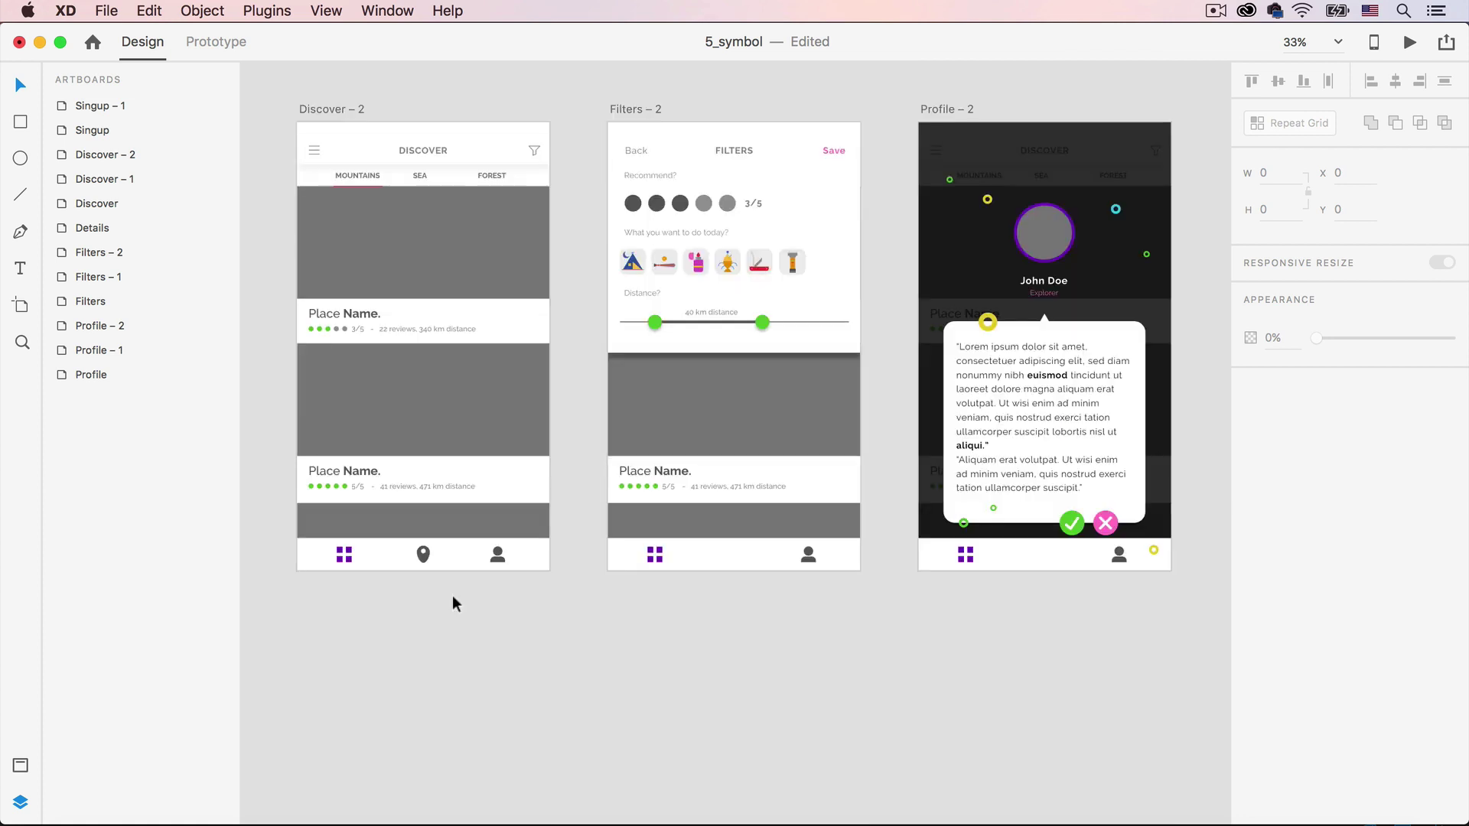
left_click(424, 554)
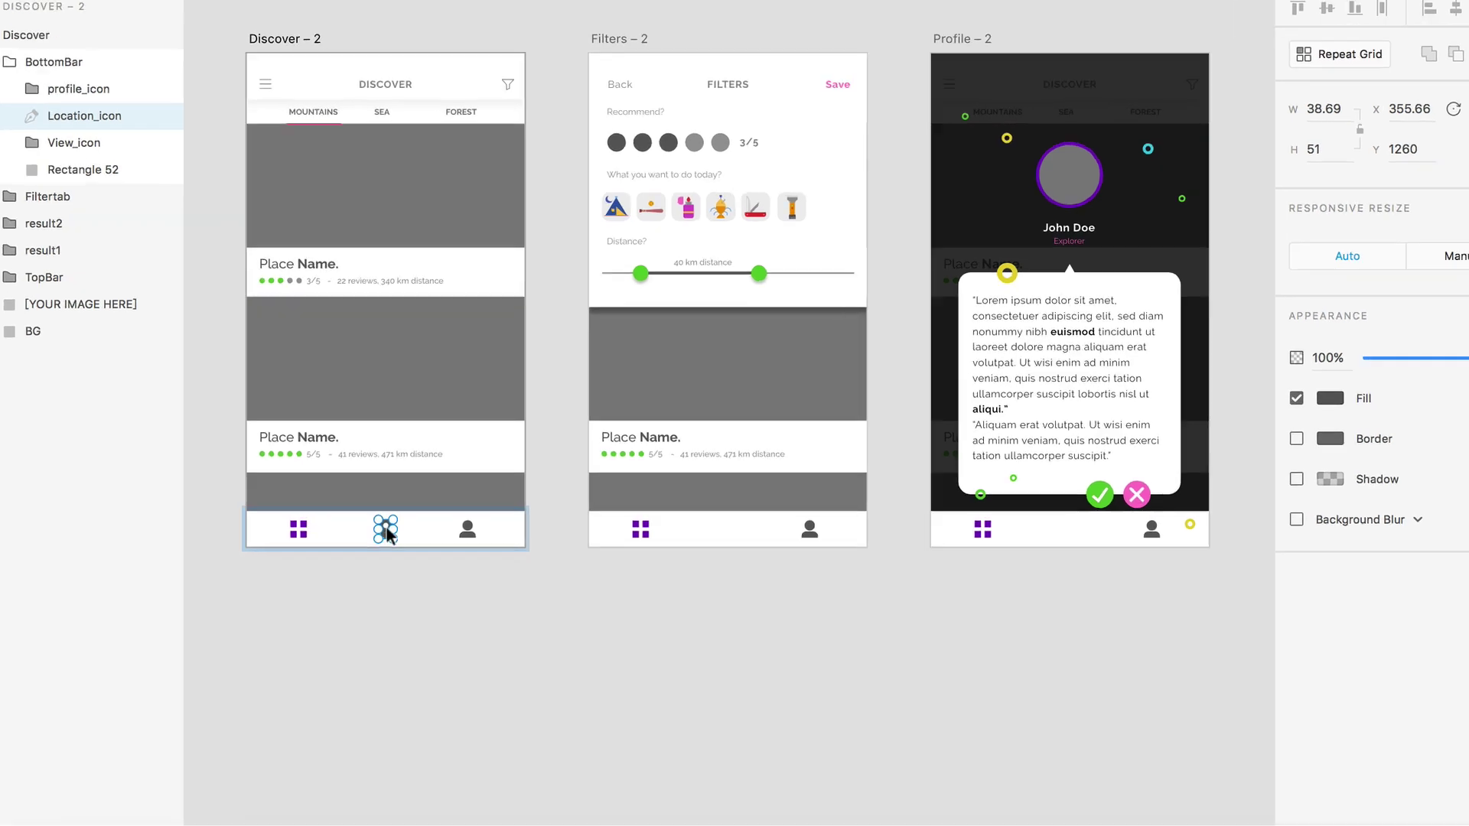
right_click(425, 554)
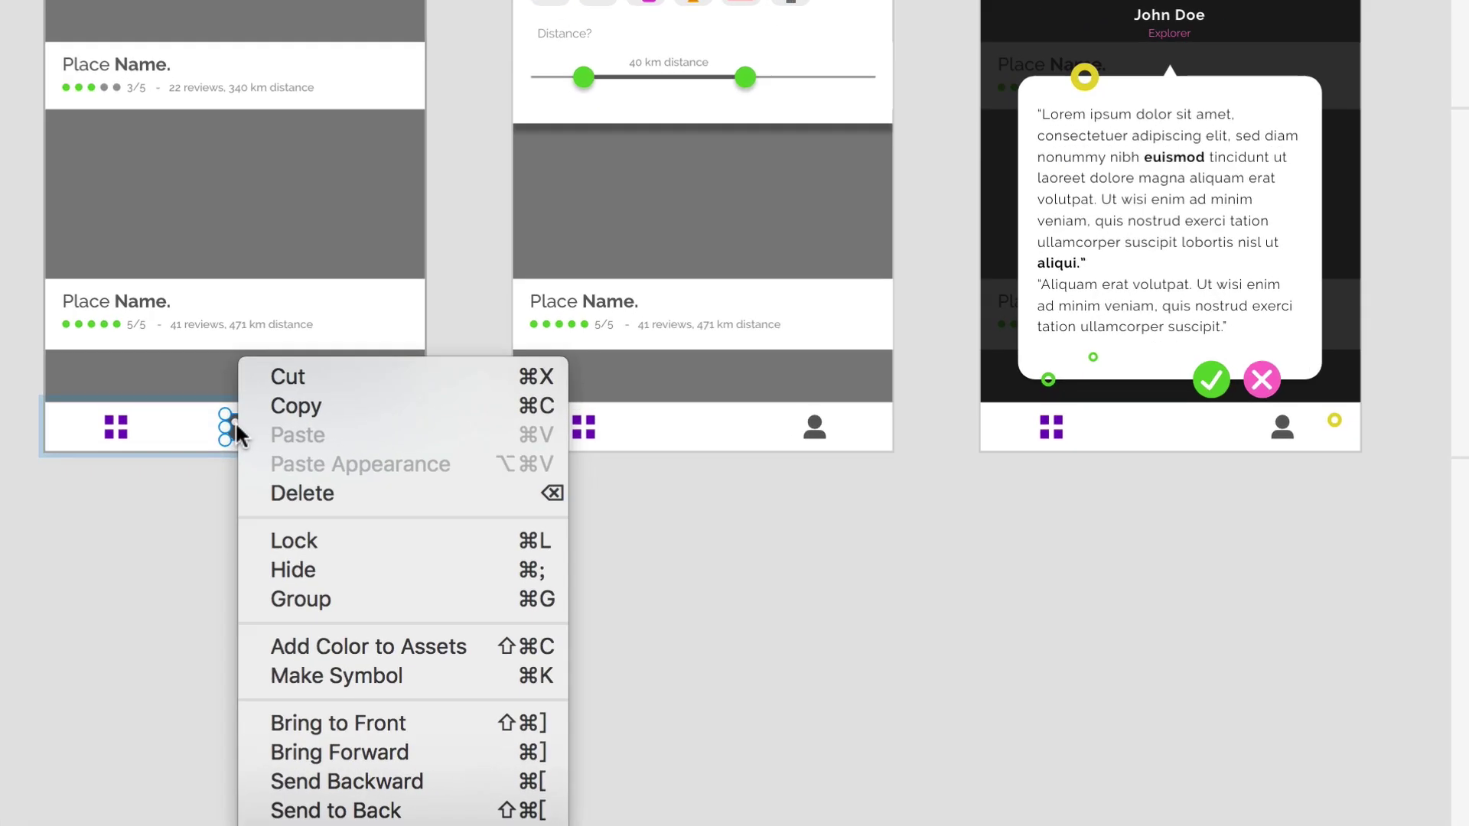
left_click(432, 677)
Copy the pin symbol and paste it into Filters – 2 and Profile – 2
left_click(197, 15)
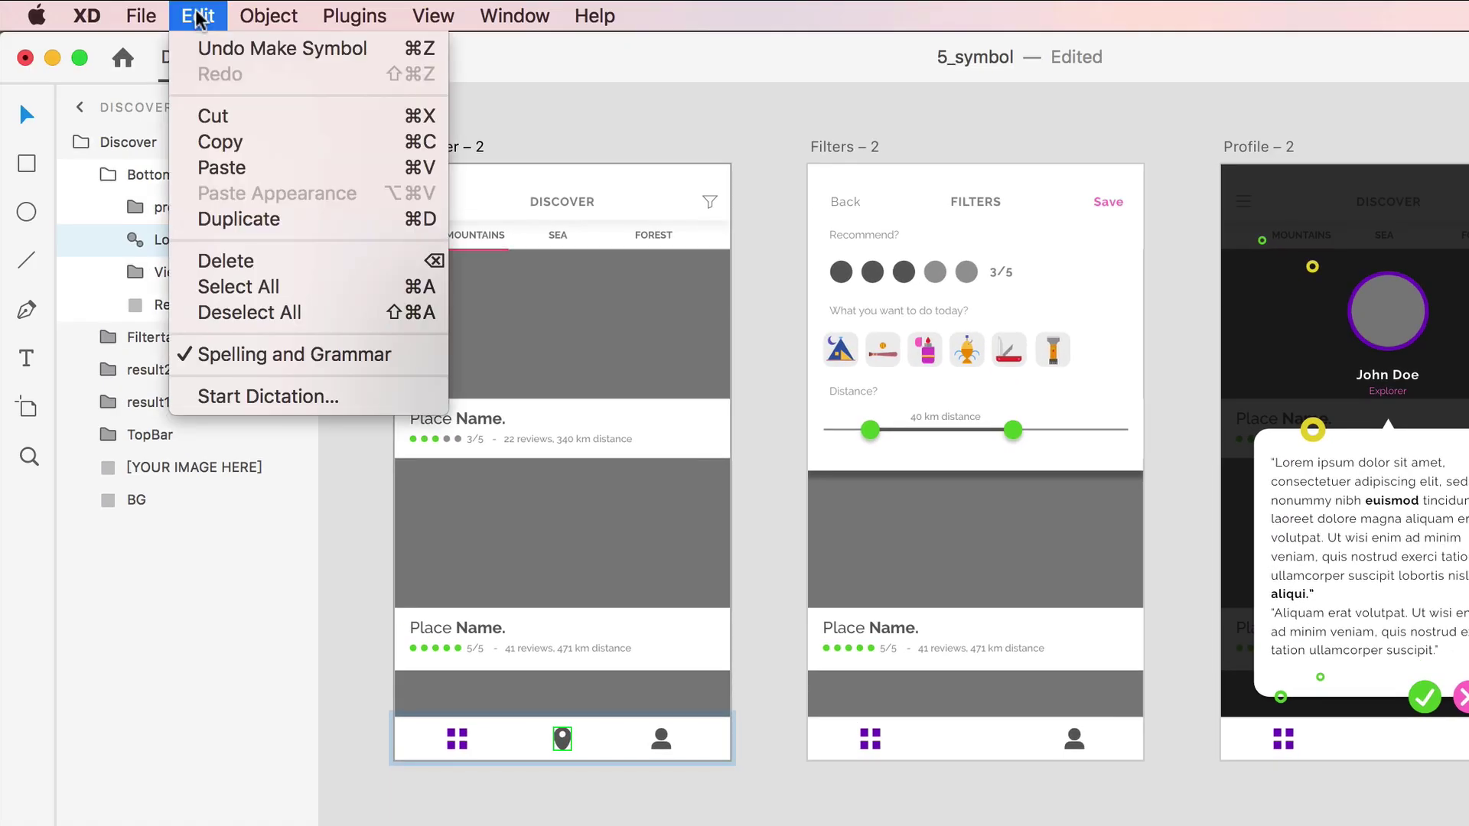
left_click(817, 147)
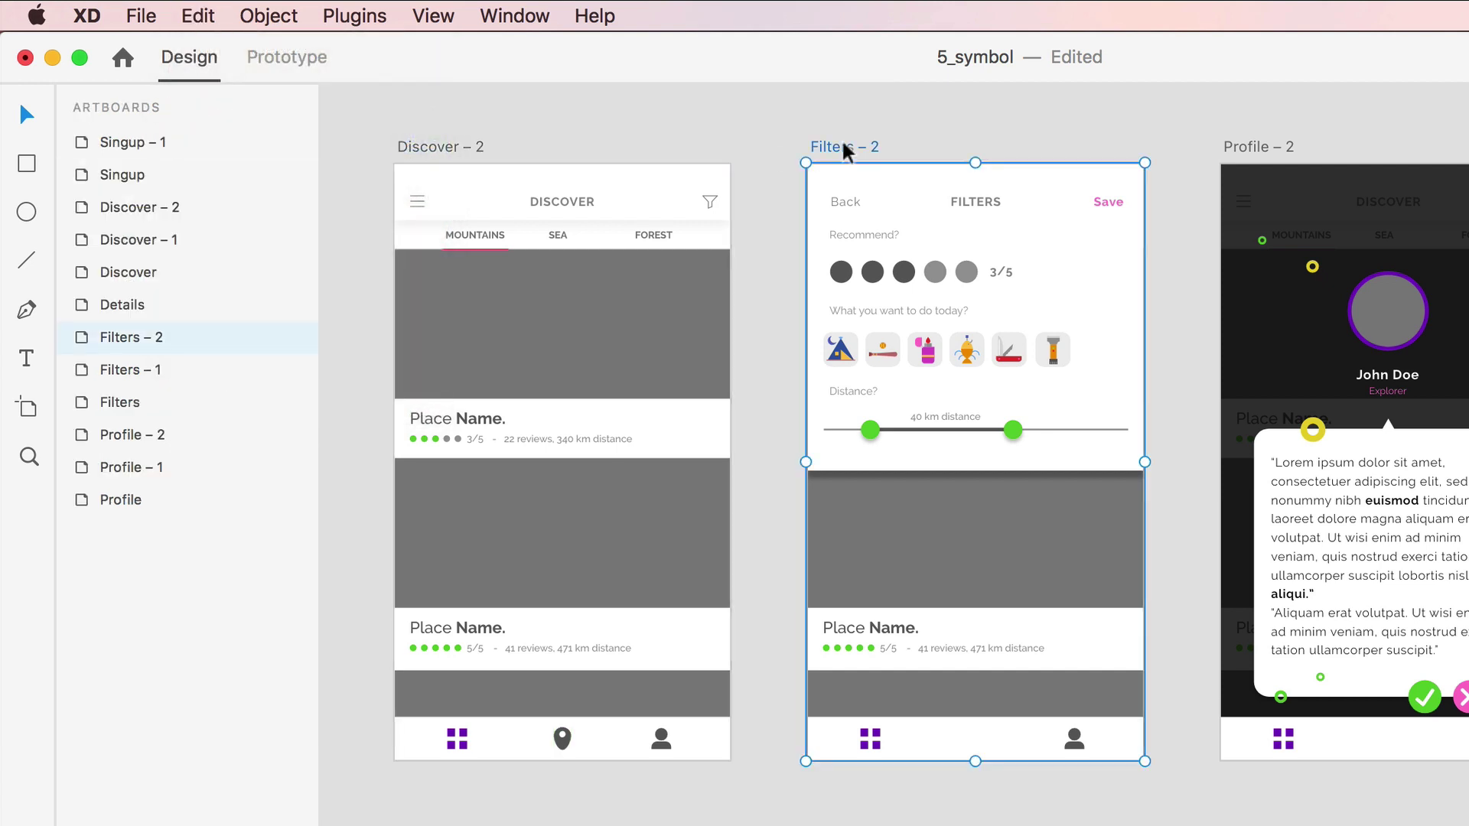
left_click(196, 16)
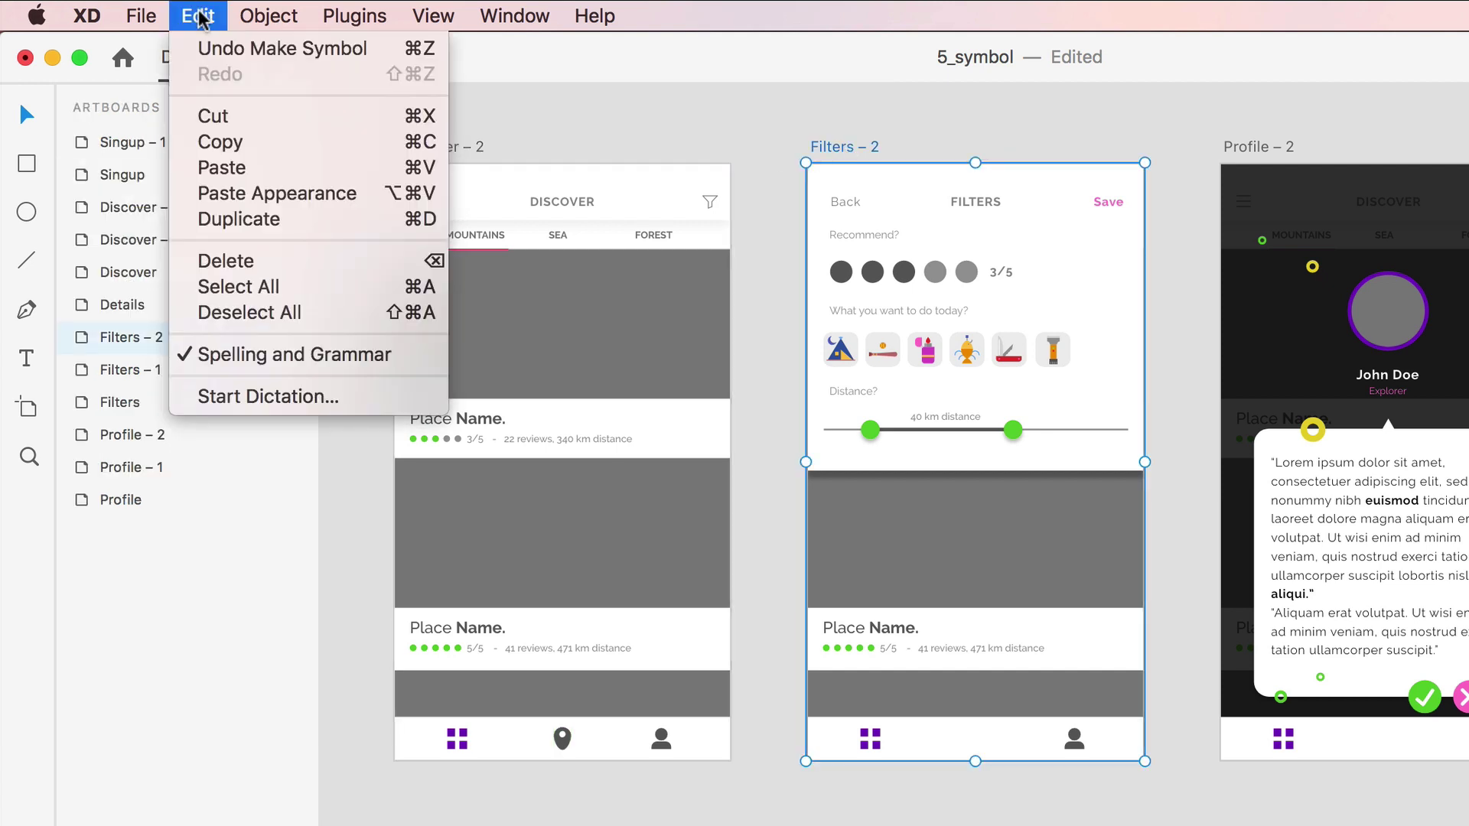
left_click(262, 164)
left_click(1270, 146)
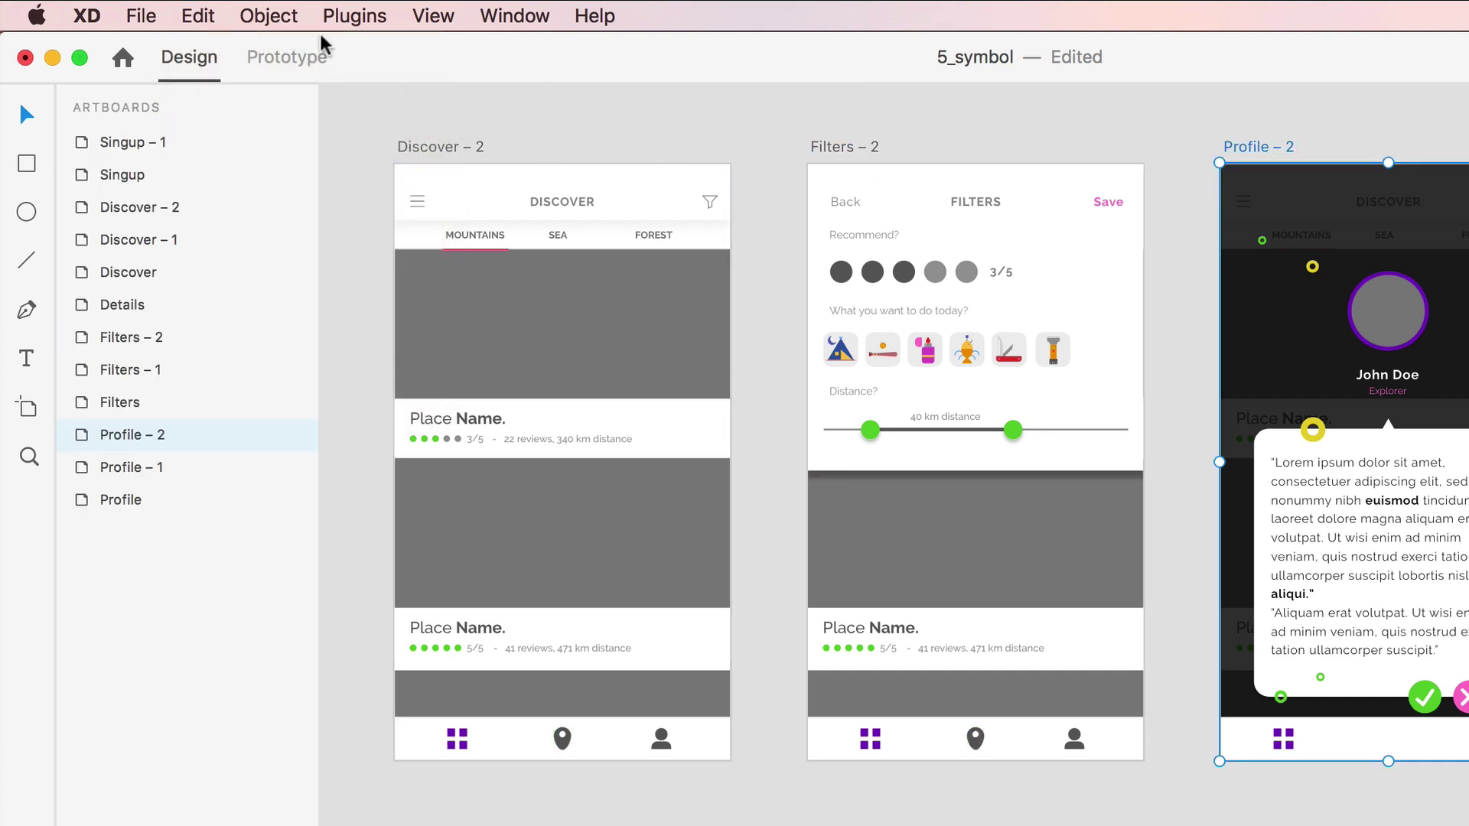
left_click(196, 15)
left_click(239, 163)
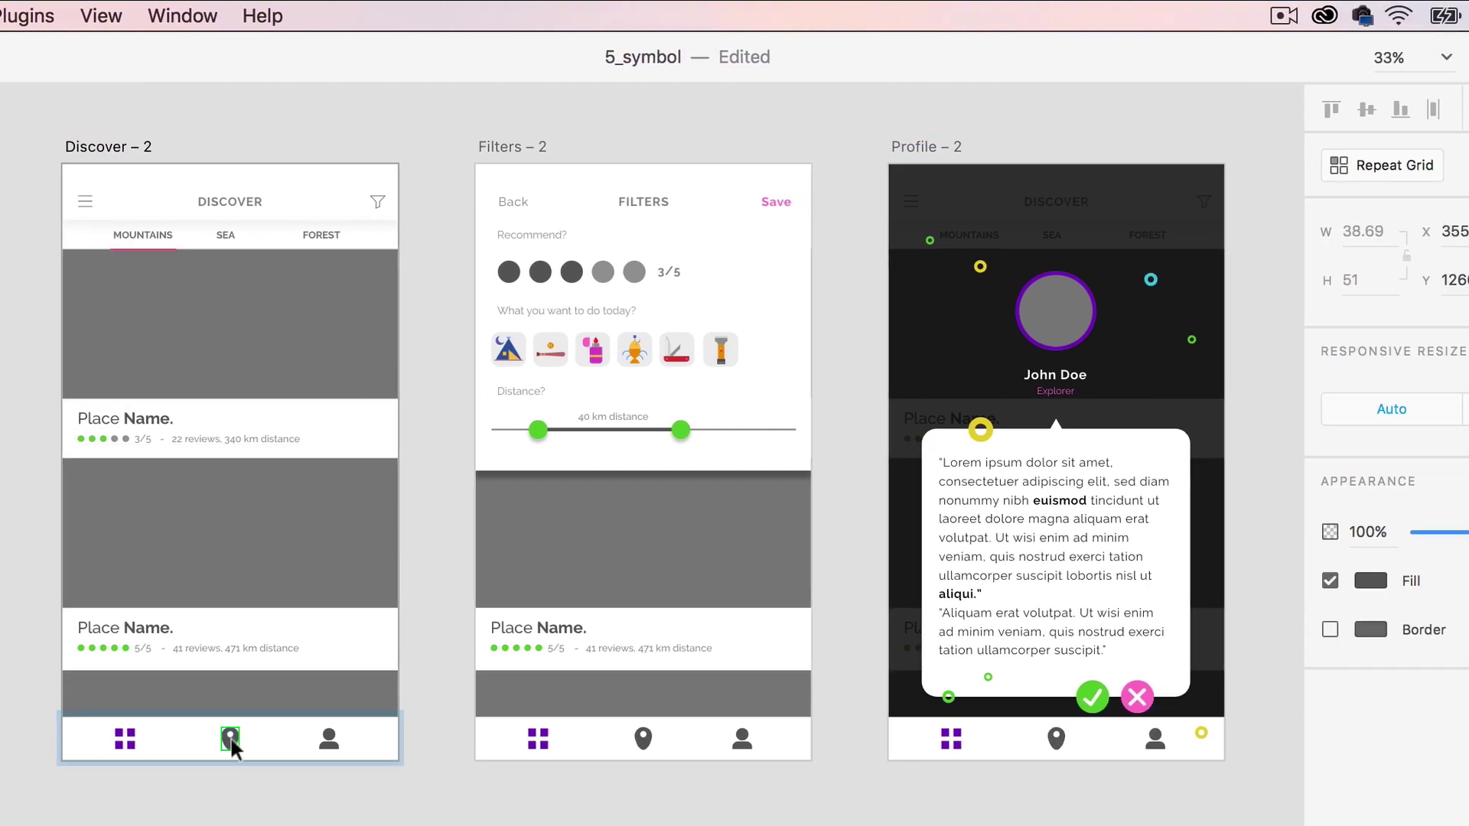
Set the shared pin symbol's fill to red #B92D2D
left_click(1371, 583)
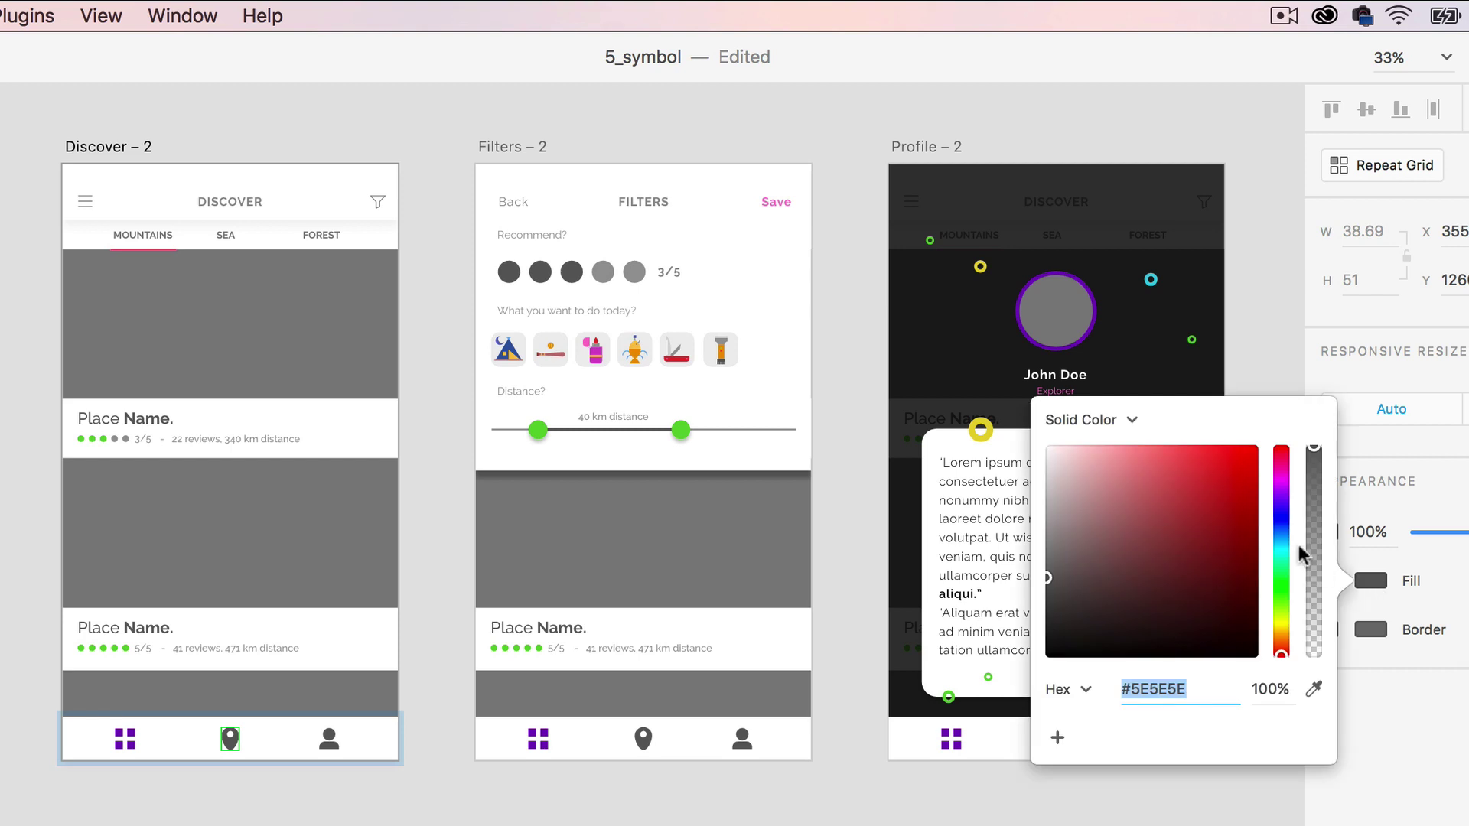
left_click(1205, 503)
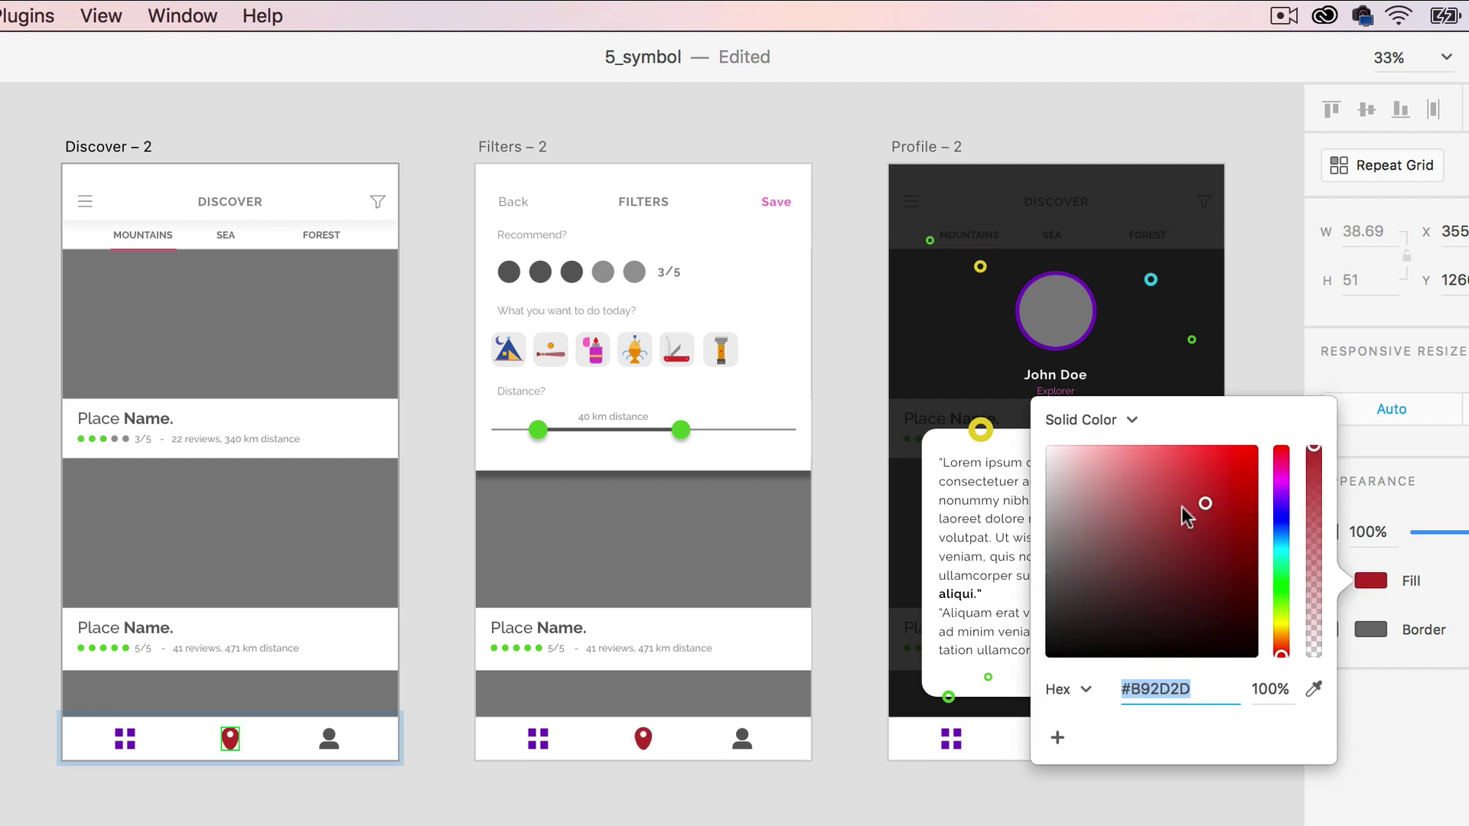
left_click(1255, 351)
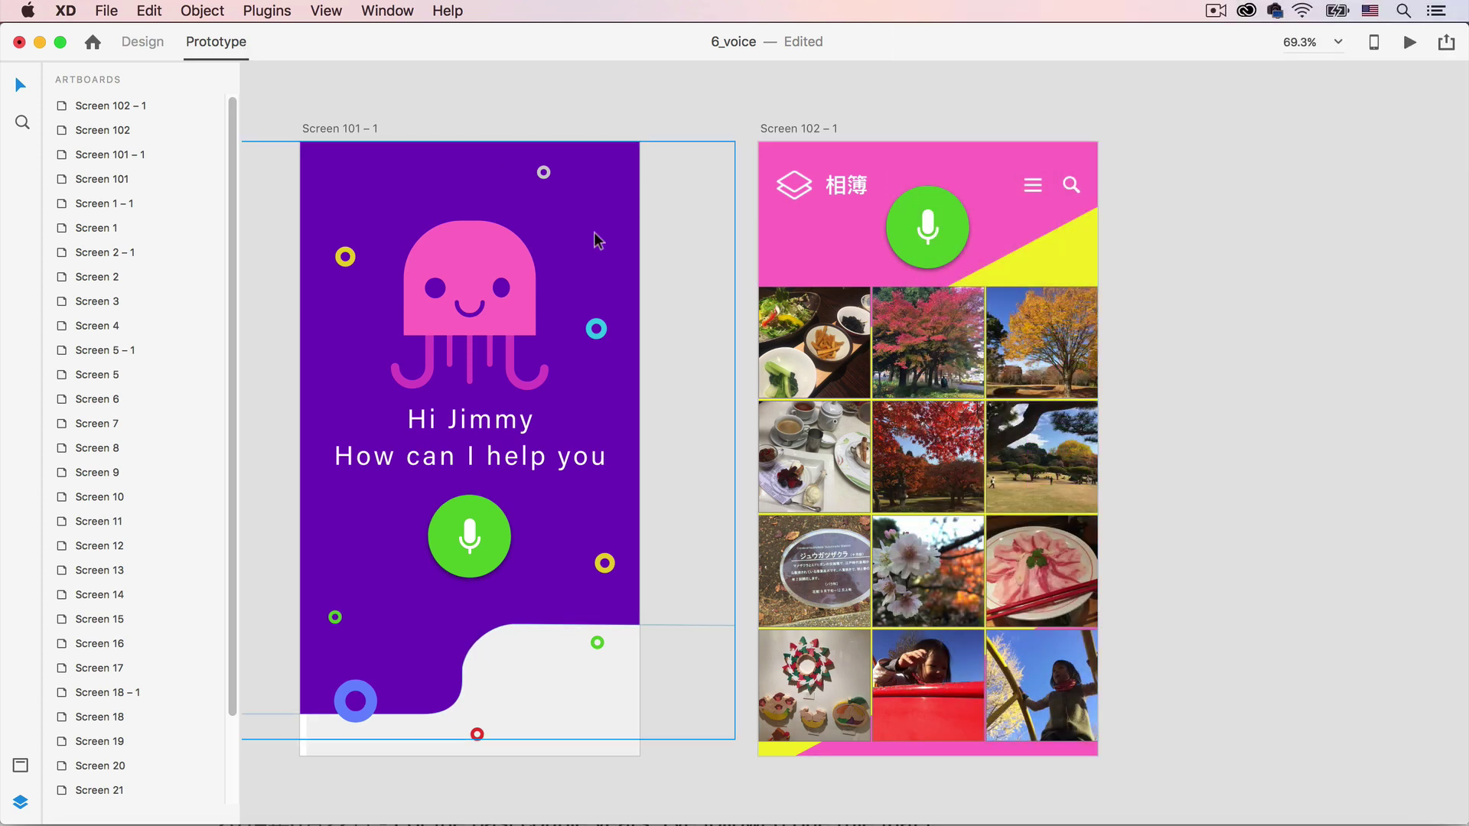
Give Screen 101 – 1 a 0.2 s Time trigger with Speech Playback saying 'Hi Jimmy. How can I help?'
left_click(348, 129)
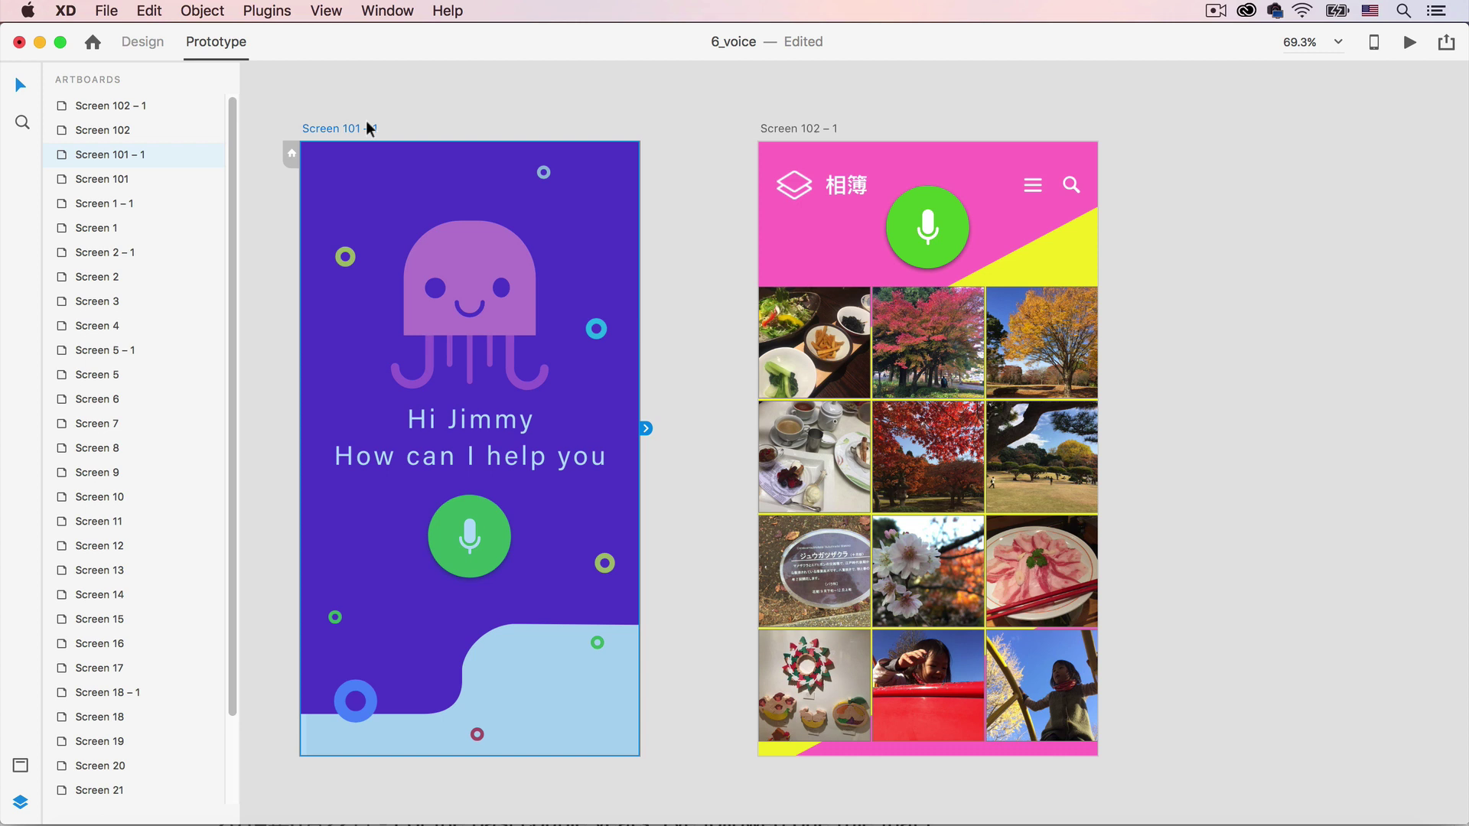
left_click(644, 429)
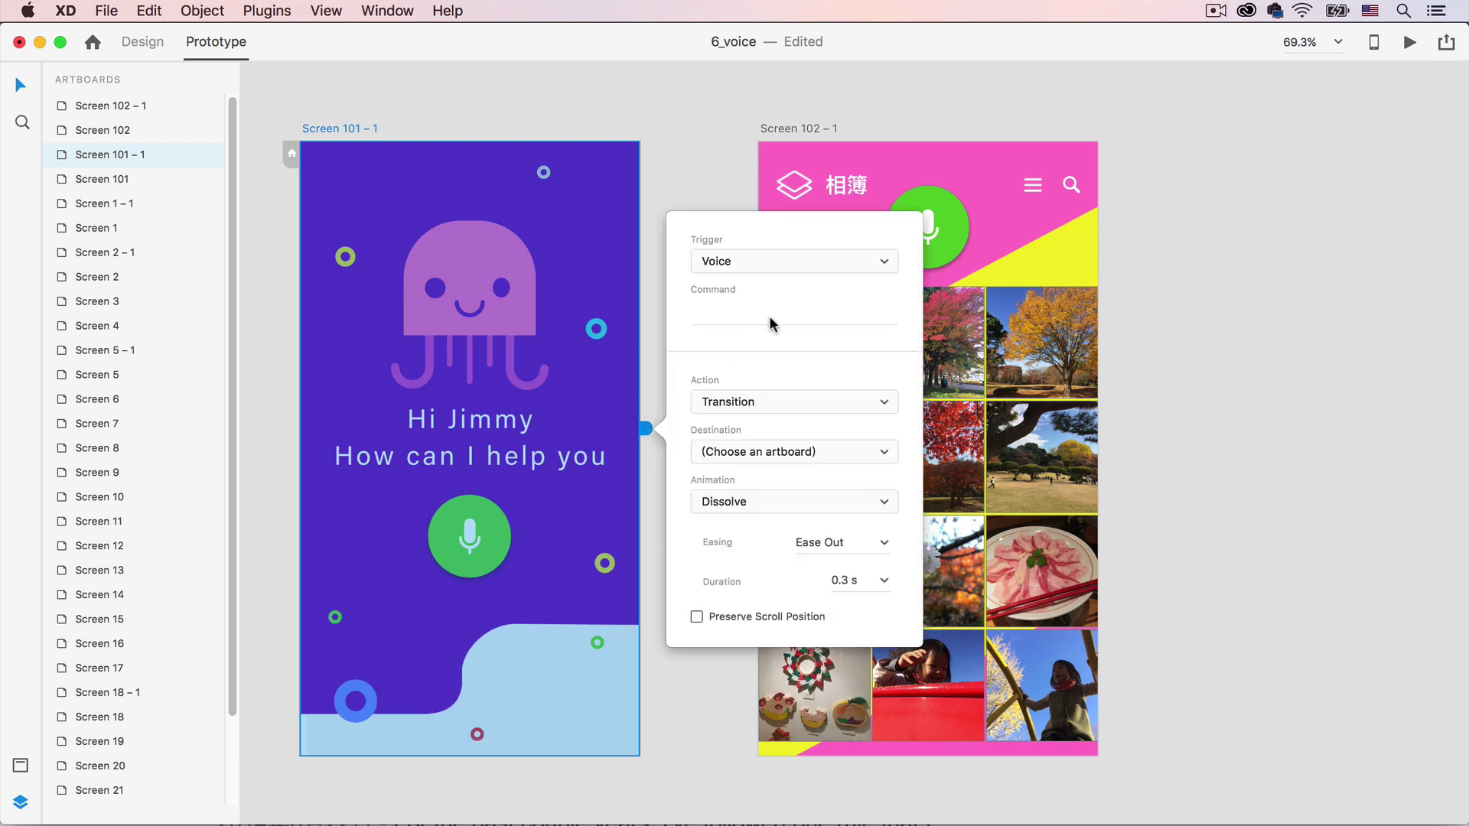
left_click(799, 262)
left_click(800, 245)
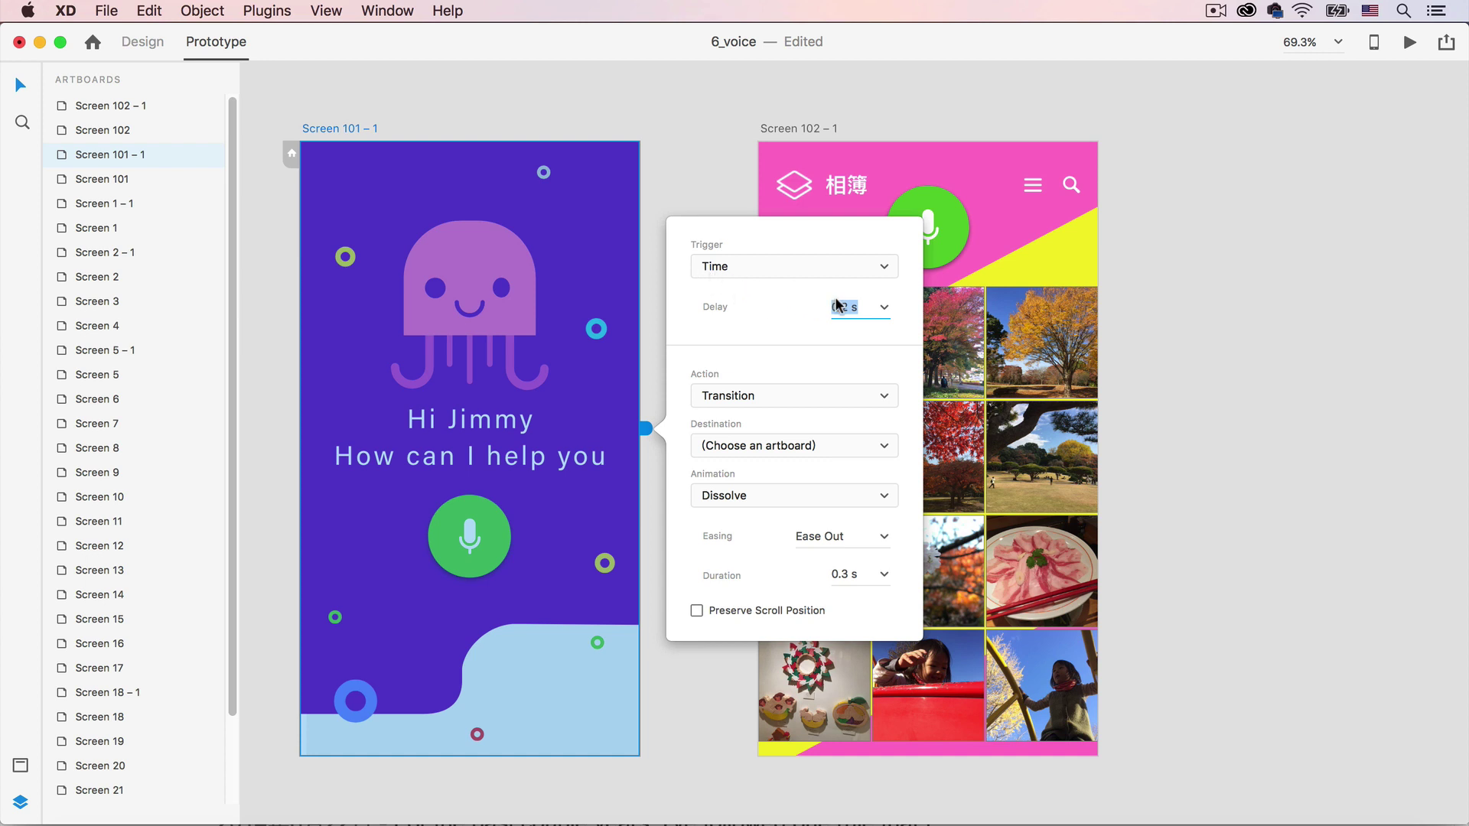
left_click(884, 395)
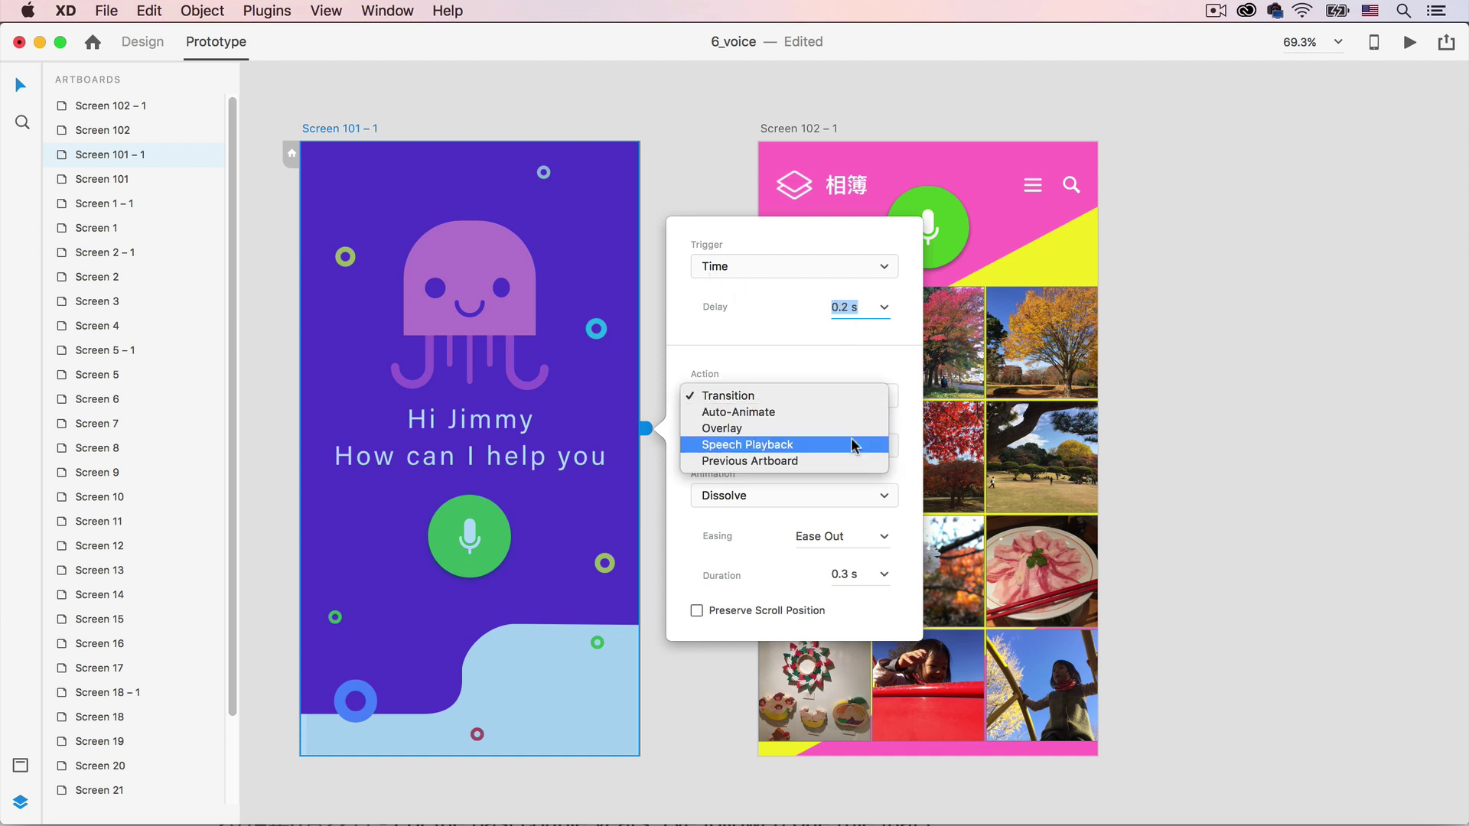
left_click(854, 445)
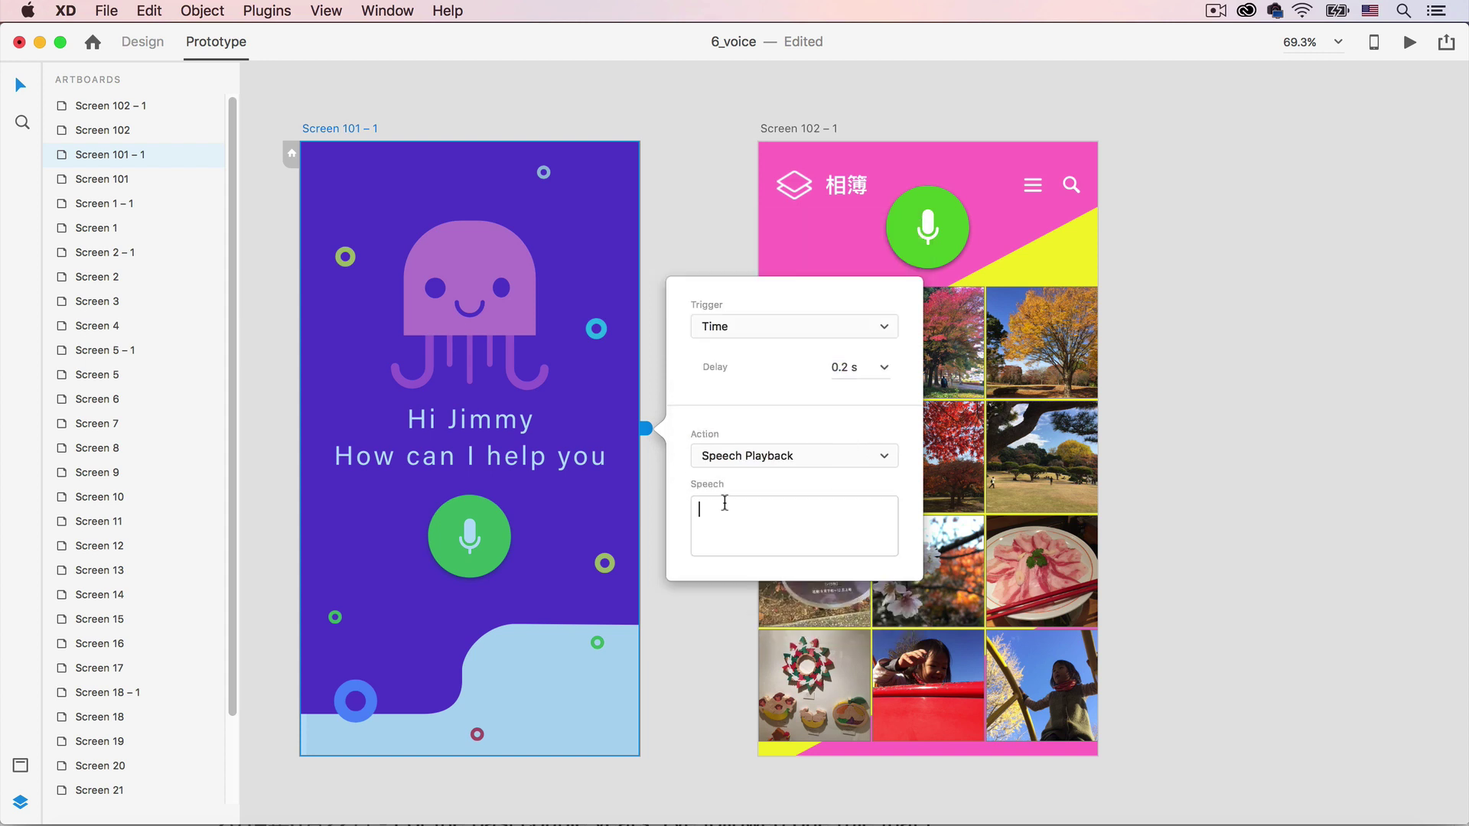
type("Hi Jimmy. How  can I help?")
left_click(686, 616)
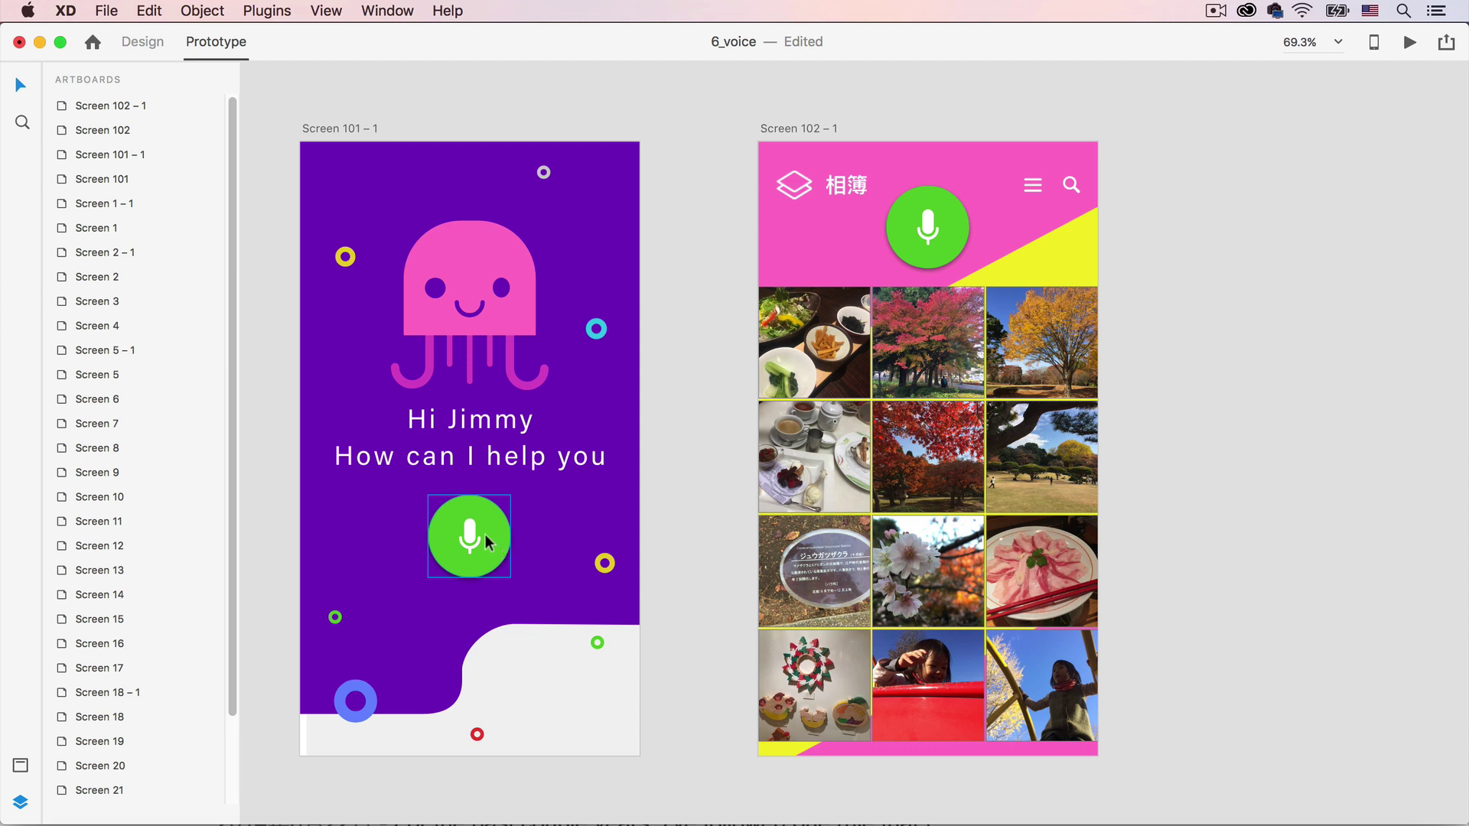
Wire the mic button to Screen 102 – 1: Voice trigger 'Hi Jojo show me photo', Auto-Animate, Snap easing
left_click(485, 534)
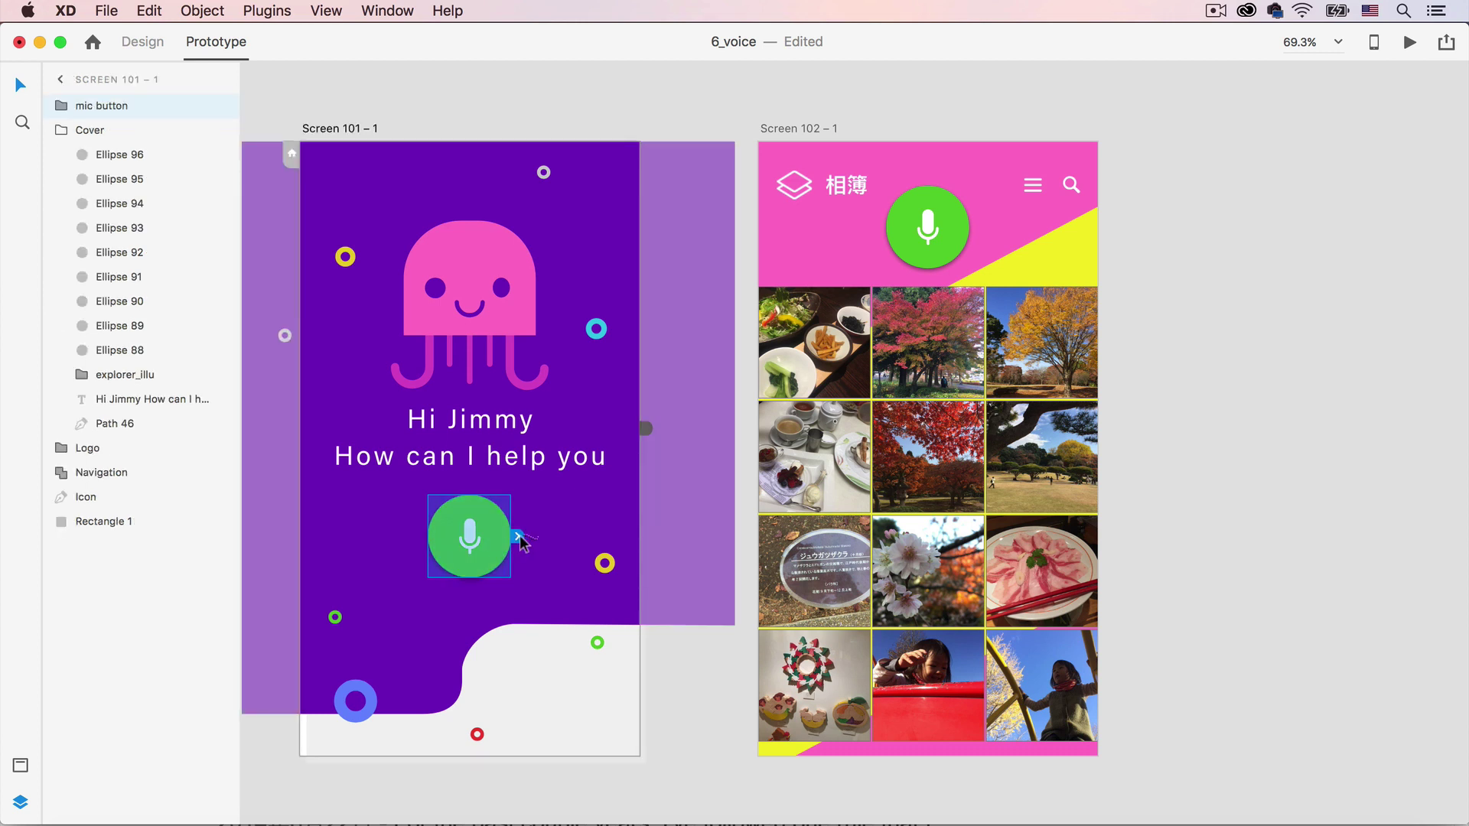
left_click_drag(520, 537, 849, 233)
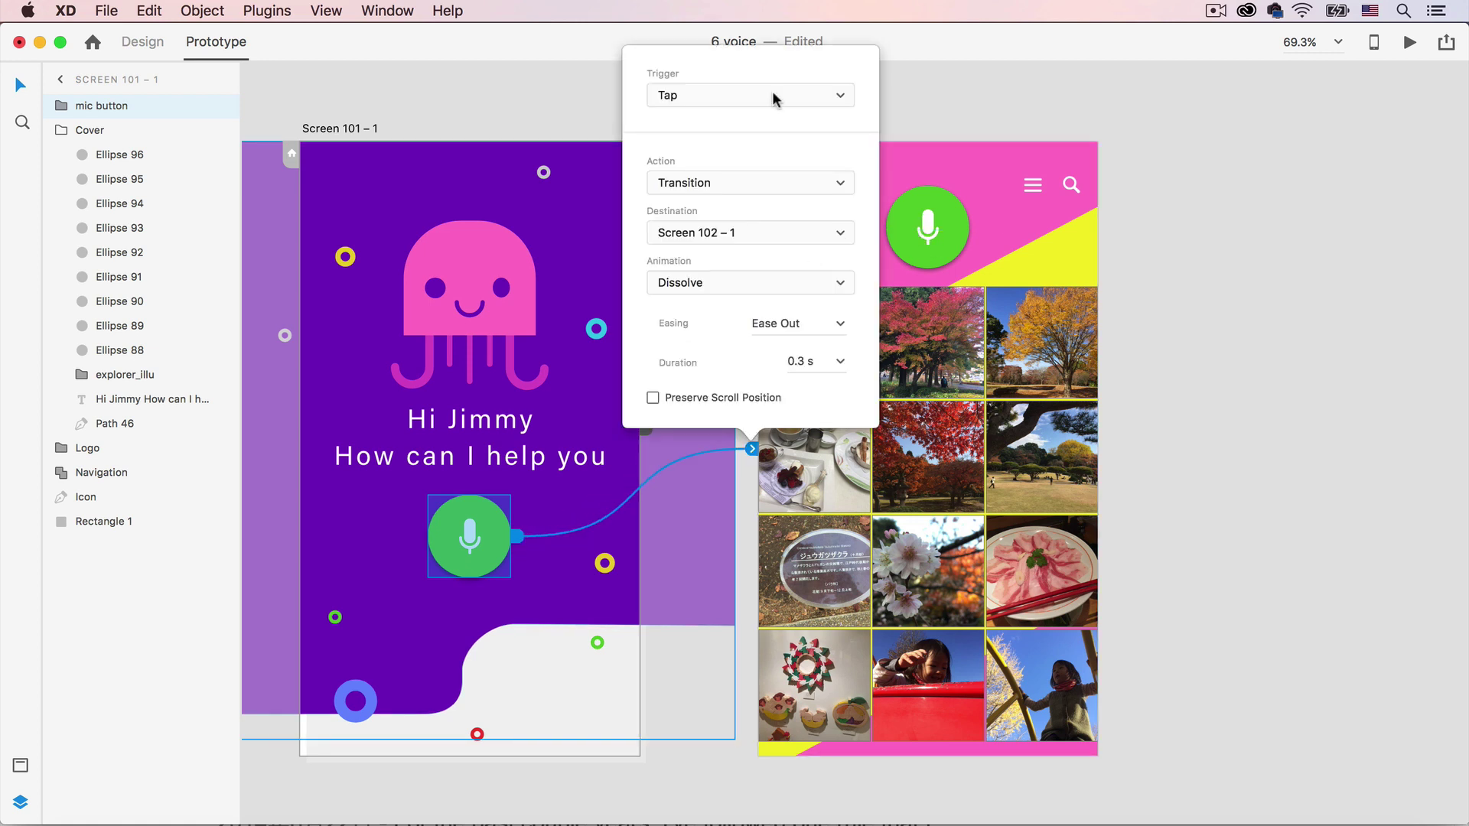
left_click(773, 97)
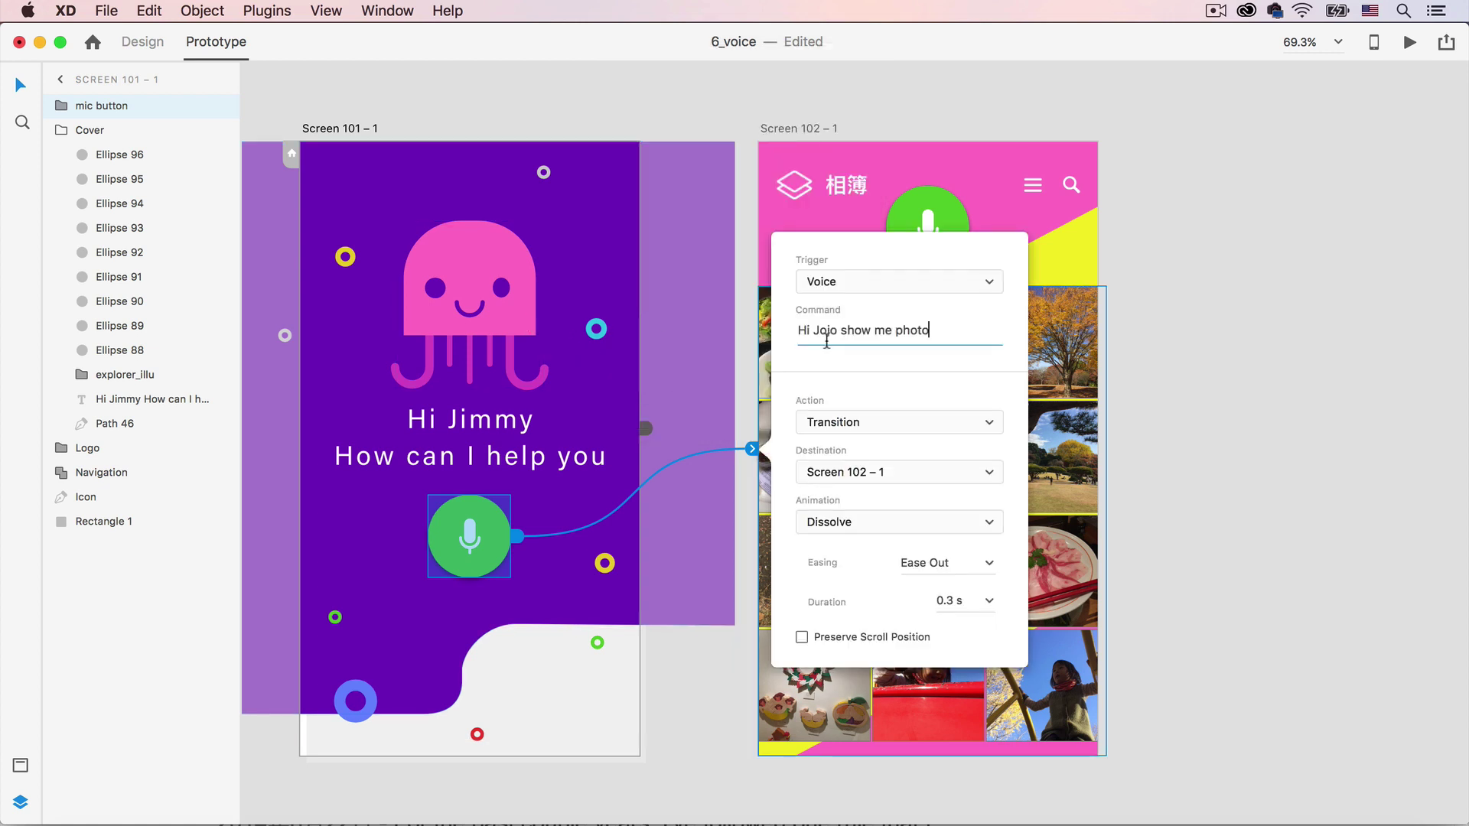
left_click(987, 425)
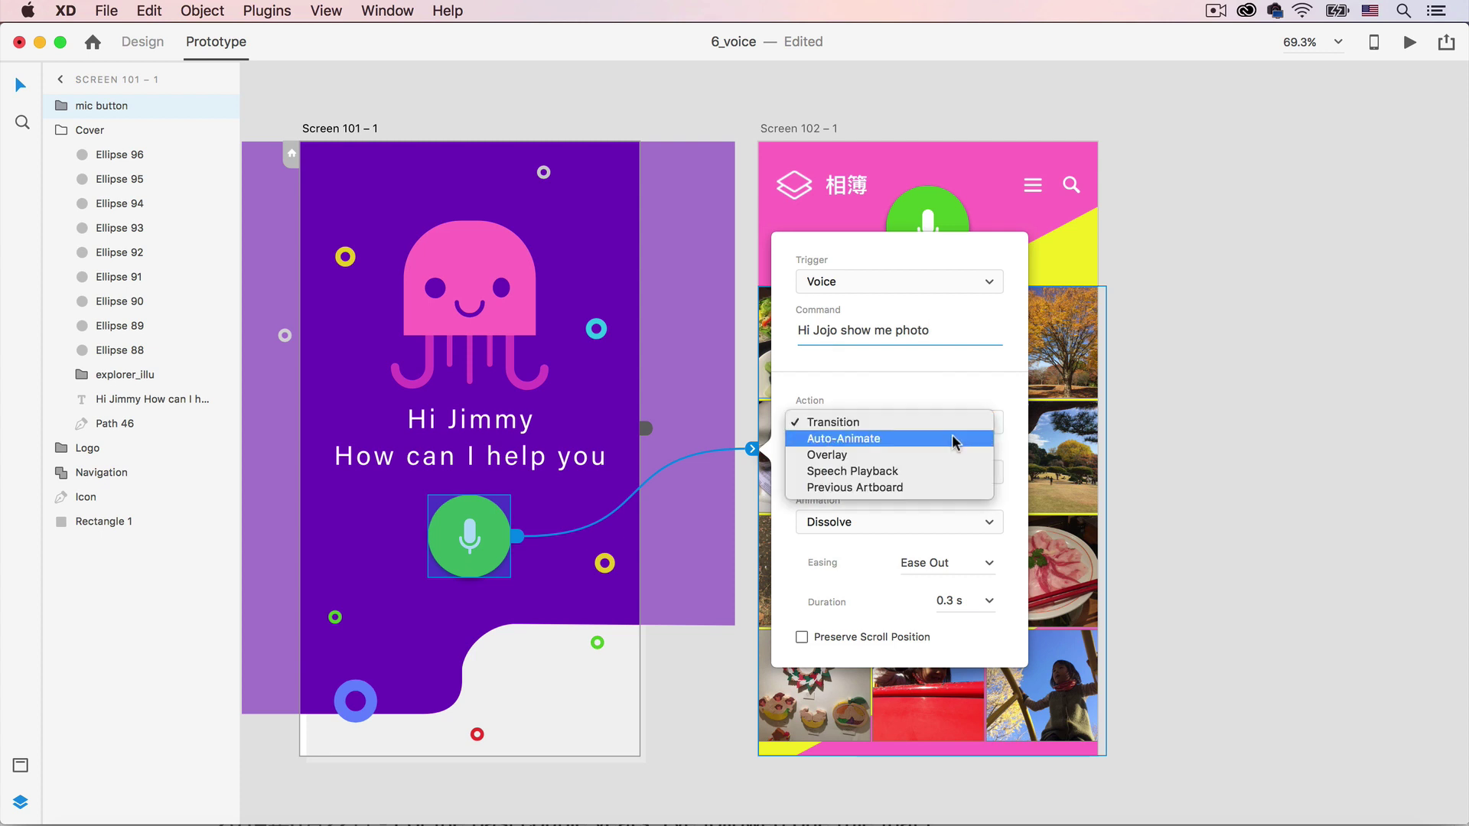
left_click(955, 440)
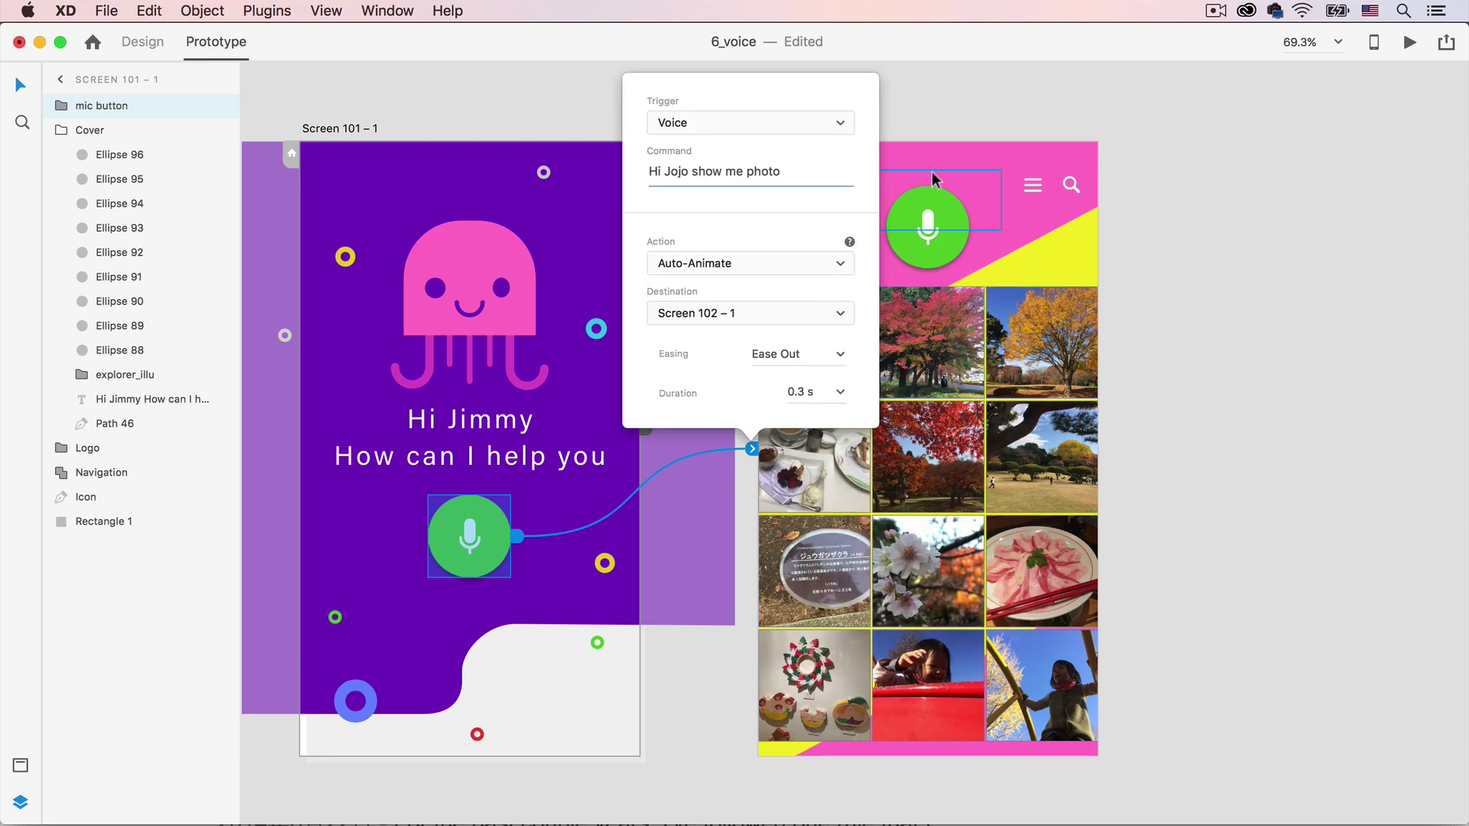
left_click(817, 355)
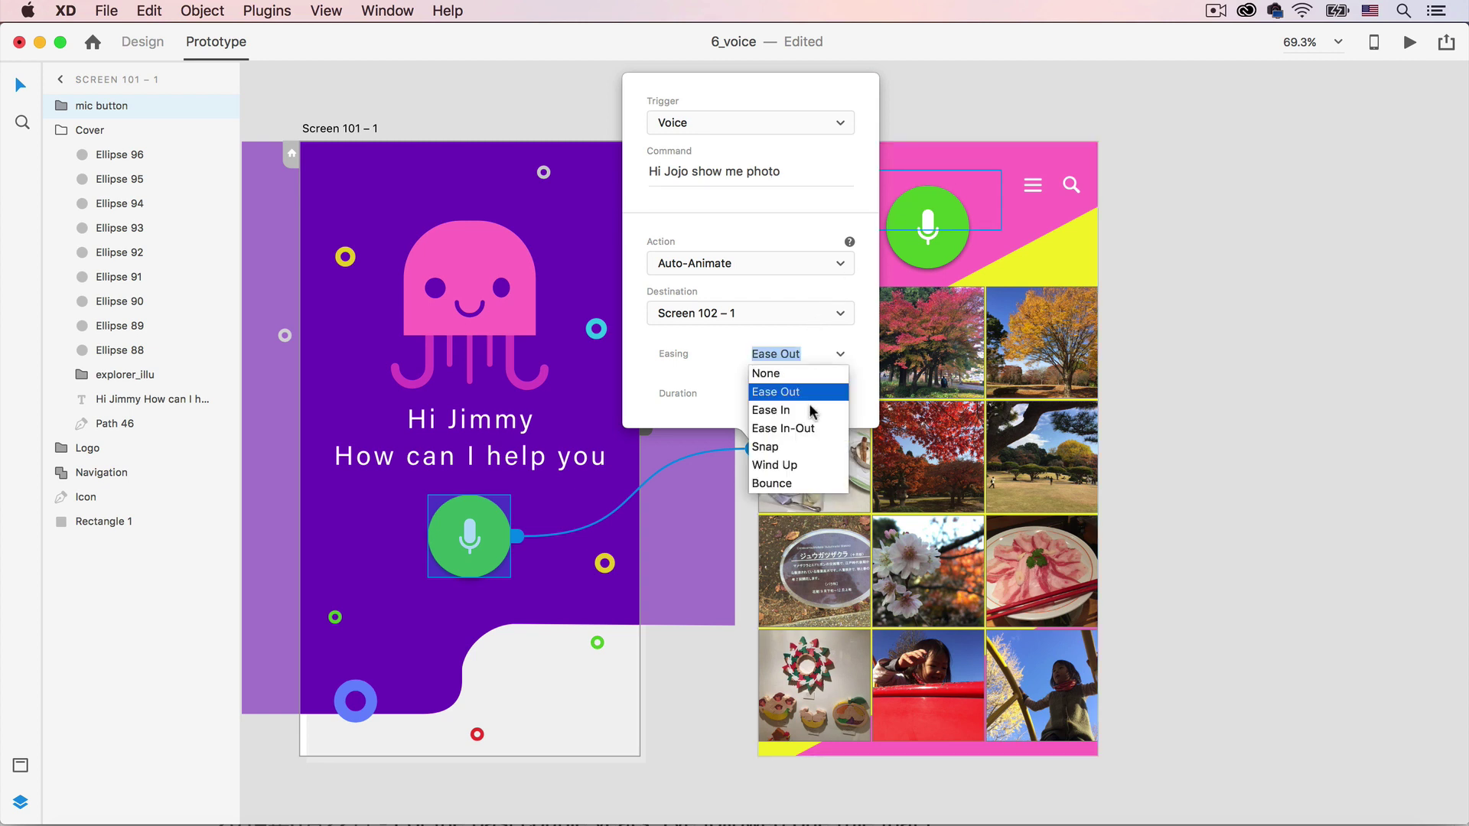
left_click(765, 448)
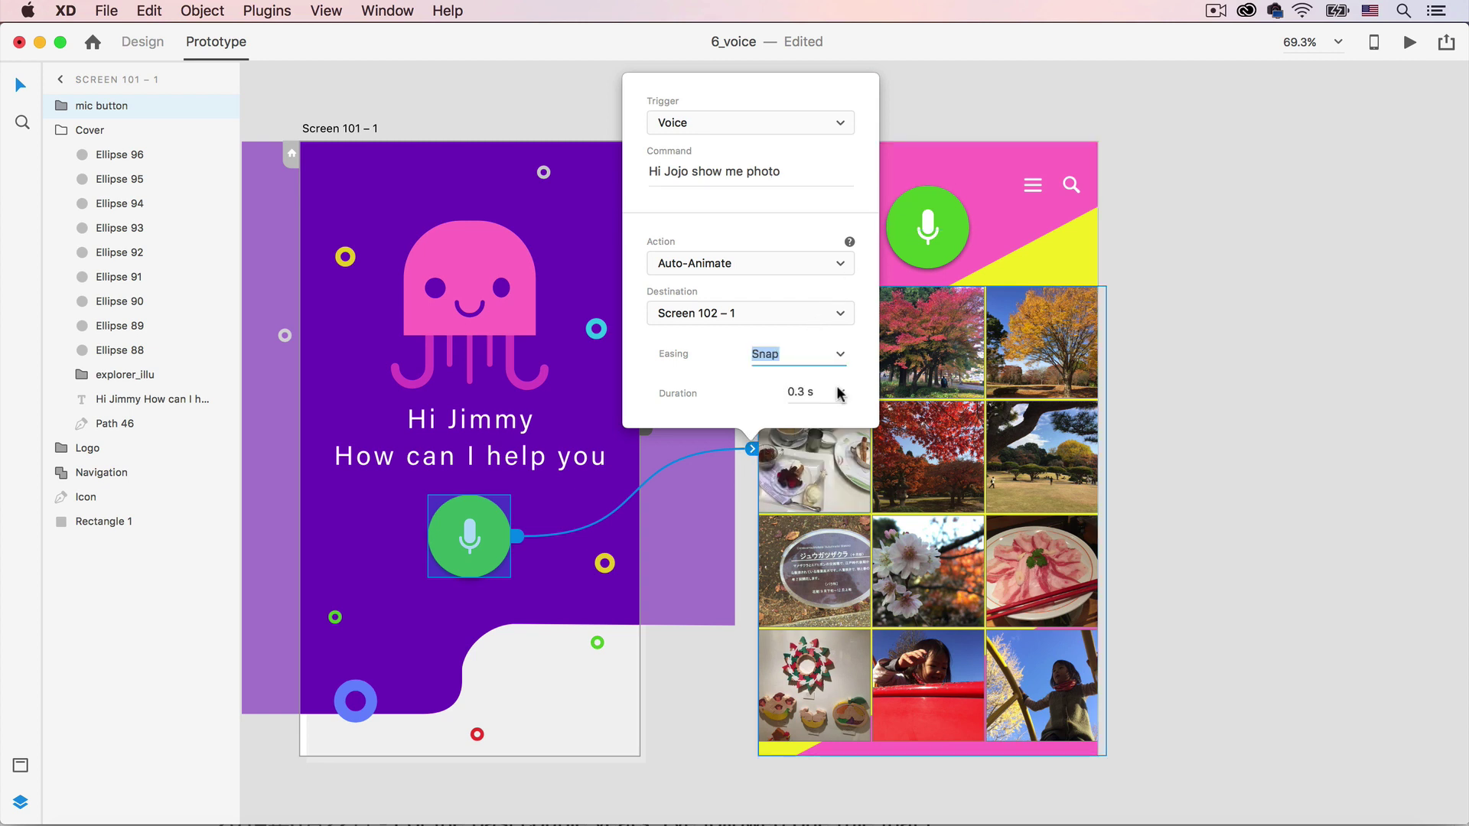
left_click(1151, 190)
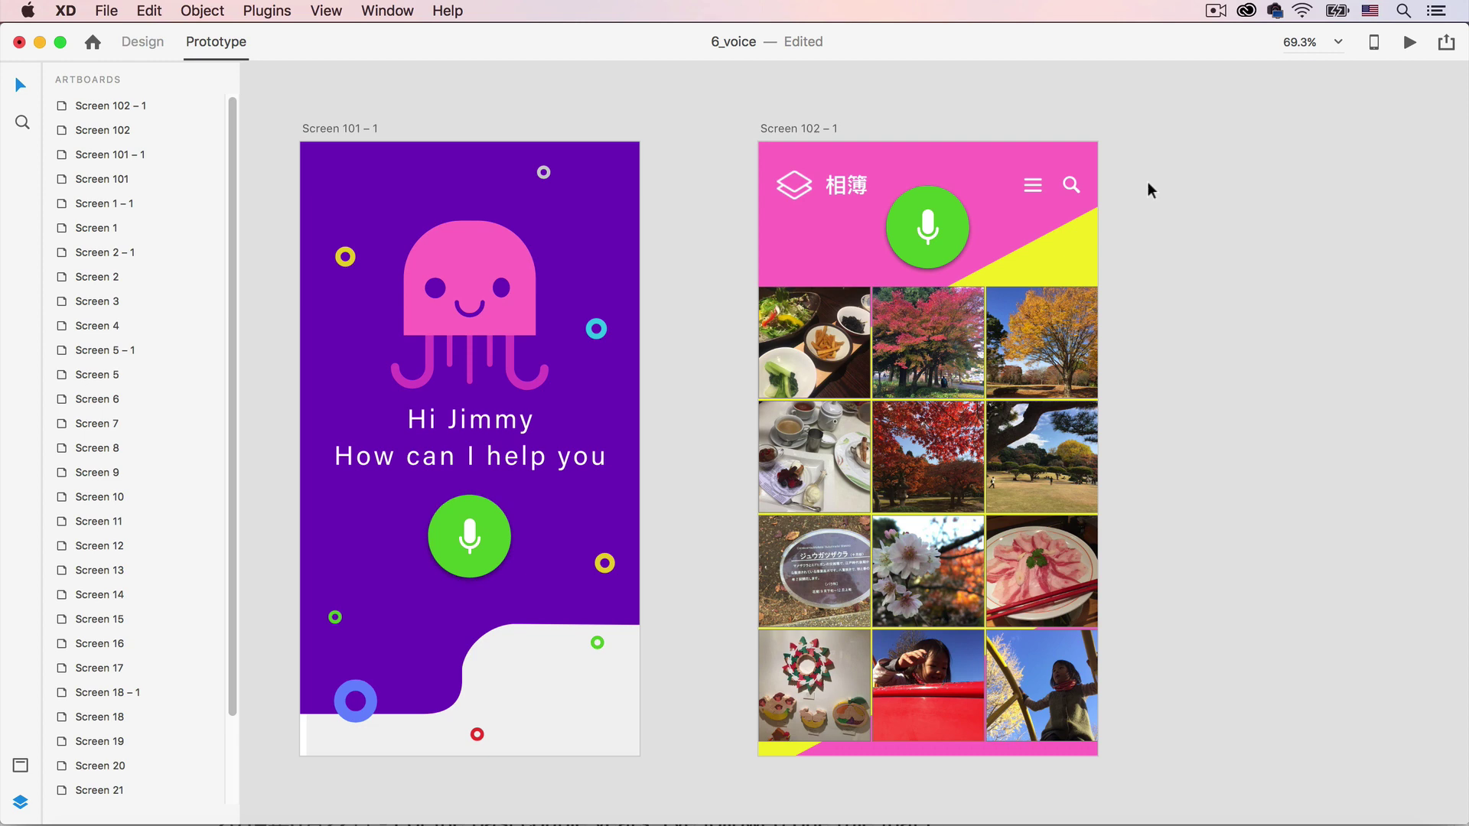
Run Desktop Preview and hold Space to speak the voice command, reaching the photo album
left_click(1408, 43)
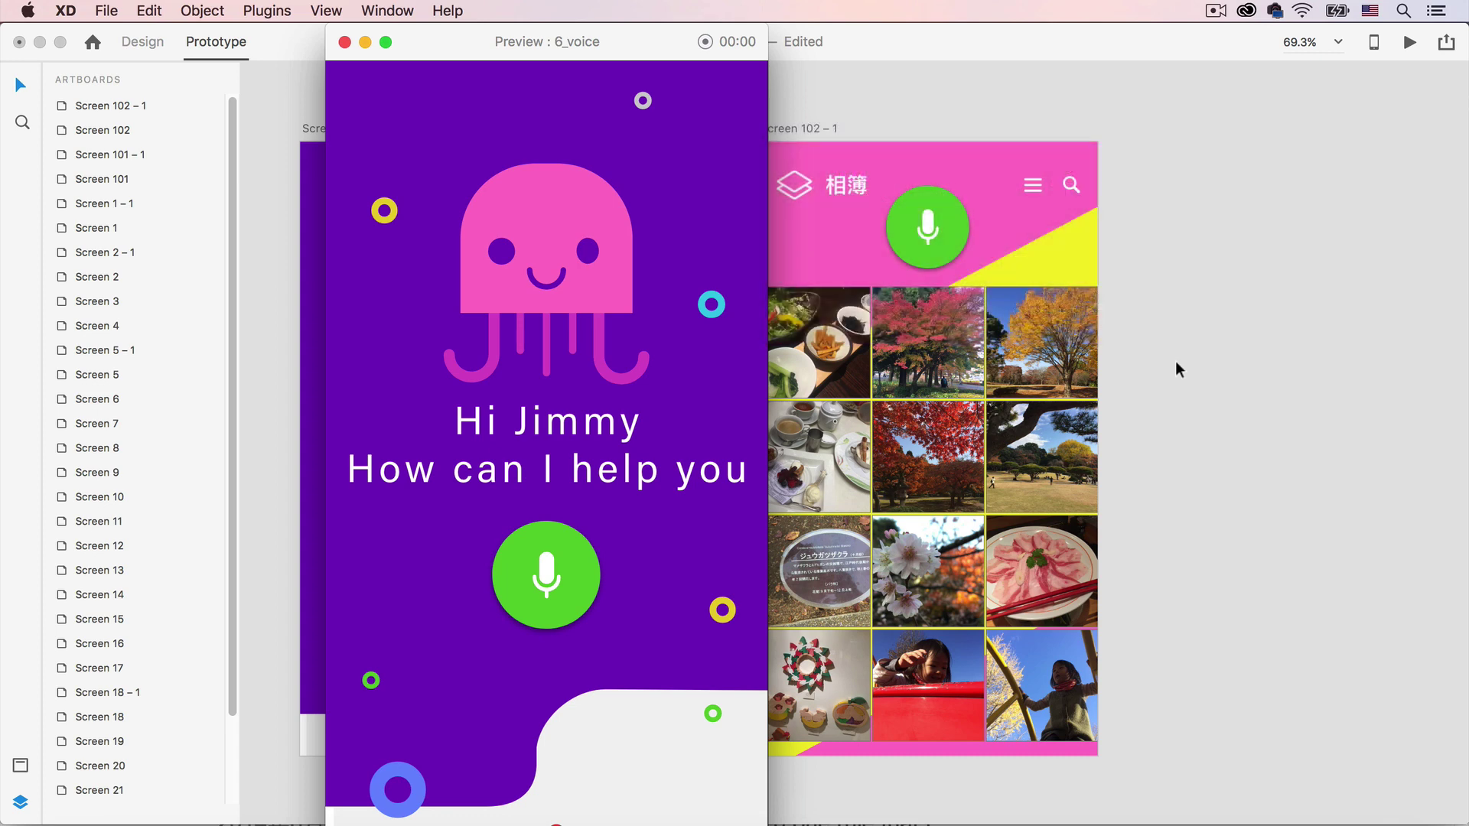
key("space")
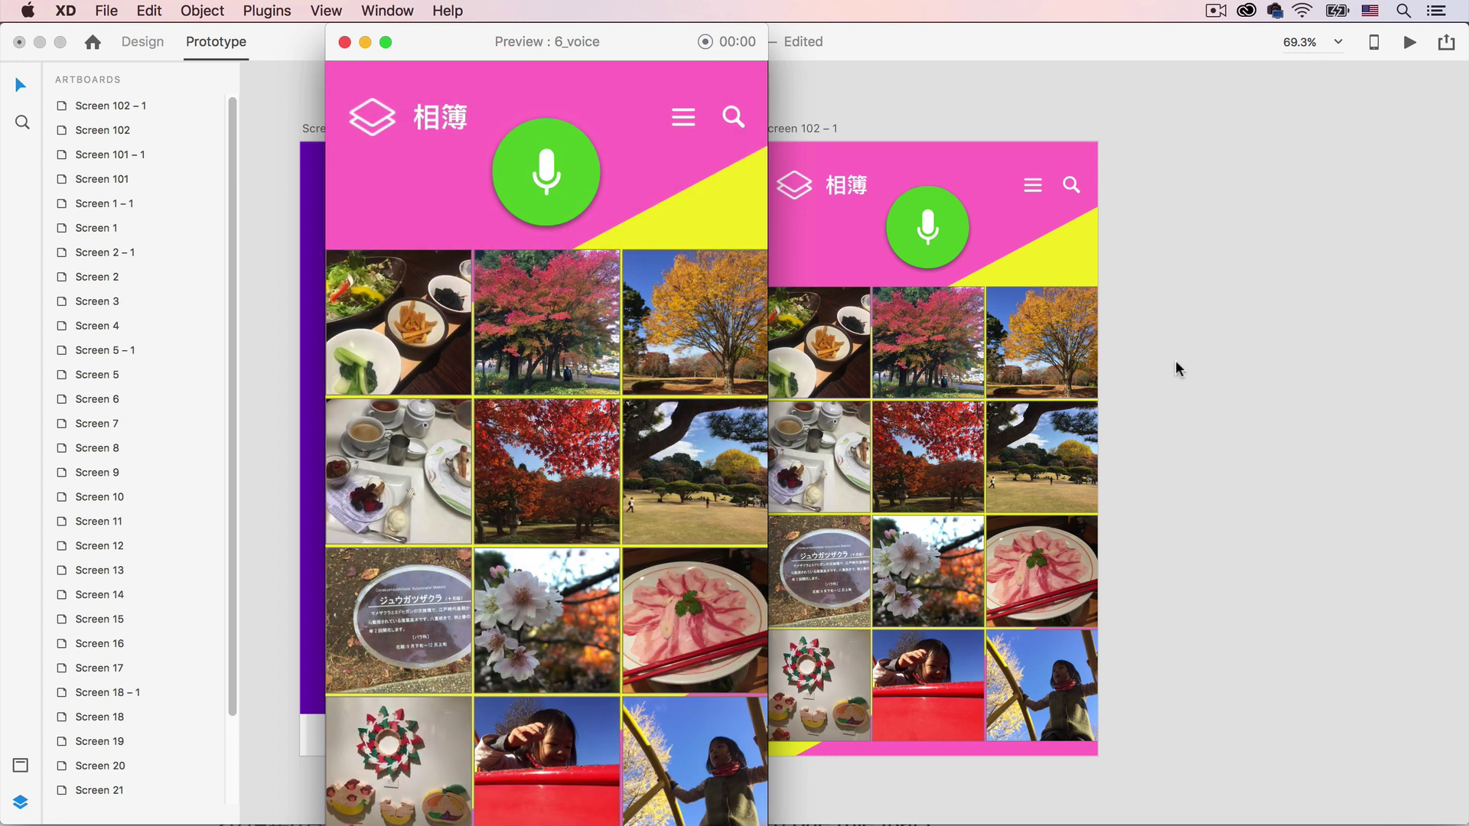